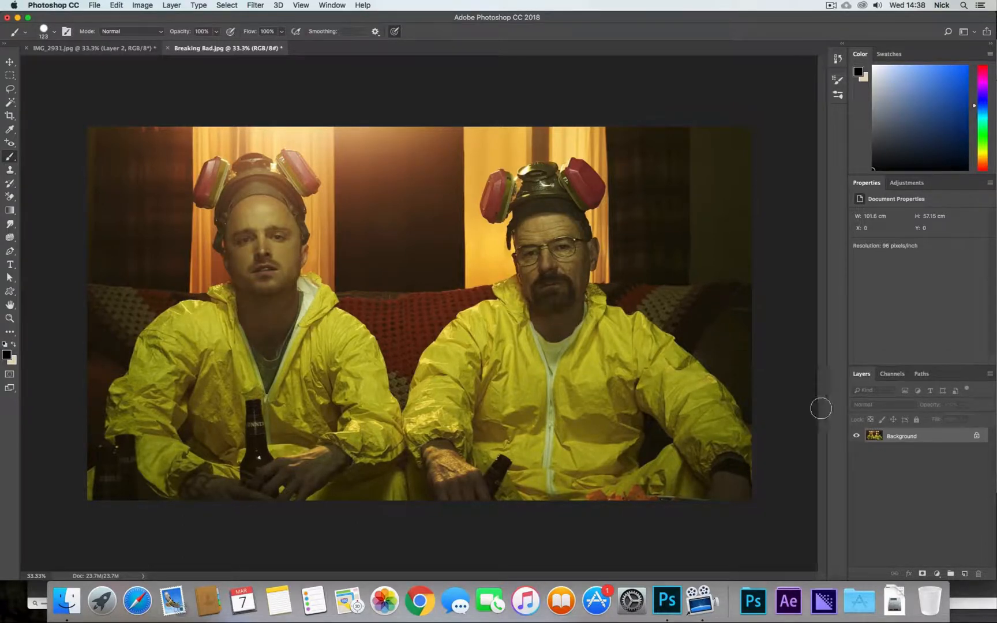
# Step: Convert the locked Background into a regular editable layer with the default settings
pyautogui.doubleClick(914, 438)
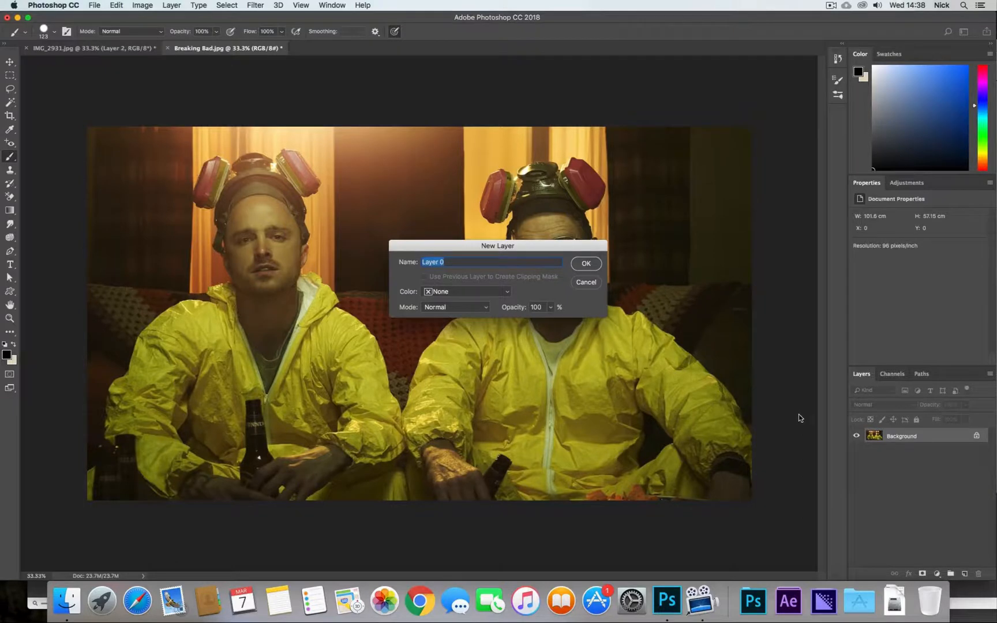
pyautogui.press('Return')
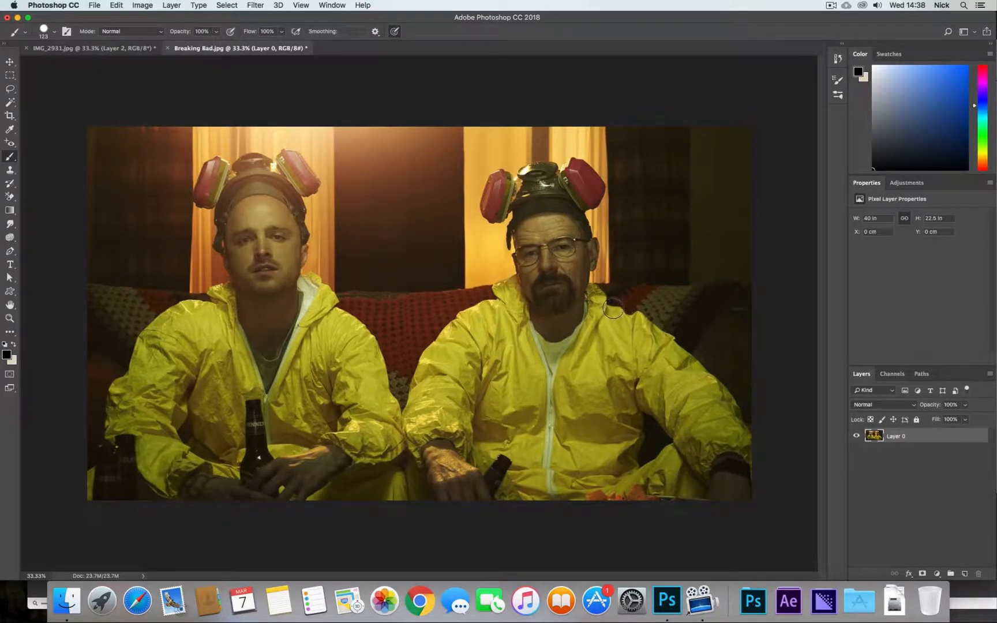
# Step: Activate the Magic Wand tool, test it on the bespectacled man's yellow sleeve and clear that selection
pyautogui.click(11, 129)
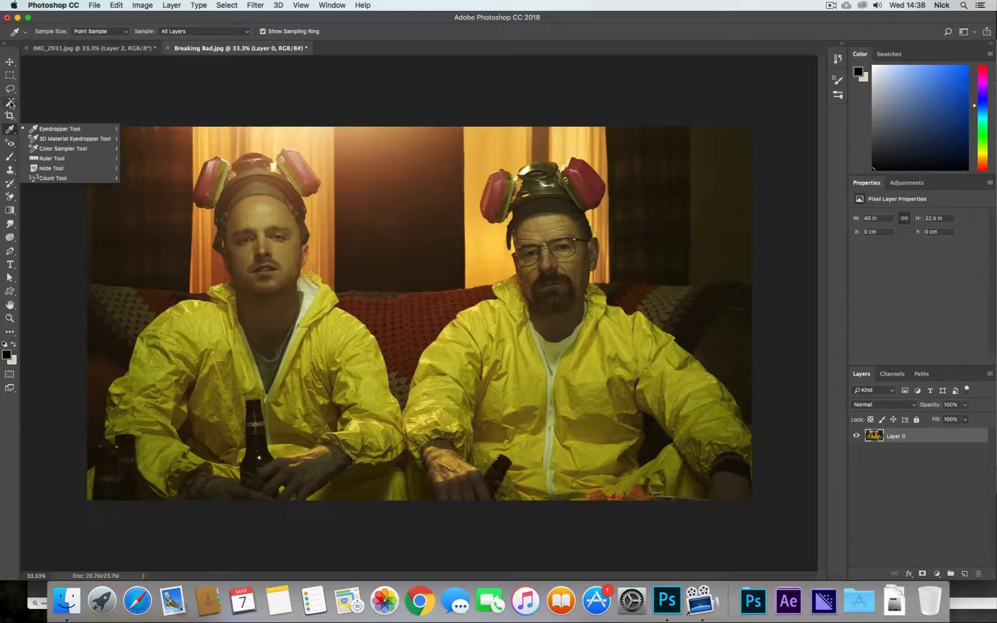
pyautogui.click(11, 103)
pyautogui.click(11, 102)
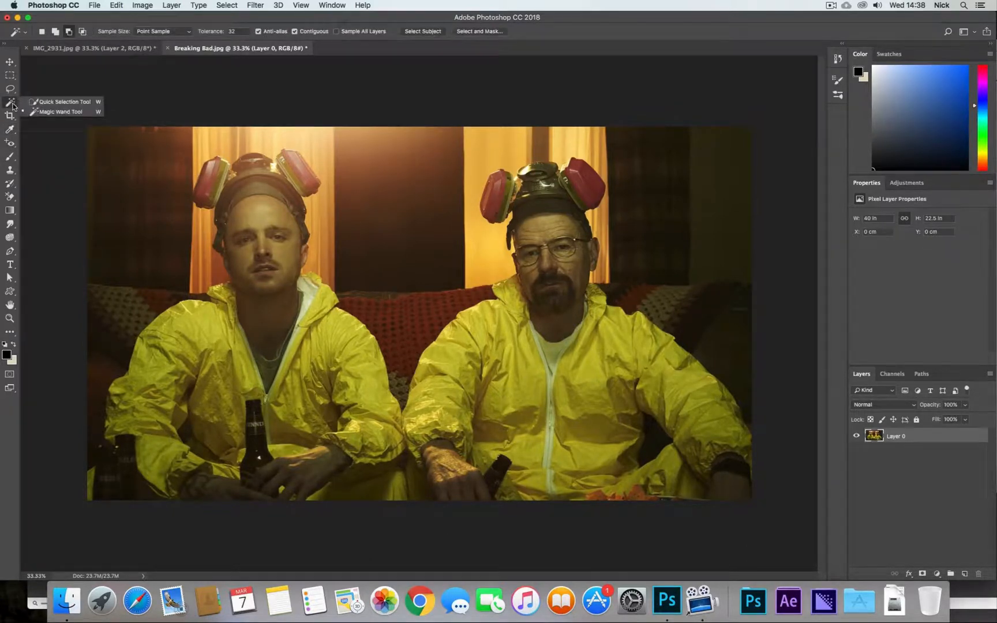
pyautogui.click(29, 113)
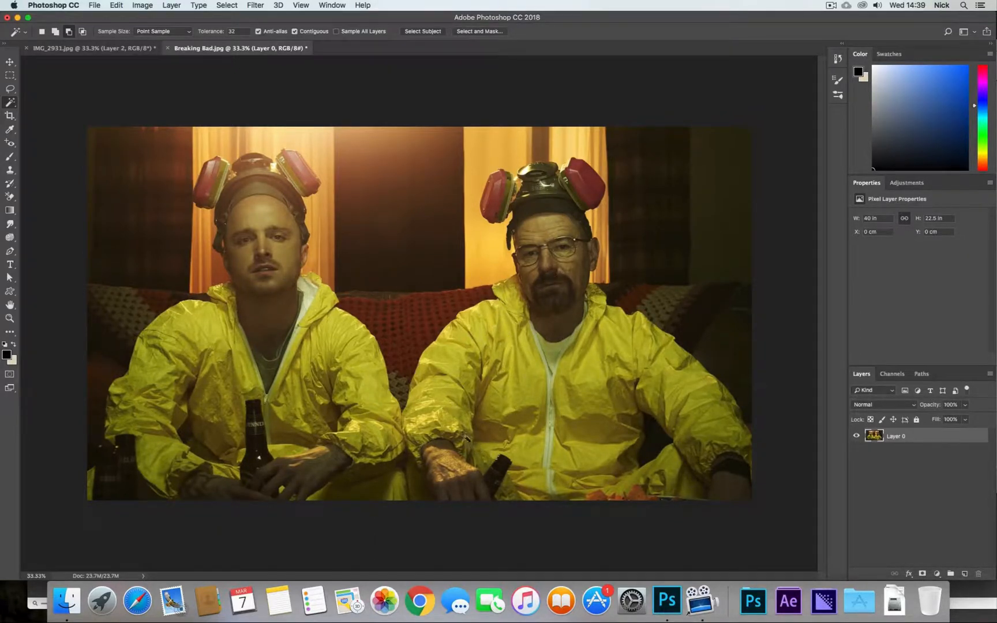
pyautogui.click(464, 438)
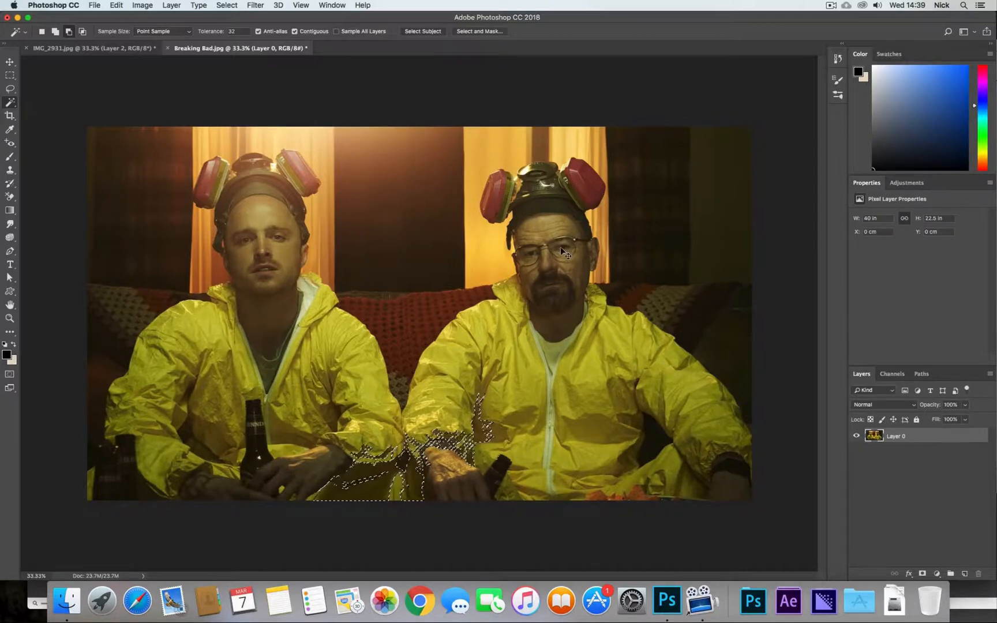
pyautogui.press('super+d')
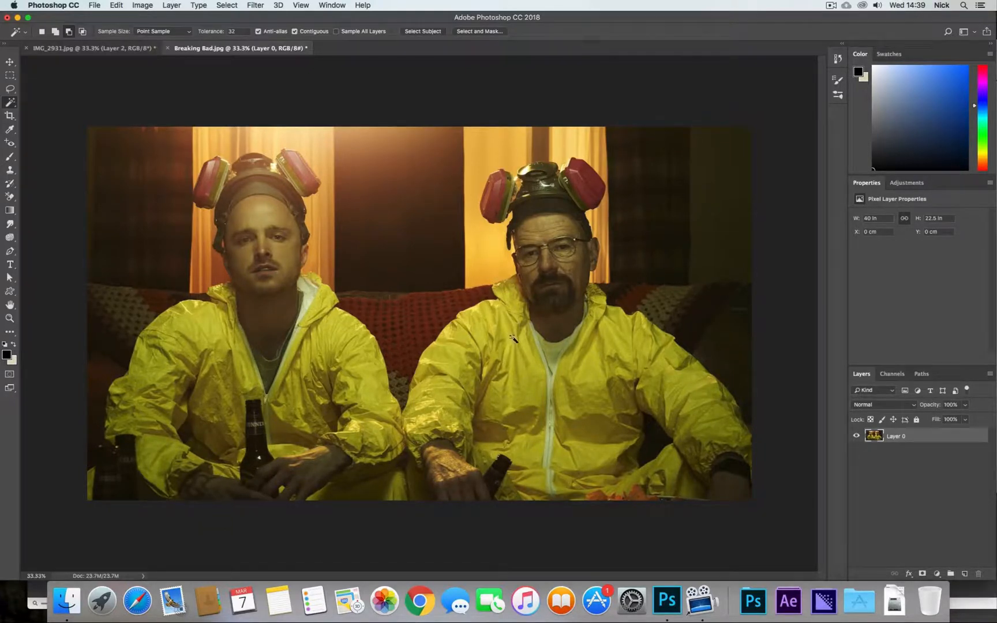
# Step: Select the bright curtain beside the bespectacled man with the Magic Wand, adding its missed patches and the dark strip above his helmet
pyautogui.click(488, 251)
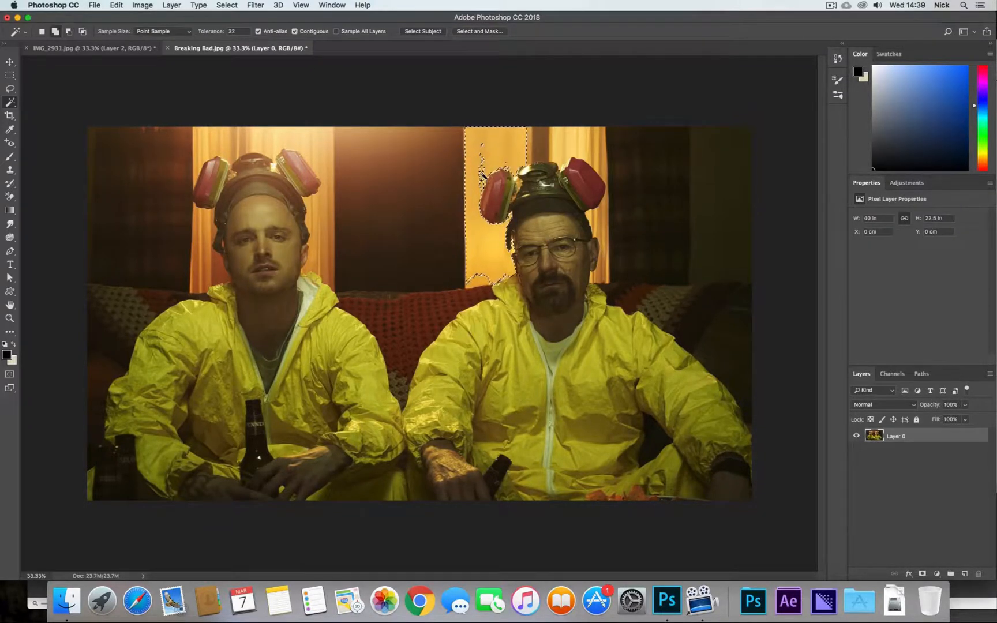
pyautogui.keyDown('shift'); pyautogui.click(483, 175); pyautogui.keyUp('shift')
pyautogui.keyDown('shift'); pyautogui.click(502, 281); pyautogui.keyUp('shift')
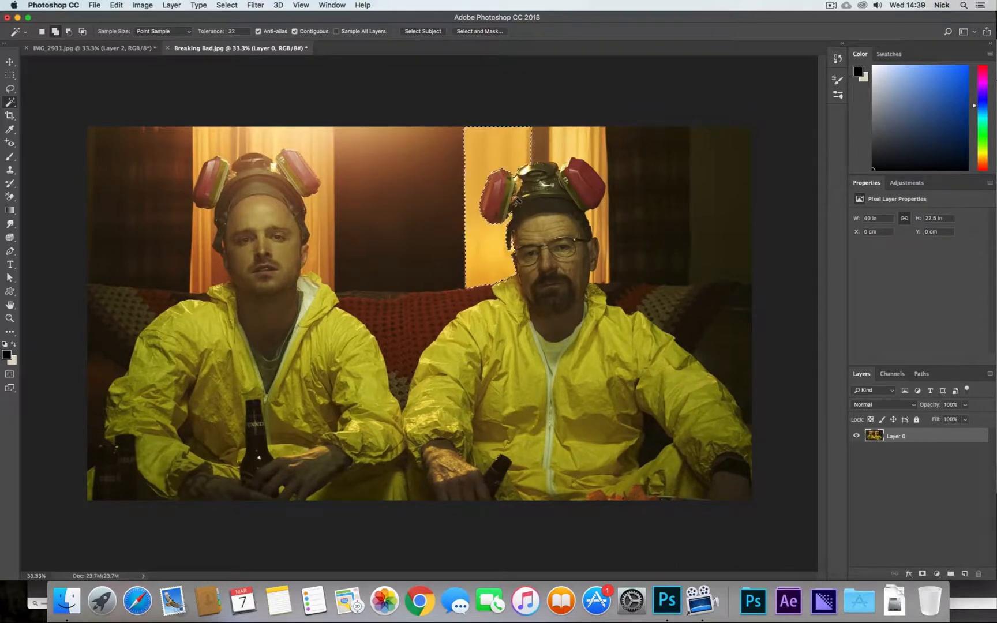
pyautogui.keyDown('shift'); pyautogui.click(539, 163); pyautogui.keyUp('shift')
pyautogui.keyDown('shift'); pyautogui.click(540, 162); pyautogui.keyUp('shift')
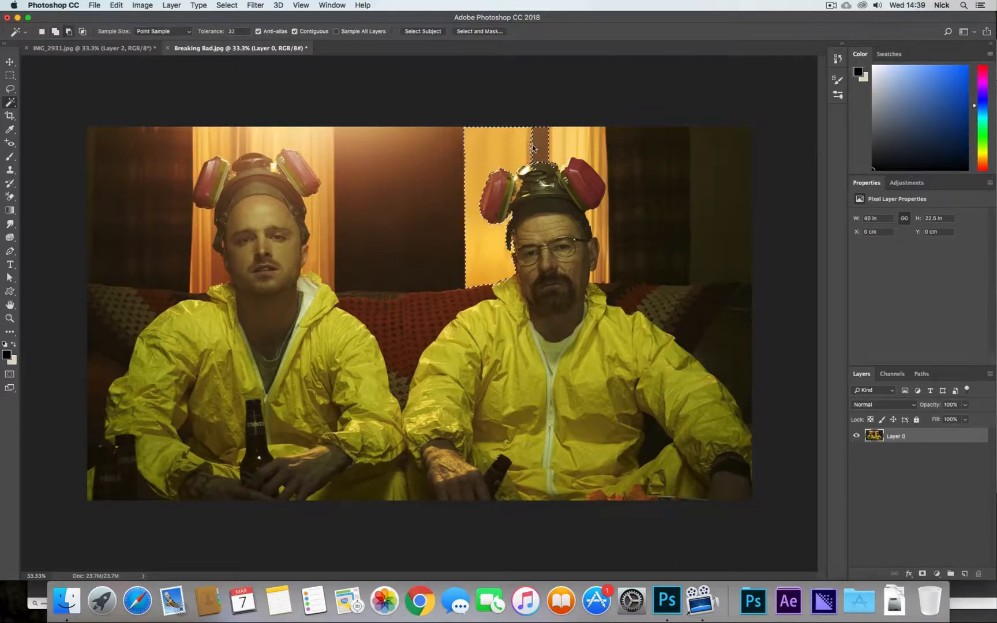
pyautogui.keyDown('shift'); pyautogui.click(531, 150); pyautogui.keyUp('shift')
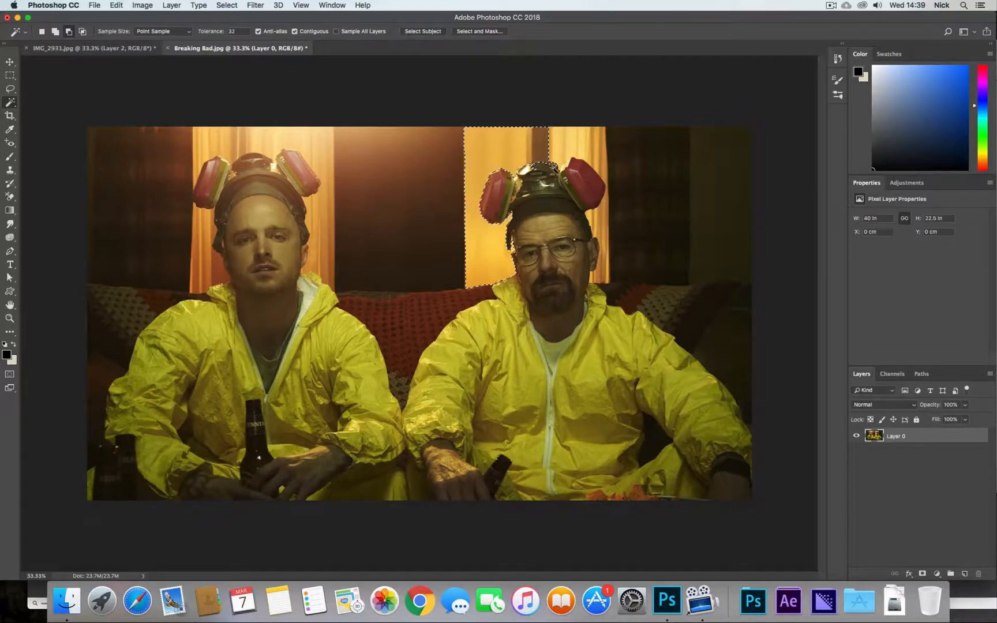
pyautogui.press('z')
pyautogui.click(555, 163)
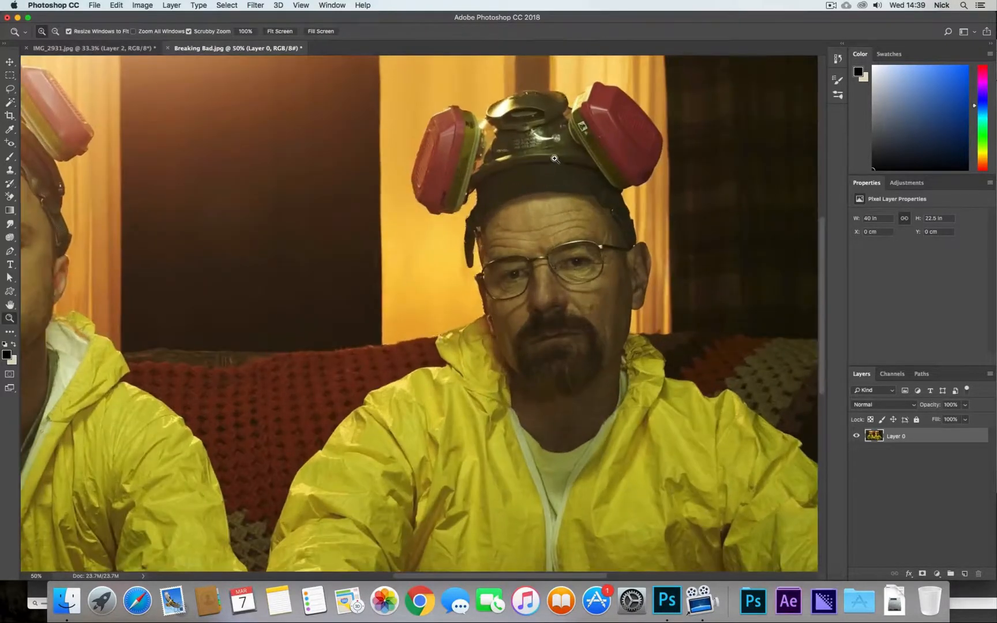
pyautogui.click(557, 163)
pyautogui.click(564, 105)
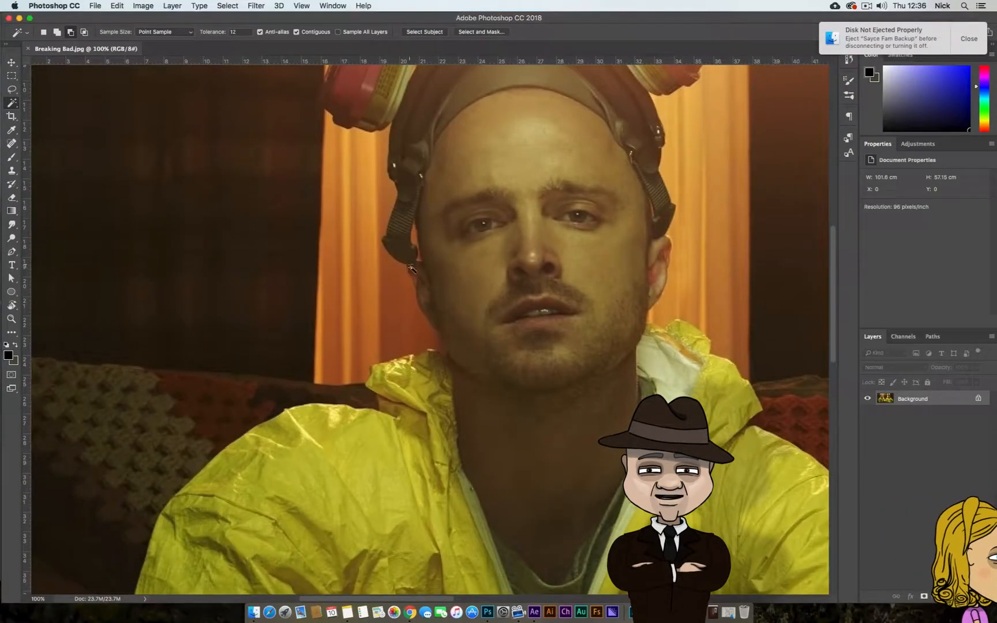
# Step: Select the orange curtain between the dark wall and the younger man's face with additive Magic Wand picks
pyautogui.click(390, 298)
pyautogui.click(370, 281)
pyautogui.click(338, 222)
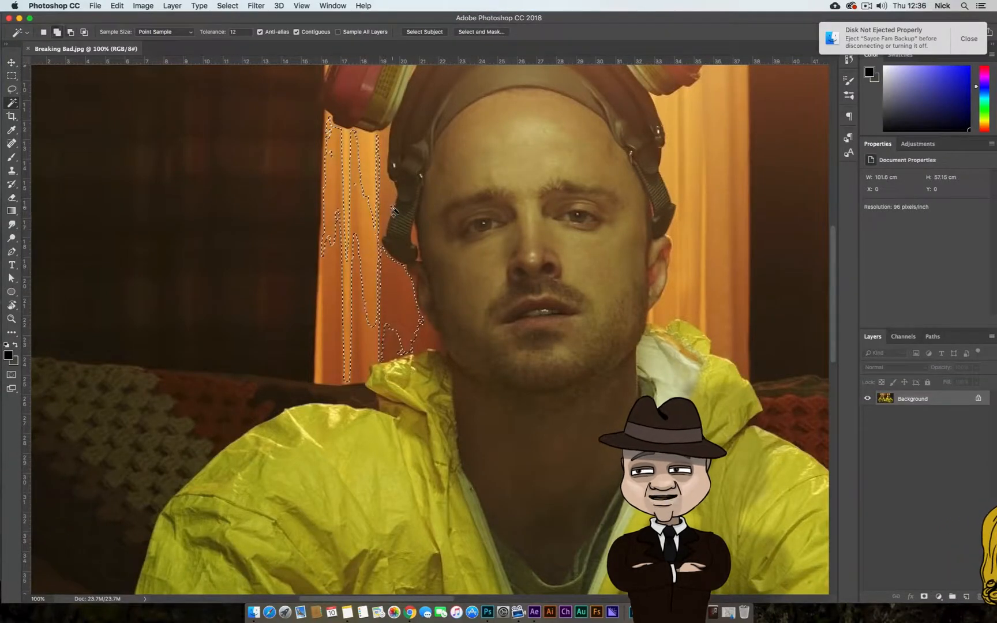
pyautogui.click(393, 210)
pyautogui.click(366, 203)
# Step: Add patches of the younger man's yellow hood to the curtain selection
pyautogui.keyDown('shift'); pyautogui.click(394, 369); pyautogui.keyUp('shift')
pyautogui.keyDown('shift'); pyautogui.click(415, 383); pyautogui.keyUp('shift')
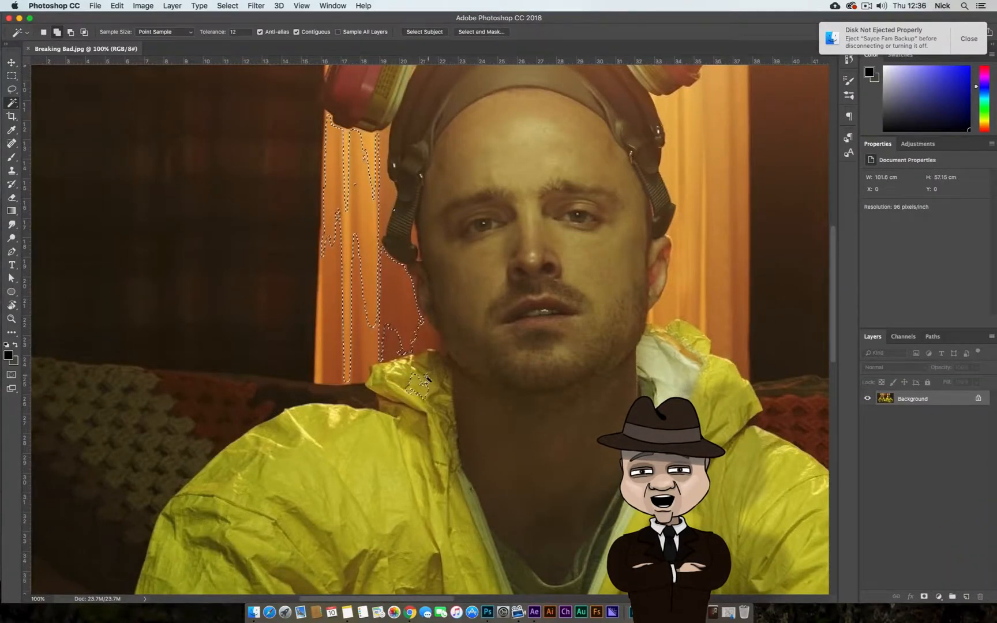
pyautogui.keyDown('shift'); pyautogui.click(423, 375); pyautogui.keyUp('shift')
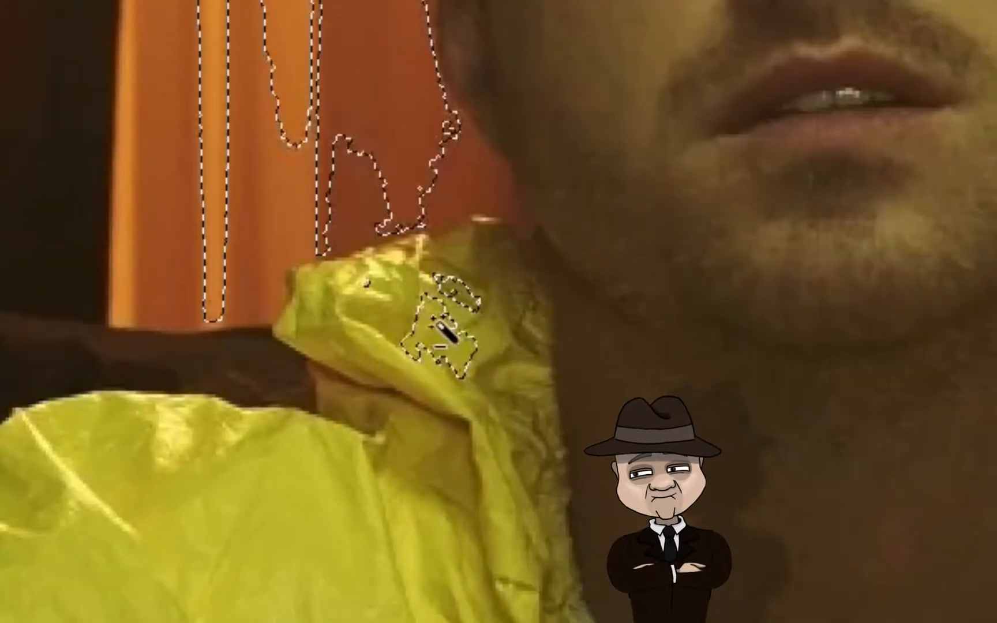
# Step: Subtract the yellow hood patches from the curtain selection with the Magic Wand
pyautogui.keyDown('alt'); pyautogui.click(426, 331); pyautogui.keyUp('alt')
pyautogui.keyDown('alt'); pyautogui.click(465, 294); pyautogui.keyUp('alt')
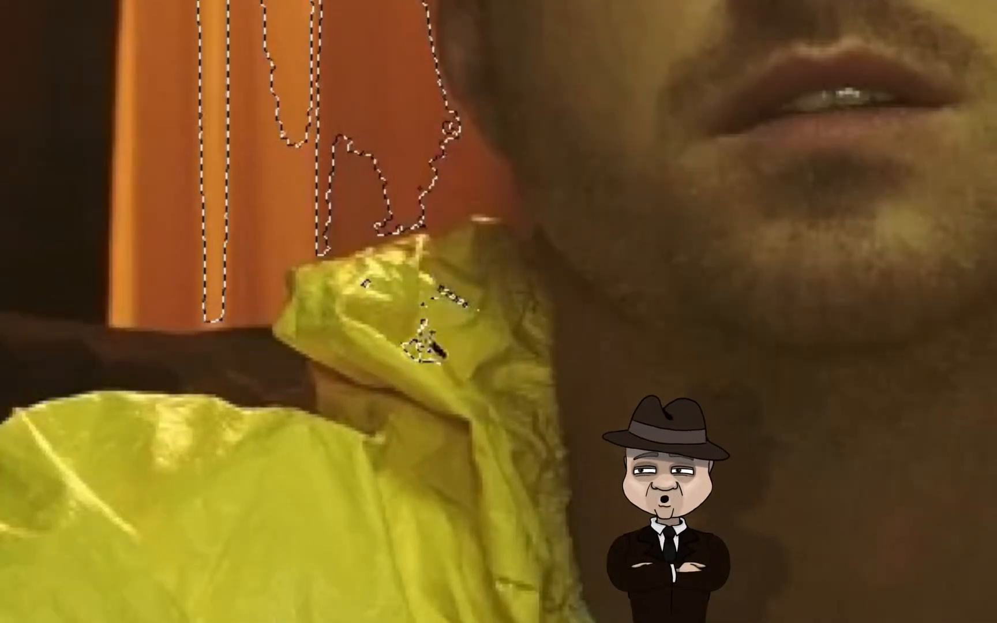
pyautogui.keyDown('alt'); pyautogui.click(406, 346); pyautogui.keyUp('alt')
pyautogui.keyDown('alt'); pyautogui.click(445, 298); pyautogui.keyUp('alt')
pyautogui.keyDown('alt'); pyautogui.click(449, 297); pyautogui.keyUp('alt')
pyautogui.keyDown('alt'); pyautogui.click(362, 286); pyautogui.keyUp('alt')
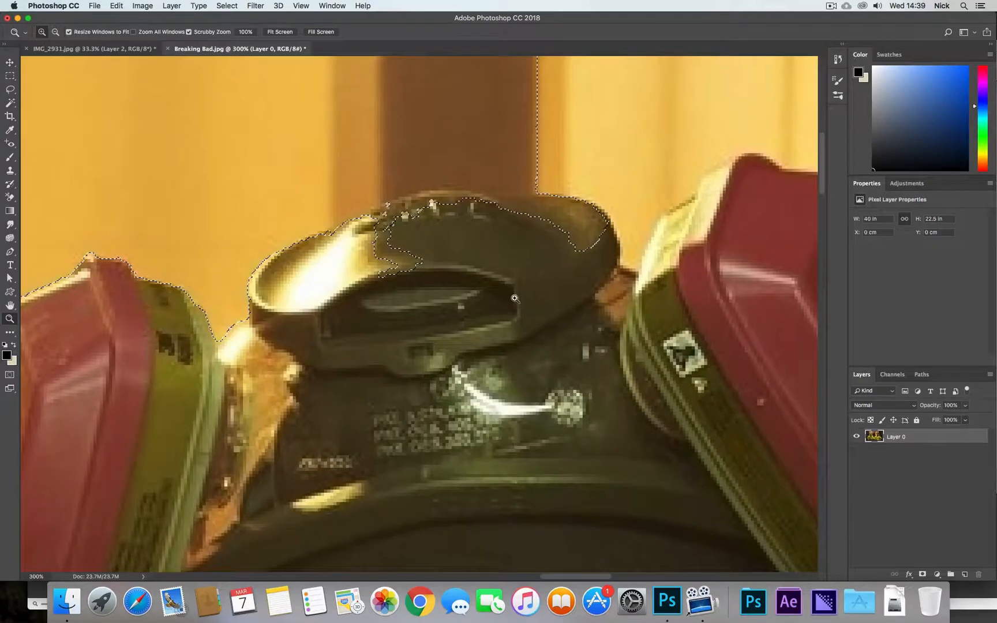
# Step: Add the curtain strips on the other side of the bespectacled man's helmet to the Magic Wand selection
pyautogui.keyDown('alt'); pyautogui.click(514, 298); pyautogui.keyUp('alt')
pyautogui.keyDown('alt'); pyautogui.click(524, 308); pyautogui.keyUp('alt')
pyautogui.keyDown('alt'); pyautogui.click(543, 324); pyautogui.keyUp('alt')
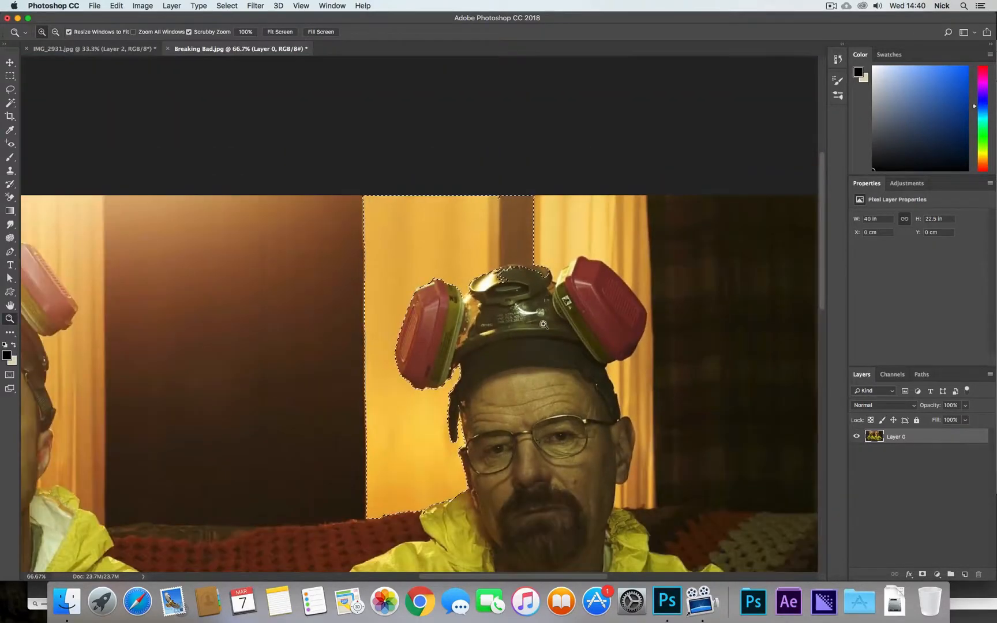
pyautogui.moveTo(541, 362); pyautogui.dragTo(524, 319)
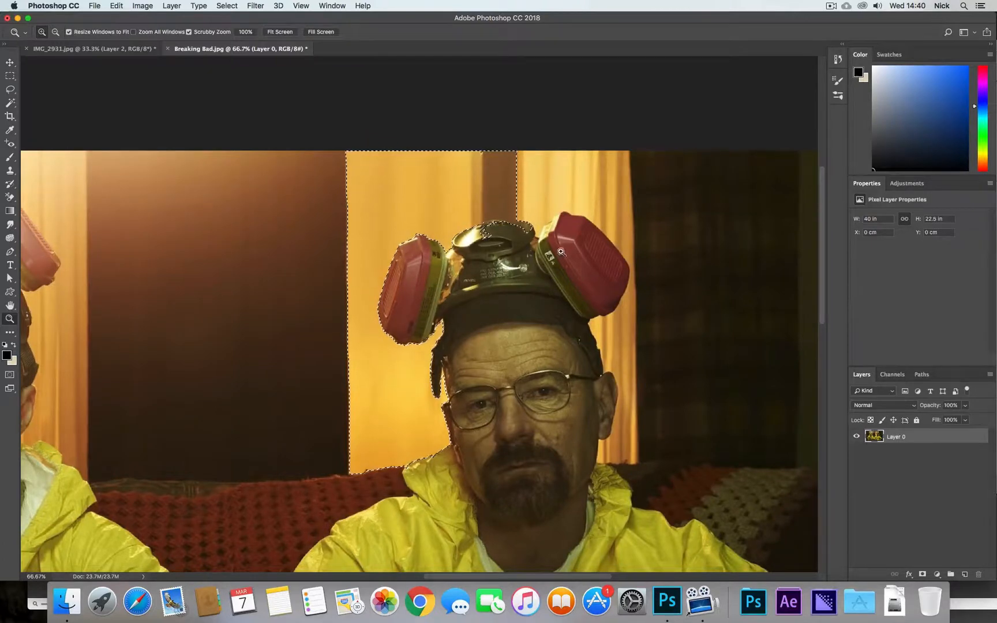
pyautogui.press('w')
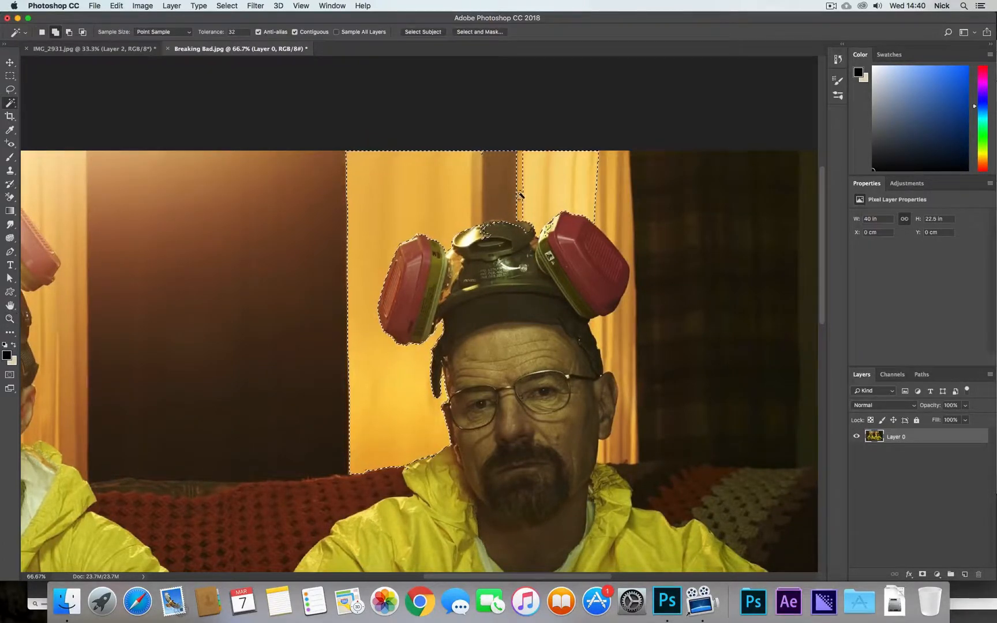
pyautogui.click(603, 201)
# Step: Add the dark wall and the red crocheted blanket between the two men to the selection
pyautogui.moveTo(436, 446); pyautogui.dragTo(612, 227)
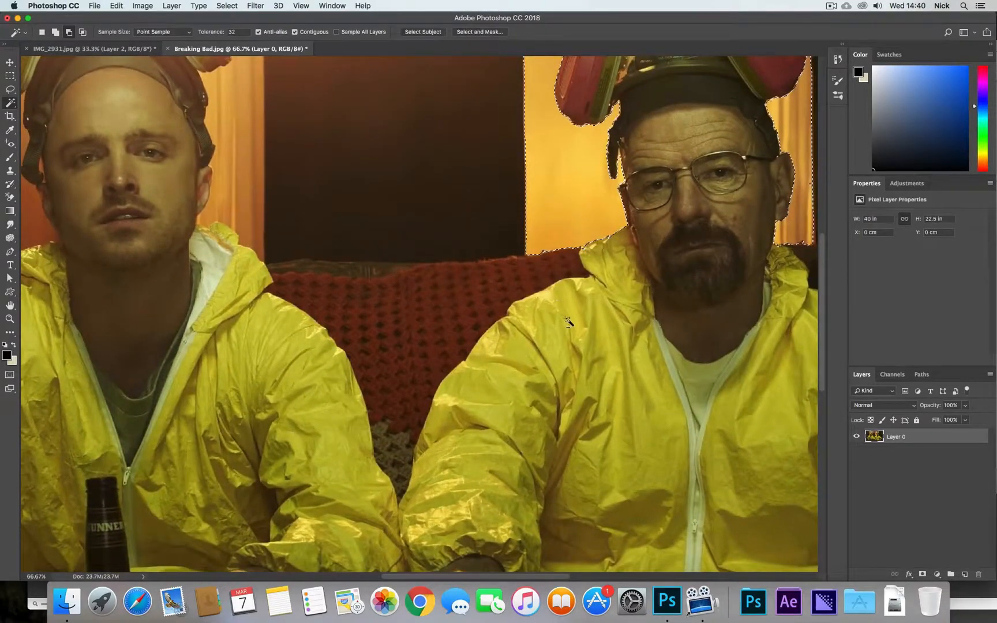
pyautogui.press('shift')
pyautogui.click(549, 269)
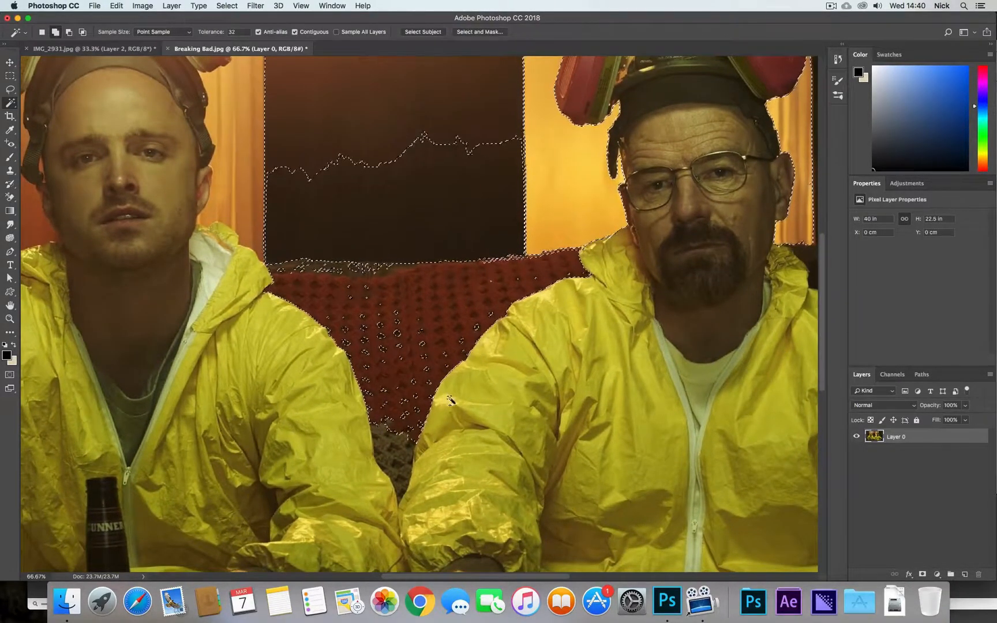
pyautogui.click(394, 327)
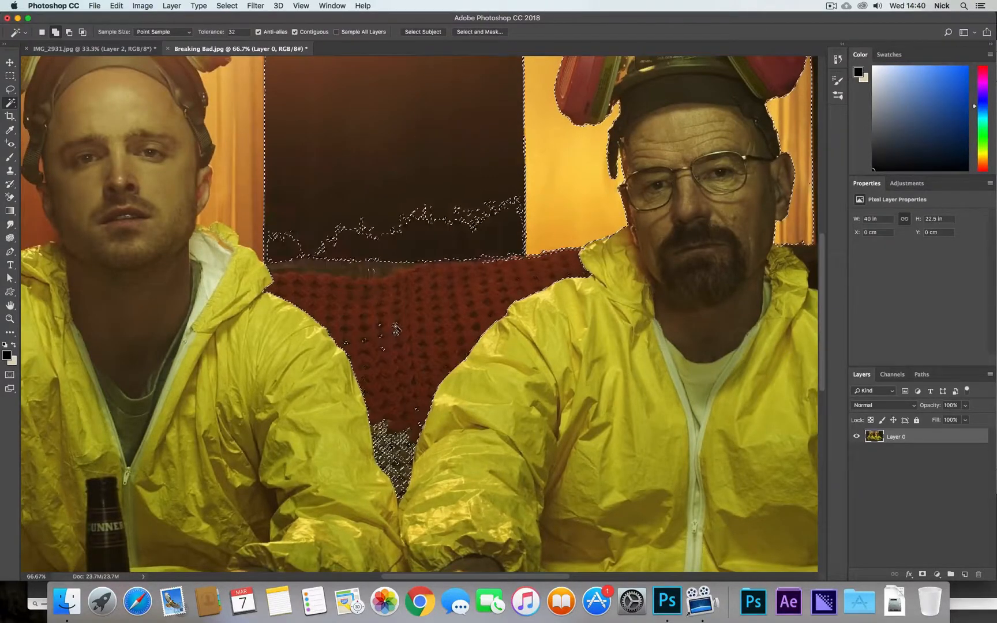
pyautogui.click(385, 350)
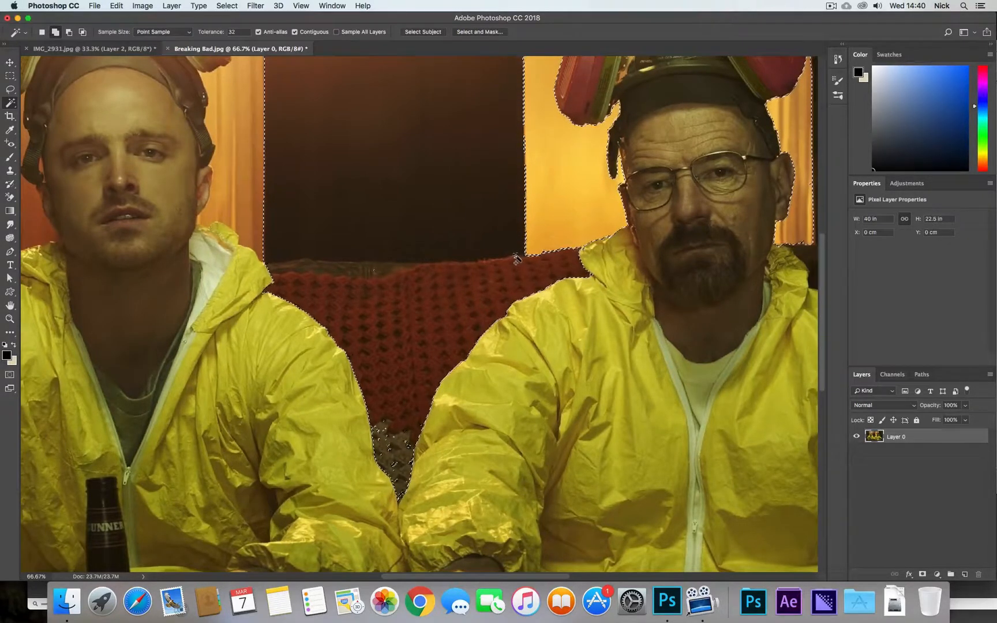
pyautogui.press('alt')
pyautogui.press('shift')
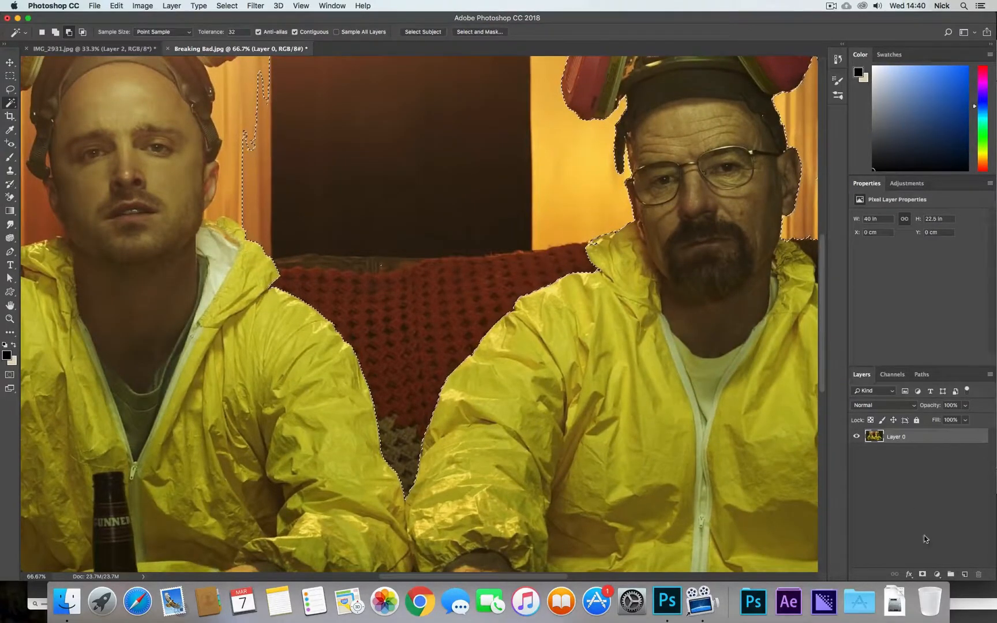
# Step: Try a layer mask that reveals only the selected background, and a vector mask, undoing each
pyautogui.click(924, 575)
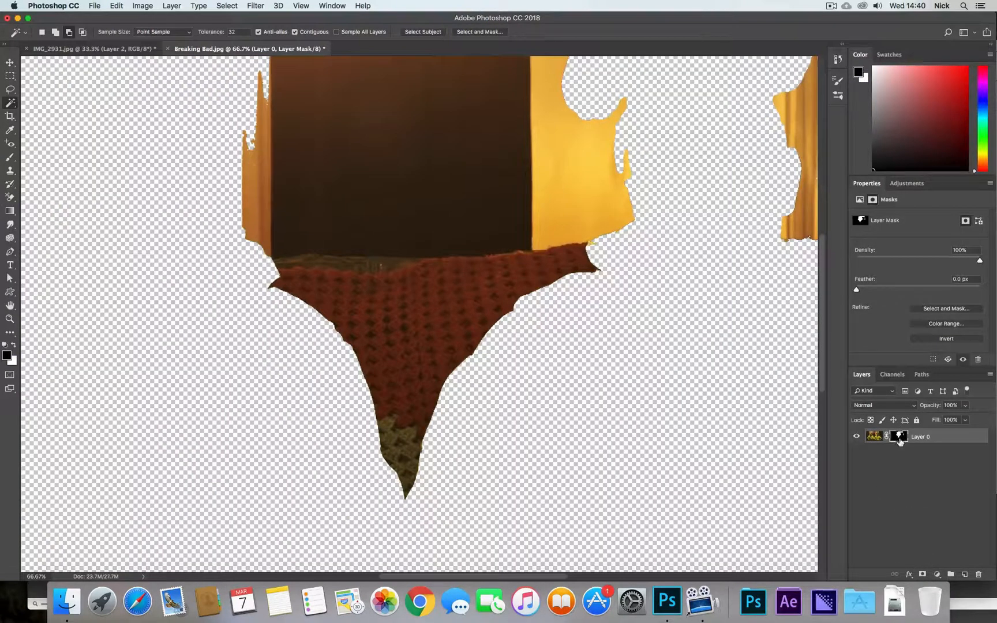
pyautogui.press('super+z')
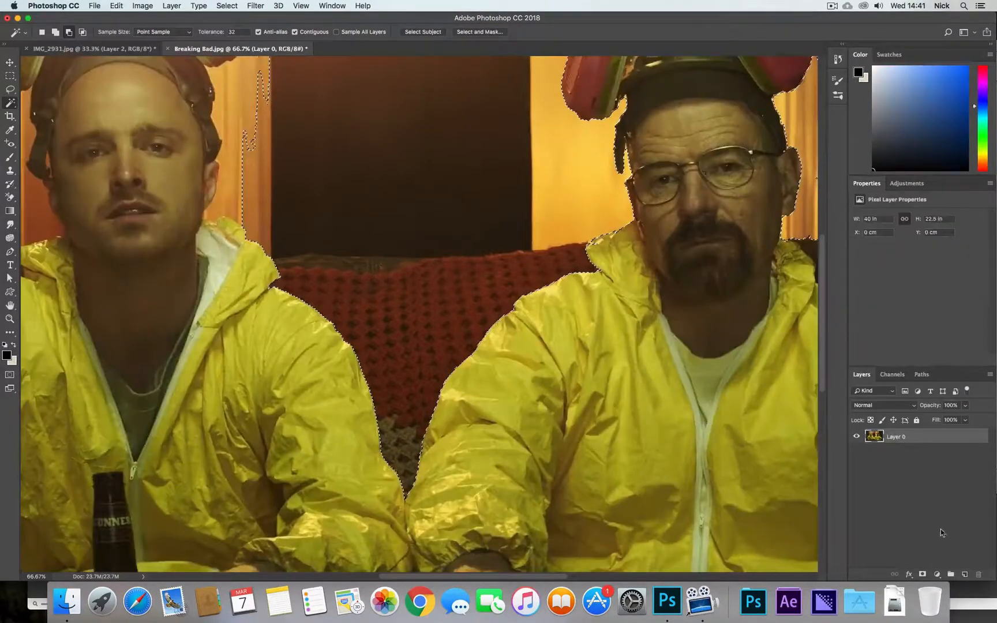
pyautogui.keyDown('super'); pyautogui.click(924, 575); pyautogui.keyUp('super')
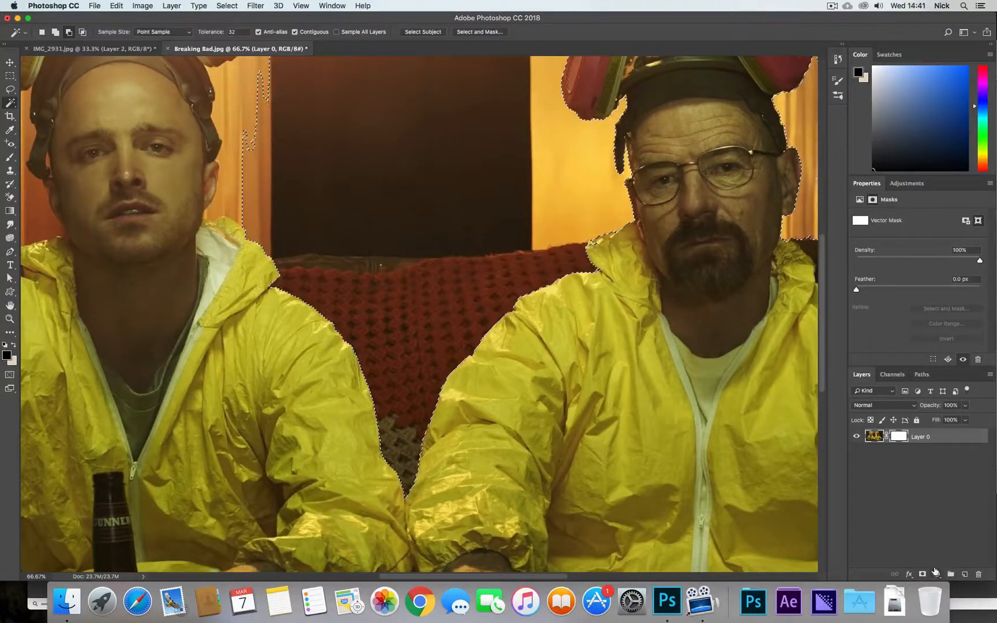
pyautogui.press('super+z')
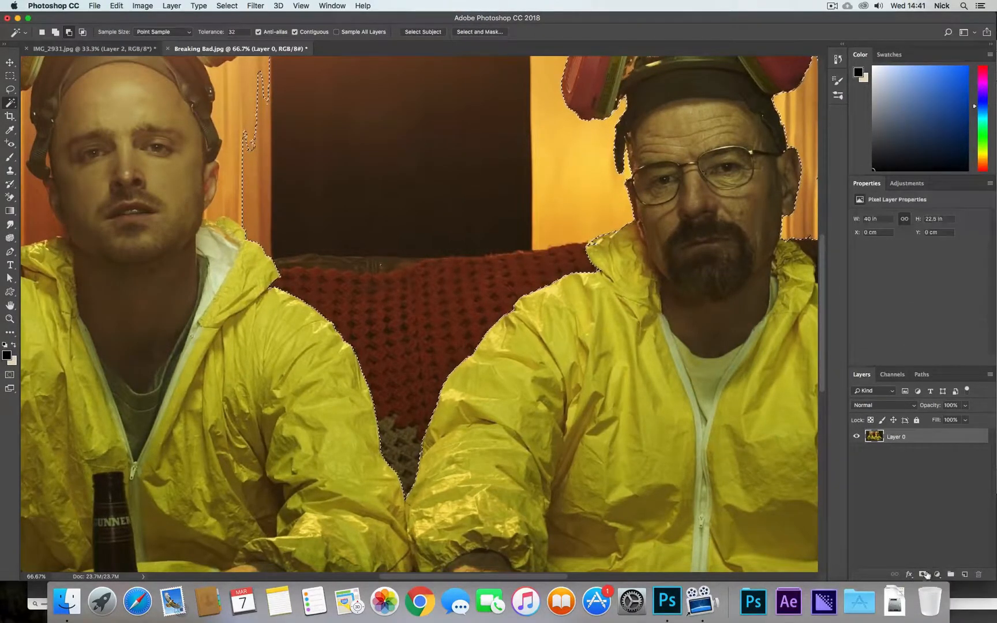
# Step: Add a layer mask that hides the selected background, inverting it back and forth and leaving the background hidden
pyautogui.click(924, 575)
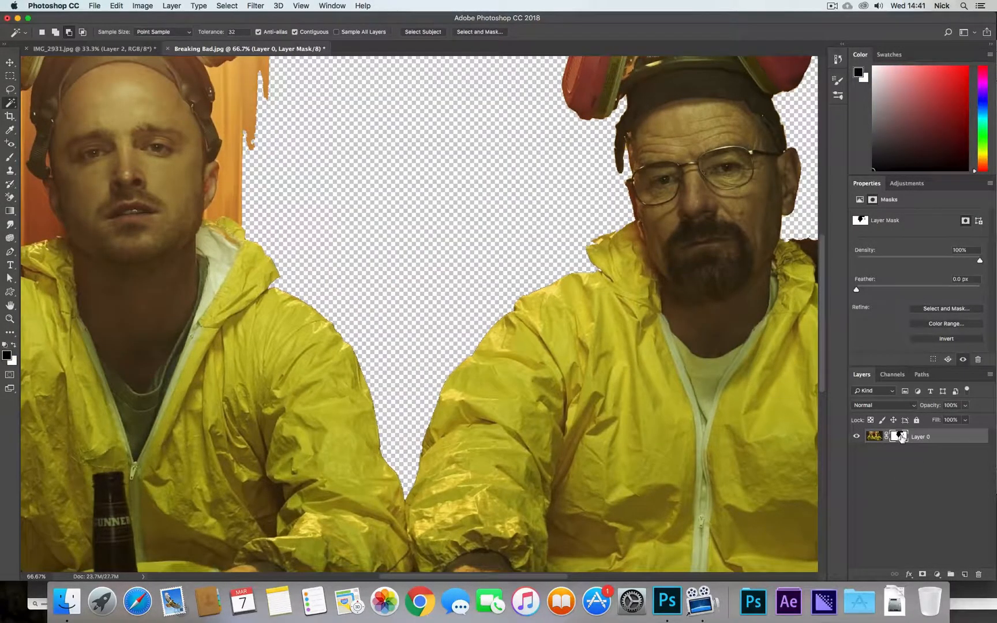
pyautogui.press('super+i')
pyautogui.press('super+i')
pyautogui.press('super+i')
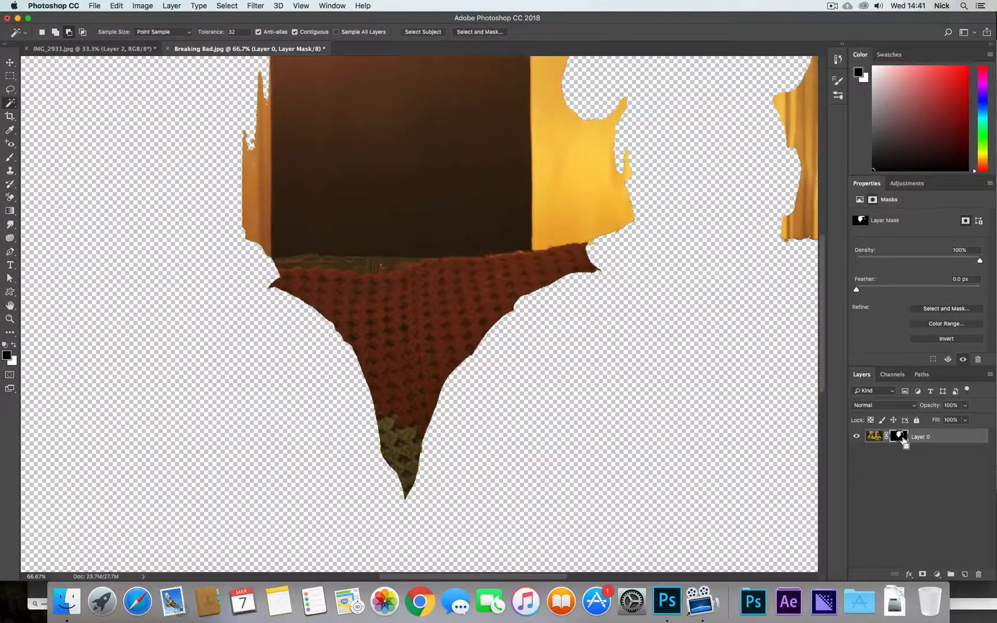
pyautogui.press('super+i')
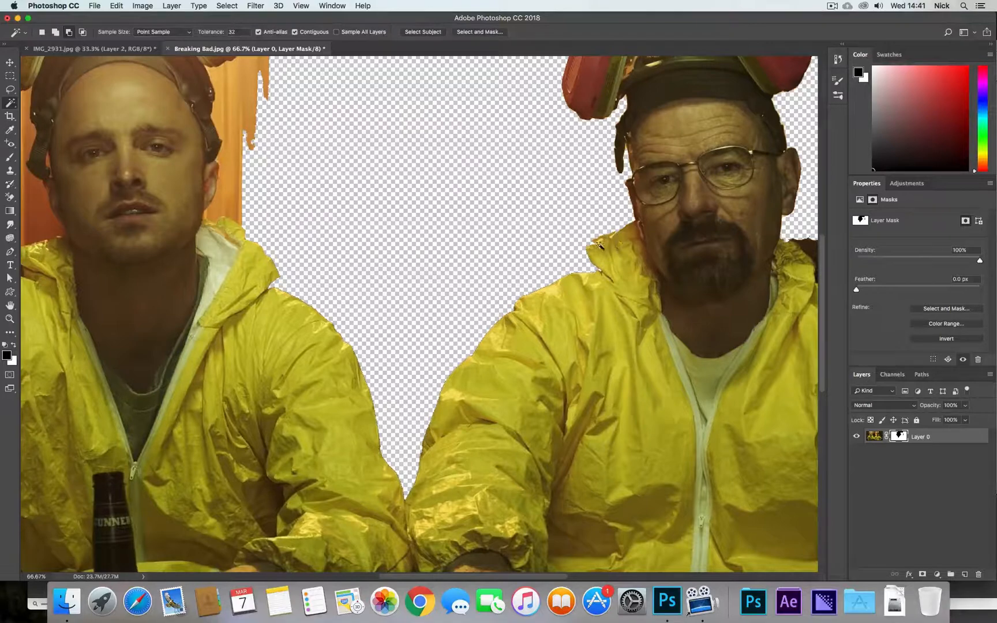
# Step: Examine the mask's edges along the bespectacled man's hood, the respirator filters and the top of the helmet
pyautogui.press('super+space')
pyautogui.moveTo(708, 172); pyautogui.dragTo(715, 231)
pyautogui.moveTo(590, 344); pyautogui.dragTo(635, 342)
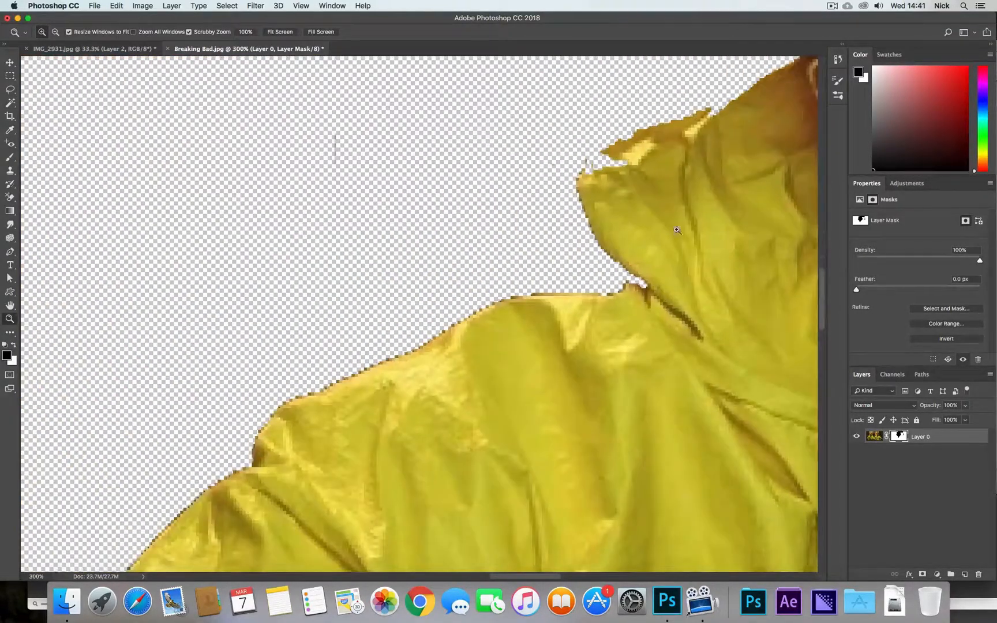
pyautogui.moveTo(699, 170); pyautogui.dragTo(578, 312)
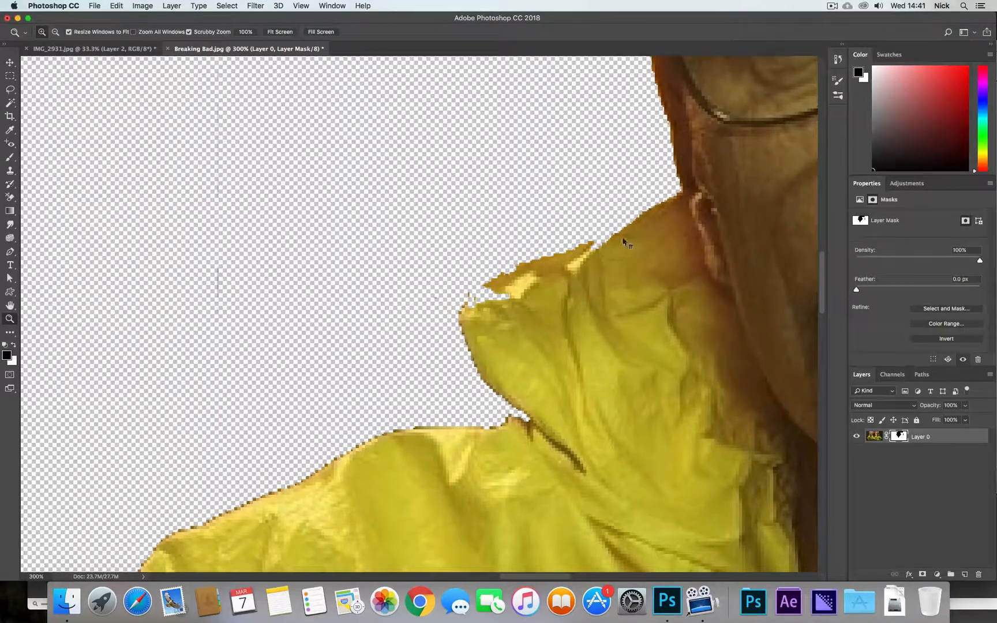
pyautogui.rightClick(631, 187)
pyautogui.rightClick(553, 180)
pyautogui.moveTo(534, 257); pyautogui.dragTo(579, 544)
pyautogui.moveTo(592, 197)
pyautogui.mouseDown()
pyautogui.moveTo(534, 418)
pyautogui.moveTo(539, 469)
pyautogui.mouseUp()
pyautogui.rightClick(566, 256)
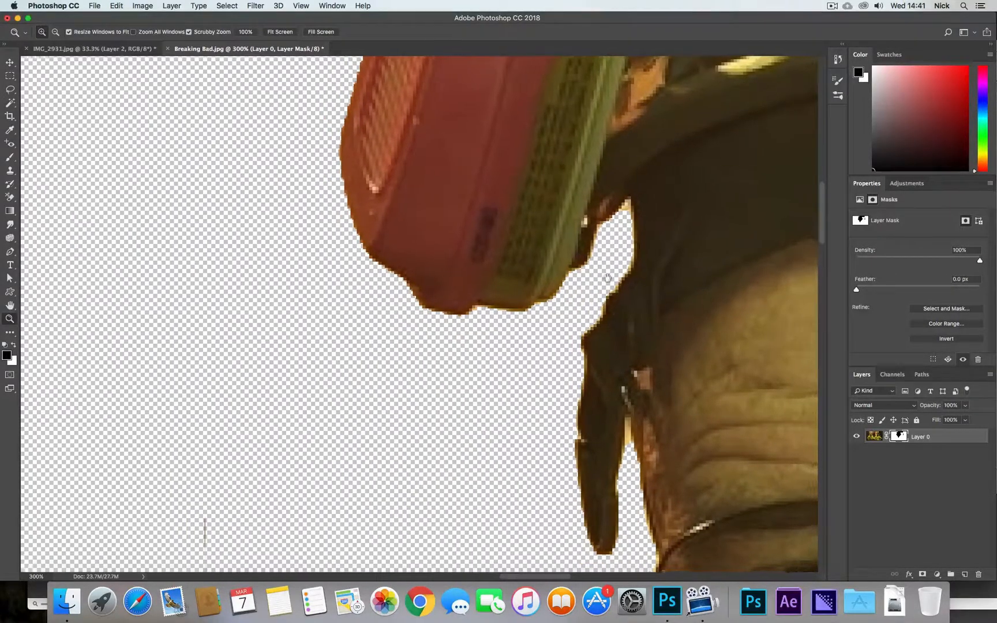
pyautogui.moveTo(605, 278); pyautogui.dragTo(573, 303)
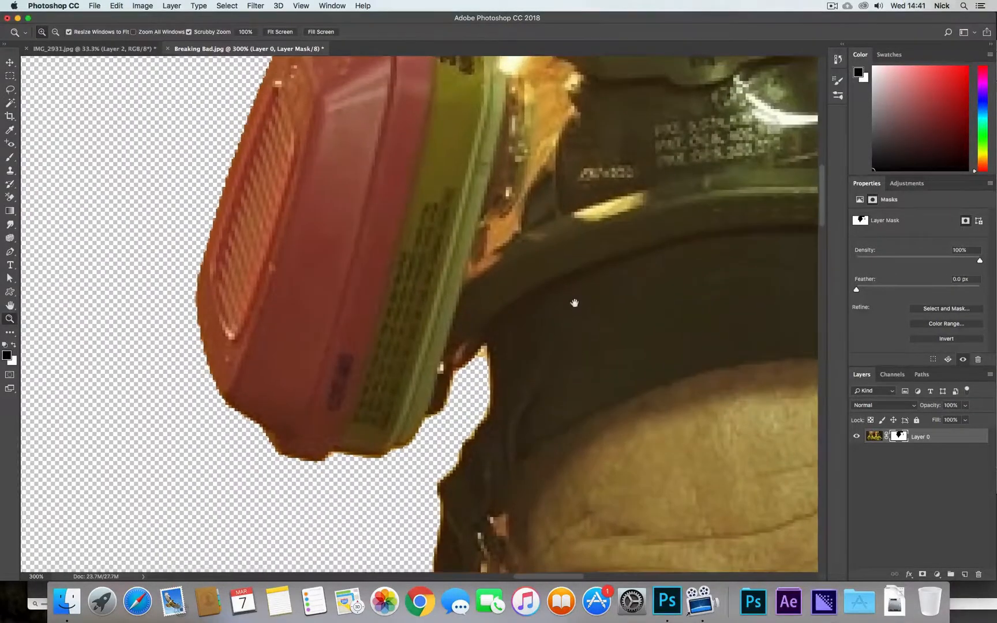
pyautogui.moveTo(619, 226); pyautogui.dragTo(527, 416)
pyautogui.moveTo(583, 343); pyautogui.dragTo(459, 404)
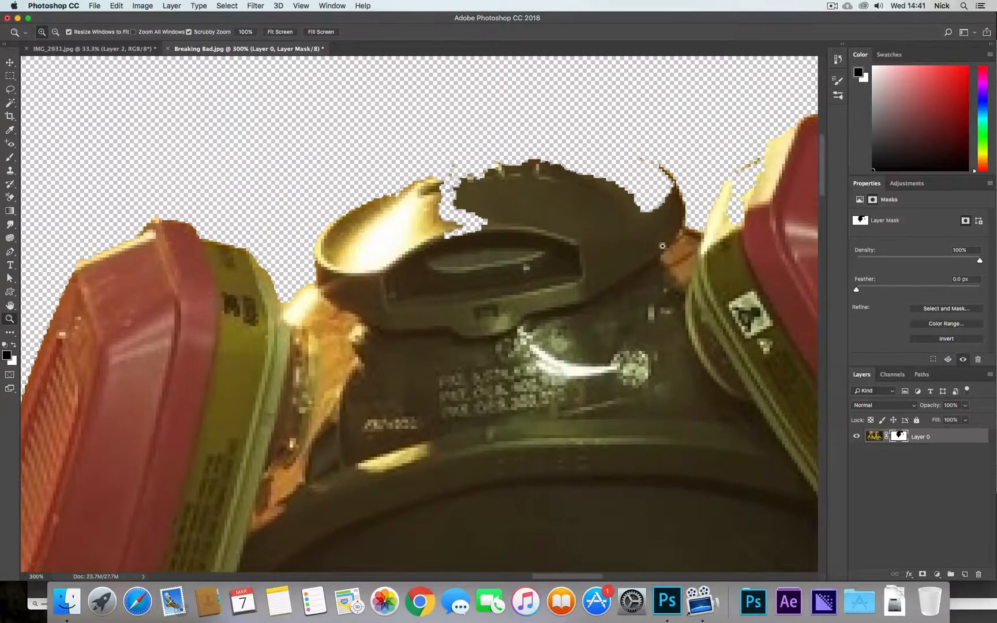
pyautogui.moveTo(666, 311); pyautogui.dragTo(563, 329)
pyautogui.scroll(-5, 550, 341)
pyautogui.scroll(-2, 550, 340)
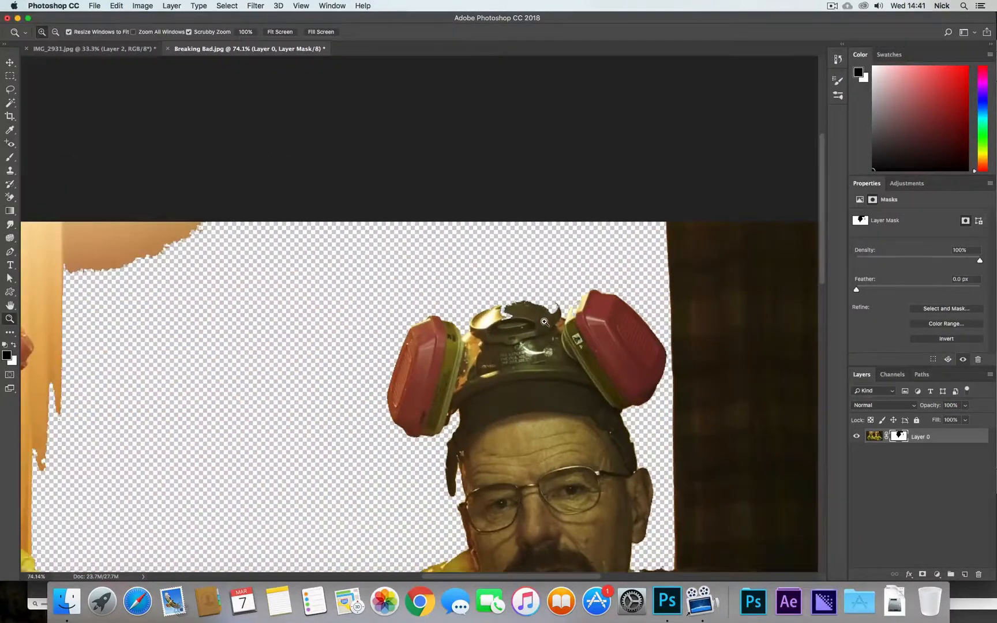
pyautogui.scroll(4, 553, 337)
pyautogui.moveTo(548, 429); pyautogui.dragTo(524, 287)
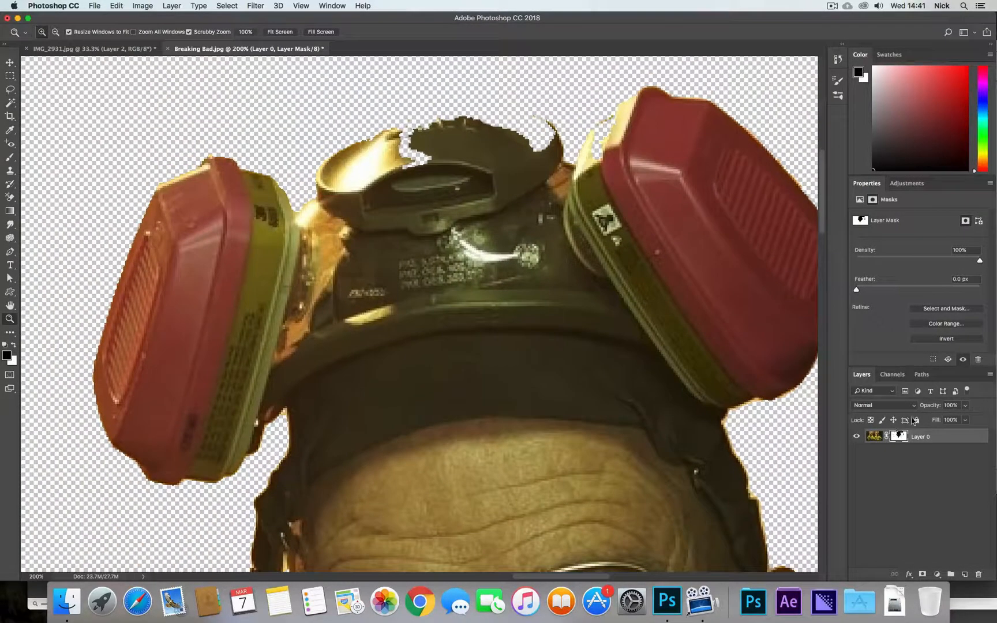
# Step: Toggle the layer mask off and on to compare the cut-out helmet with the original photo
pyautogui.keyDown('shift'); pyautogui.click(902, 440); pyautogui.keyUp('shift')
pyautogui.keyDown('shift'); pyautogui.click(903, 439); pyautogui.keyUp('shift')
pyautogui.keyDown('shift'); pyautogui.click(902, 440); pyautogui.keyUp('shift')
pyautogui.keyDown('shift'); pyautogui.click(901, 441); pyautogui.keyUp('shift')
# Step: Pick the Brush tool and reduce its size to 35 px for retouching the mask
pyautogui.press('b')
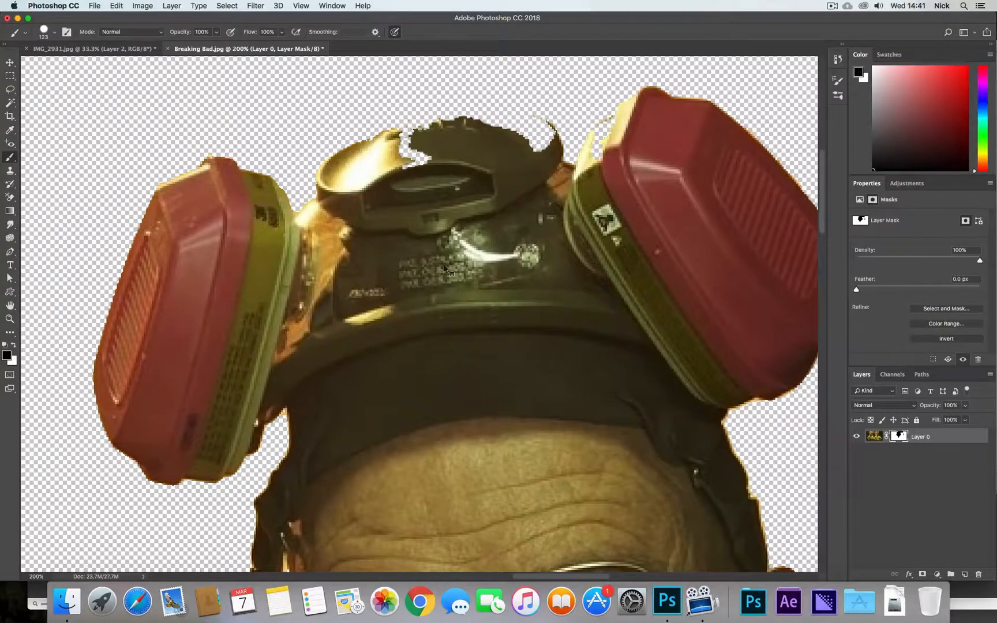
pyautogui.moveTo(470, 276)
pyautogui.mouseDown()
pyautogui.moveTo(441, 270)
pyautogui.moveTo(442, 244)
pyautogui.mouseUp()
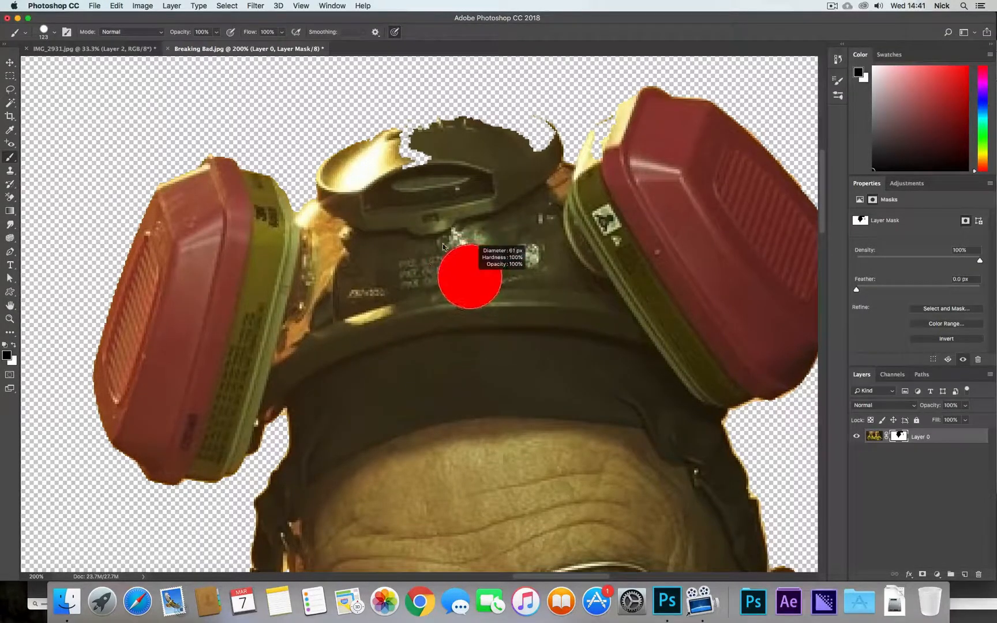
pyautogui.moveTo(443, 162); pyautogui.dragTo(443, 158)
pyautogui.moveTo(474, 270)
pyautogui.mouseDown()
pyautogui.moveTo(462, 263)
pyautogui.moveTo(462, 237)
pyautogui.mouseUp()
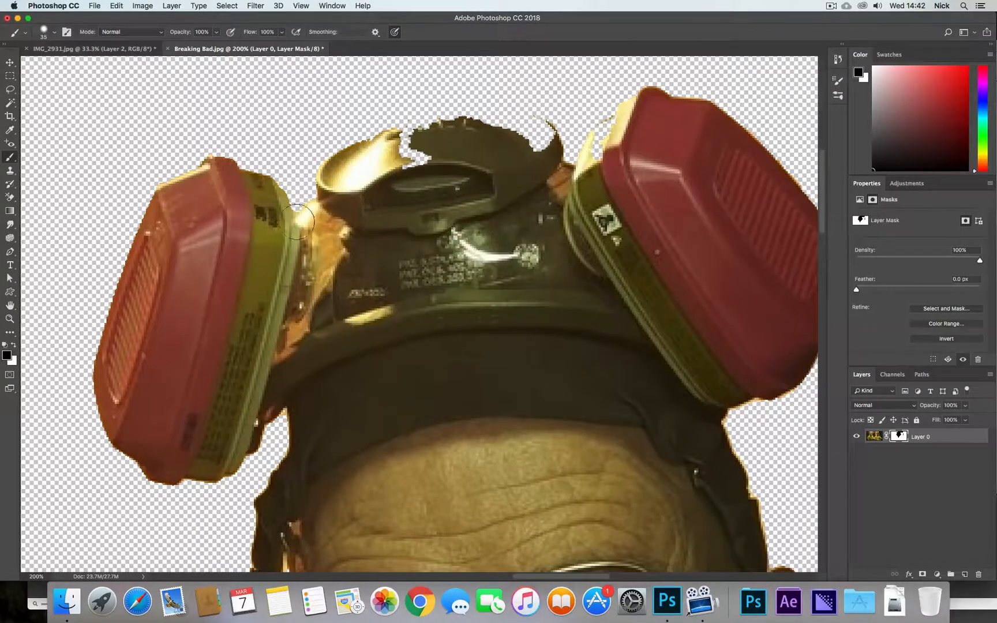
# Step: Disable the layer mask and examine the red respirator filter's outer edge at 500% zoom
pyautogui.keyDown('shift'); pyautogui.click(901, 437); pyautogui.keyUp('shift')
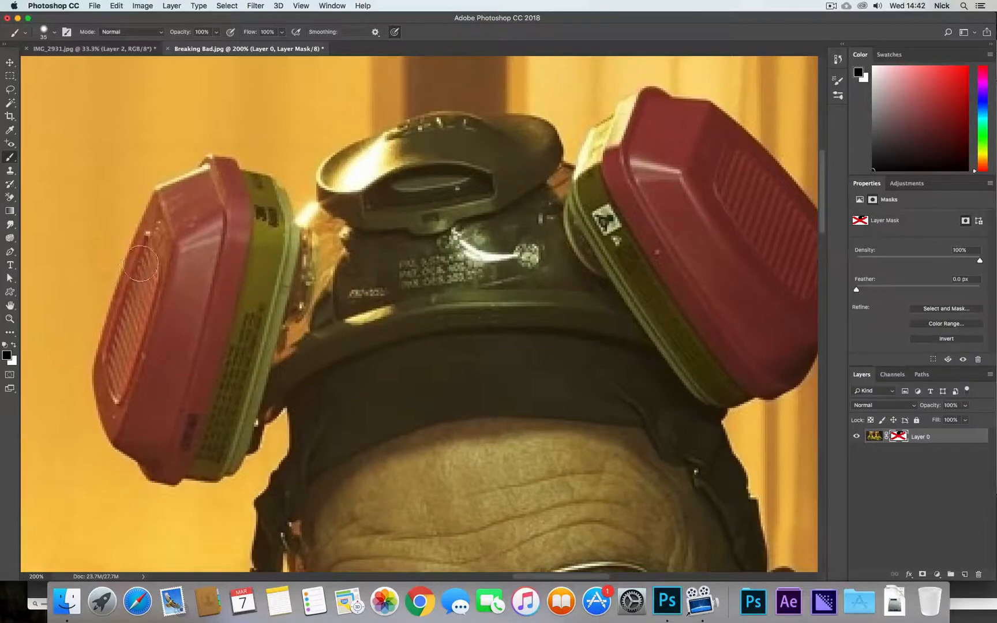
pyautogui.press('z')
pyautogui.click(118, 278)
pyautogui.click(114, 280)
pyautogui.click(111, 280)
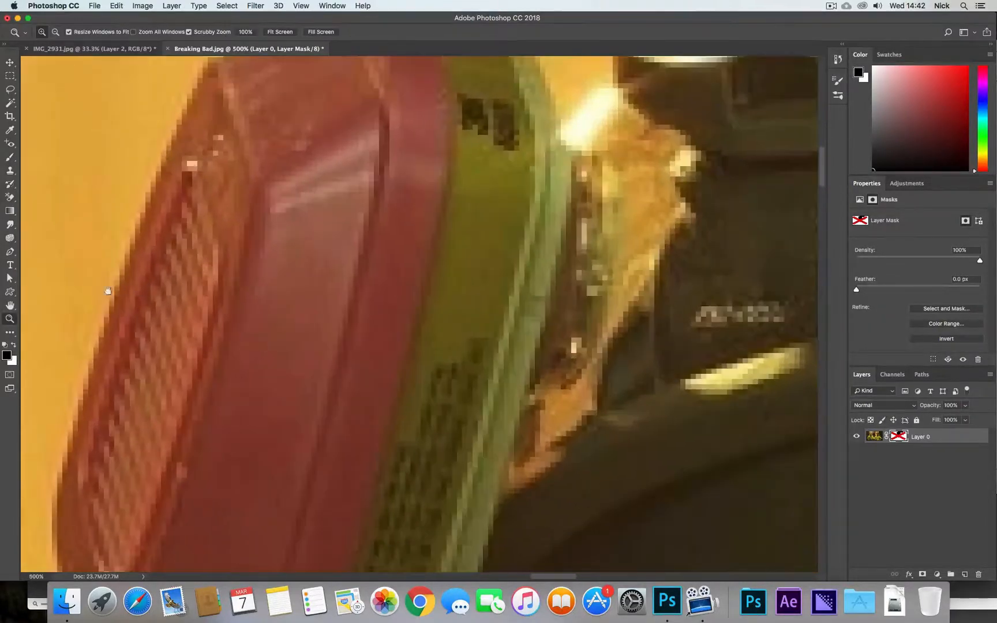
pyautogui.moveTo(108, 290); pyautogui.dragTo(306, 273)
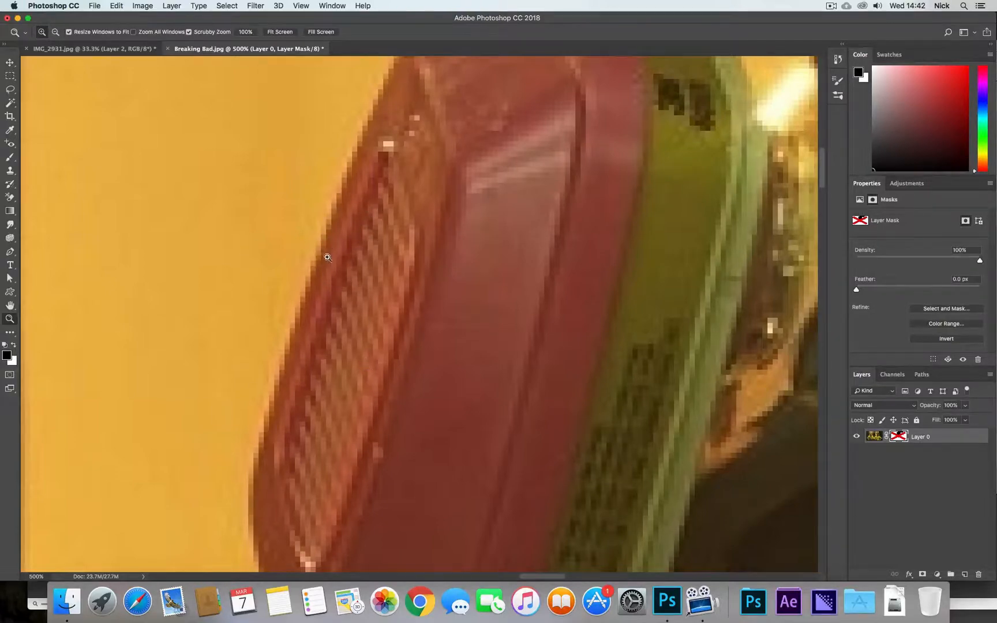
# Step: Set the brush size to 32 px, testing soft hardness values beside the filter's edge, and re-enable the layer mask
pyautogui.press('b')
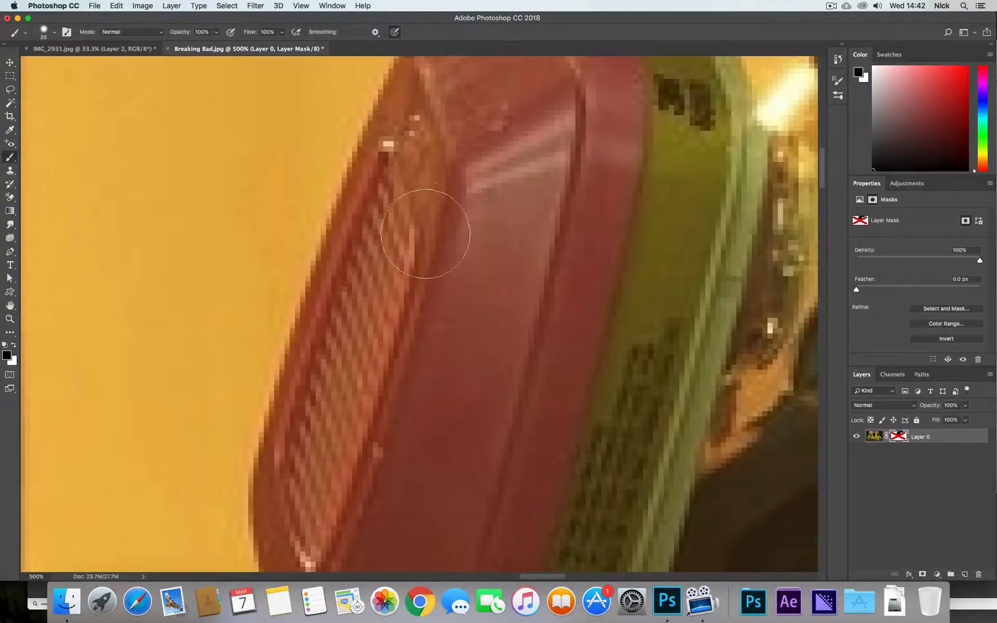
pyautogui.moveTo(458, 257); pyautogui.dragTo(460, 215)
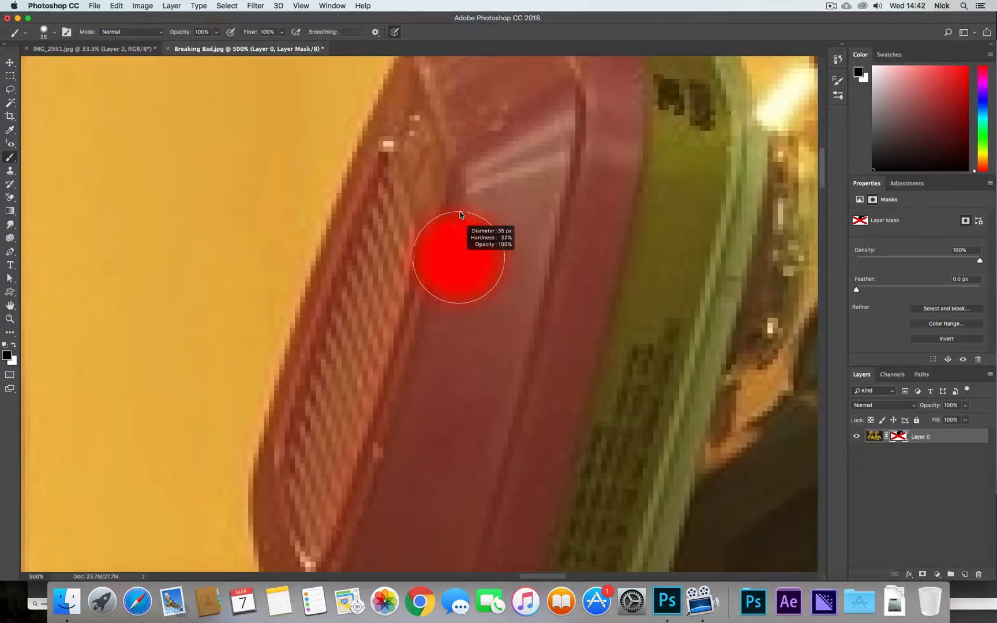
pyautogui.moveTo(444, 130); pyautogui.dragTo(423, 101)
pyautogui.moveTo(242, 277); pyautogui.dragTo(240, 270)
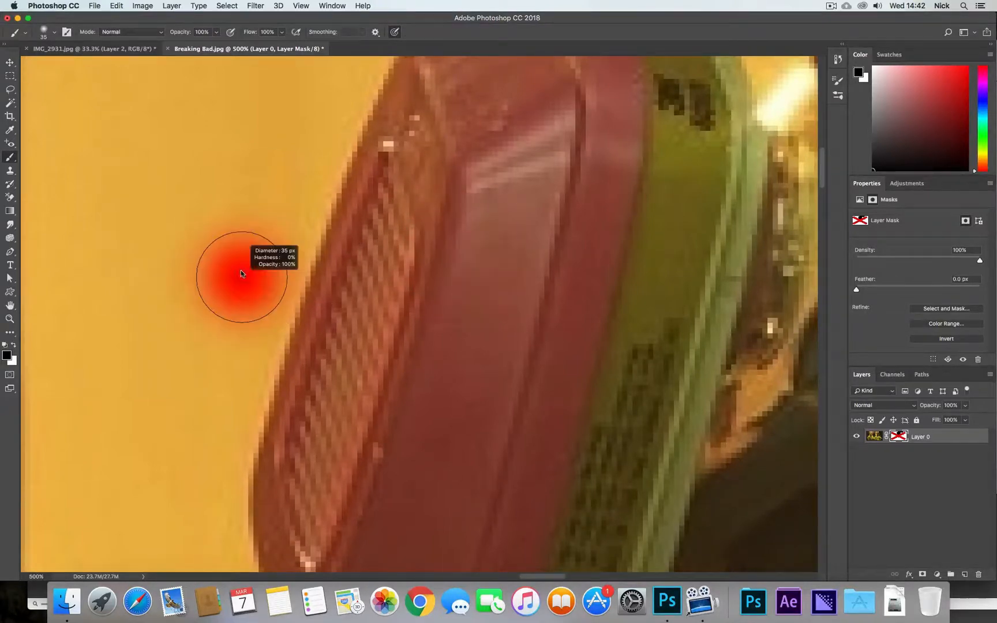
pyautogui.moveTo(248, 152)
pyautogui.mouseDown()
pyautogui.moveTo(240, 451)
pyautogui.moveTo(239, 355)
pyautogui.mouseUp()
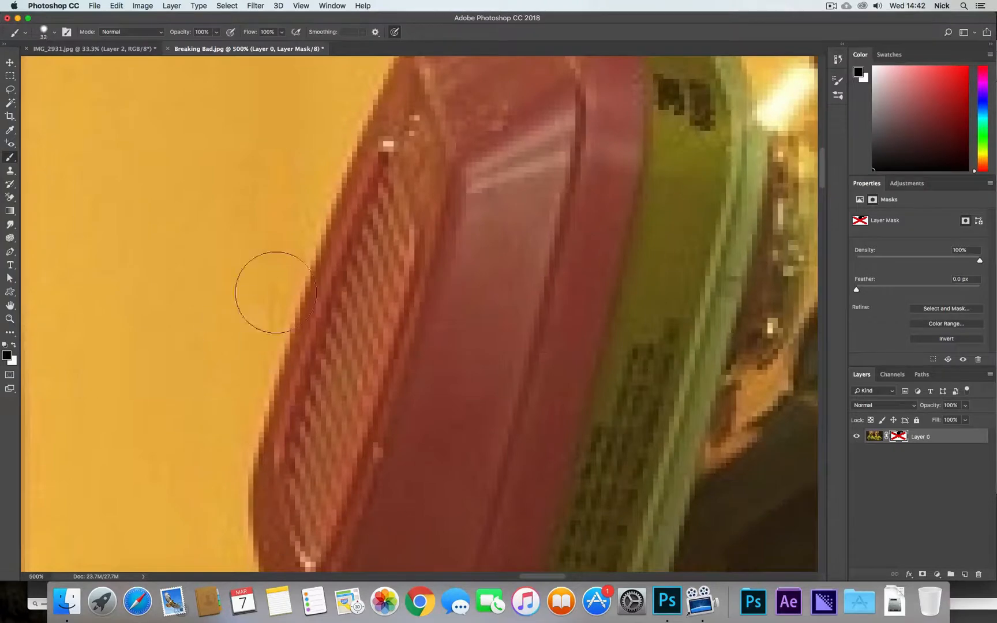
pyautogui.keyDown('shift'); pyautogui.click(898, 436); pyautogui.keyUp('shift')
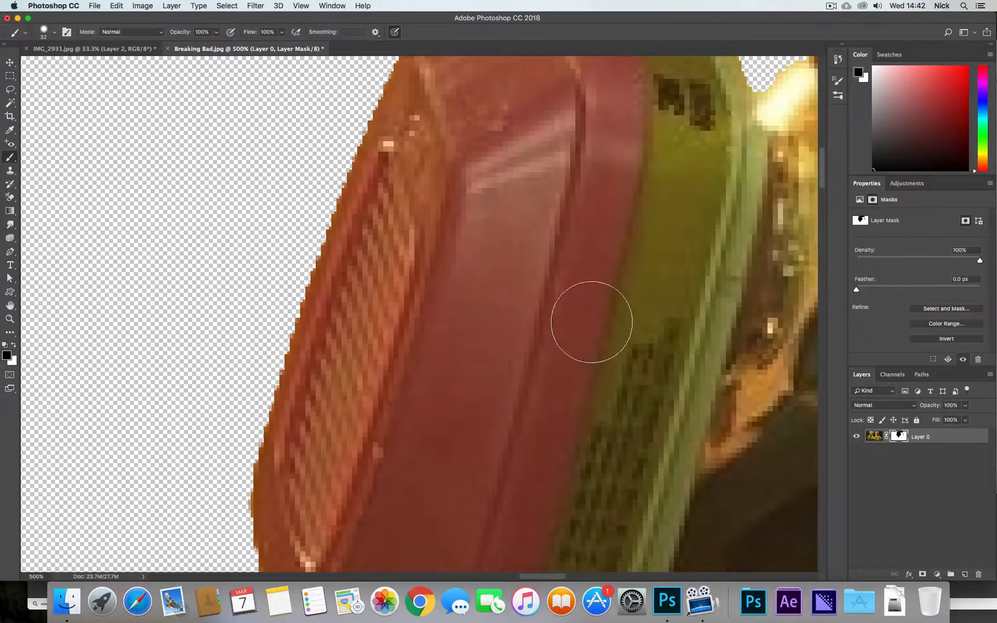
# Step: Try painting black on the mask over the top of the helmet and undo the stroke
pyautogui.moveTo(585, 324)
pyautogui.mouseDown()
pyautogui.moveTo(552, 312)
pyautogui.moveTo(566, 345)
pyautogui.moveTo(536, 420)
pyautogui.moveTo(583, 340)
pyautogui.moveTo(534, 330)
pyautogui.moveTo(554, 342)
pyautogui.moveTo(543, 289)
pyautogui.mouseUp()
pyautogui.scroll(10, 454, 204)
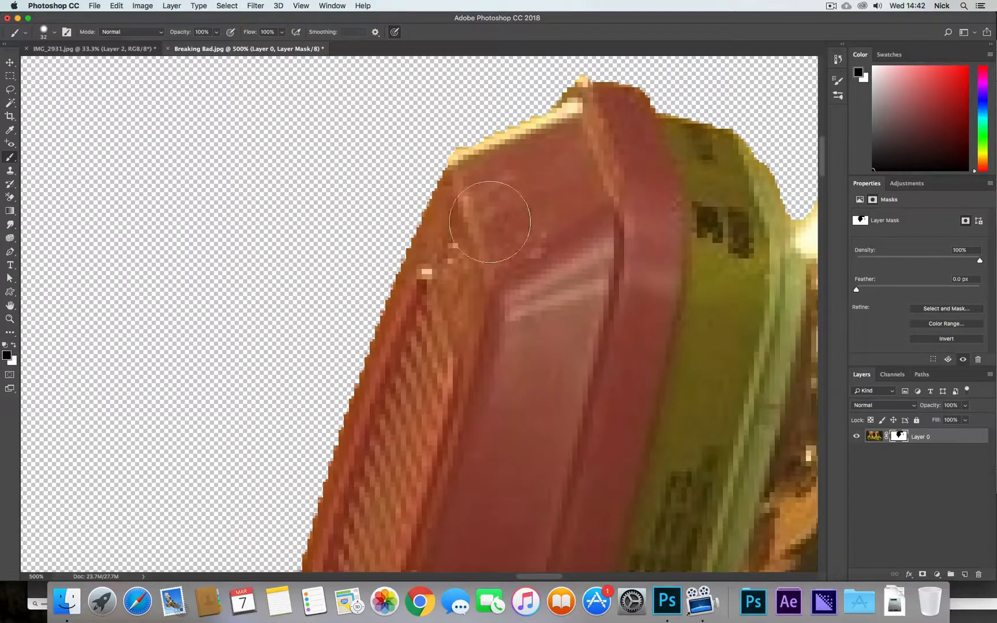
pyautogui.moveTo(430, 371); pyautogui.dragTo(54, 531)
pyautogui.moveTo(601, 276); pyautogui.dragTo(411, 319)
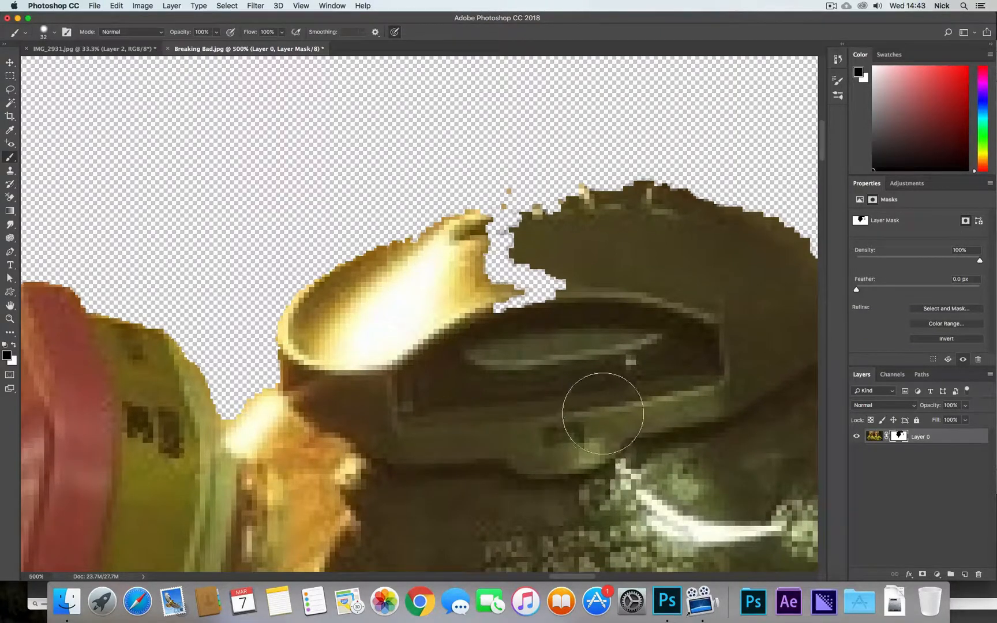
pyautogui.moveTo(600, 438)
pyautogui.mouseDown()
pyautogui.moveTo(602, 421)
pyautogui.moveTo(571, 476)
pyautogui.moveTo(589, 511)
pyautogui.moveTo(634, 484)
pyautogui.moveTo(536, 479)
pyautogui.mouseUp()
pyautogui.press('super+z')
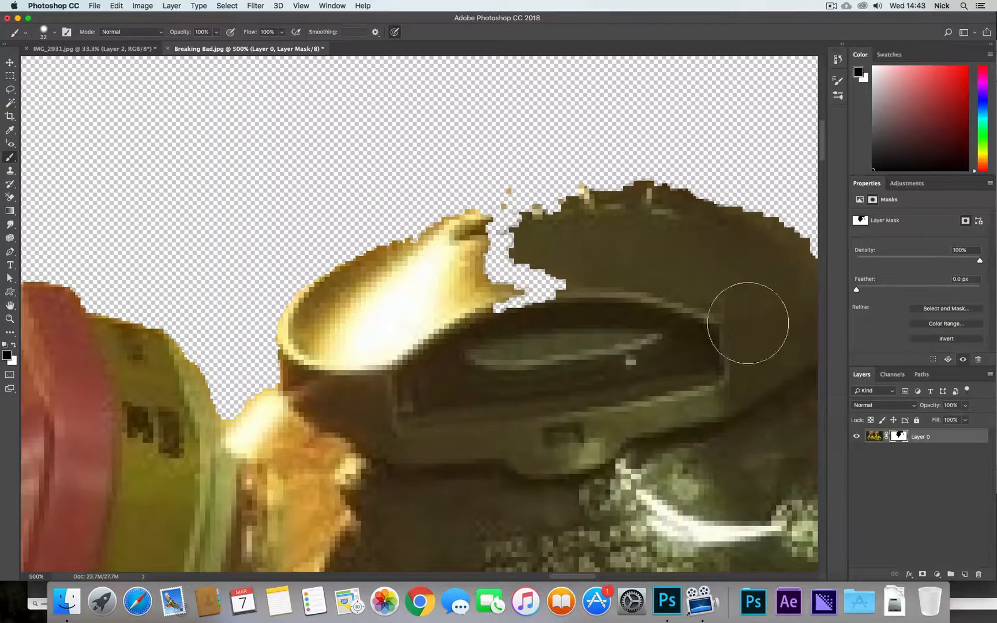
# Step: Paint white on the mask to restore the missing upper rim of the helmet
pyautogui.press('x')
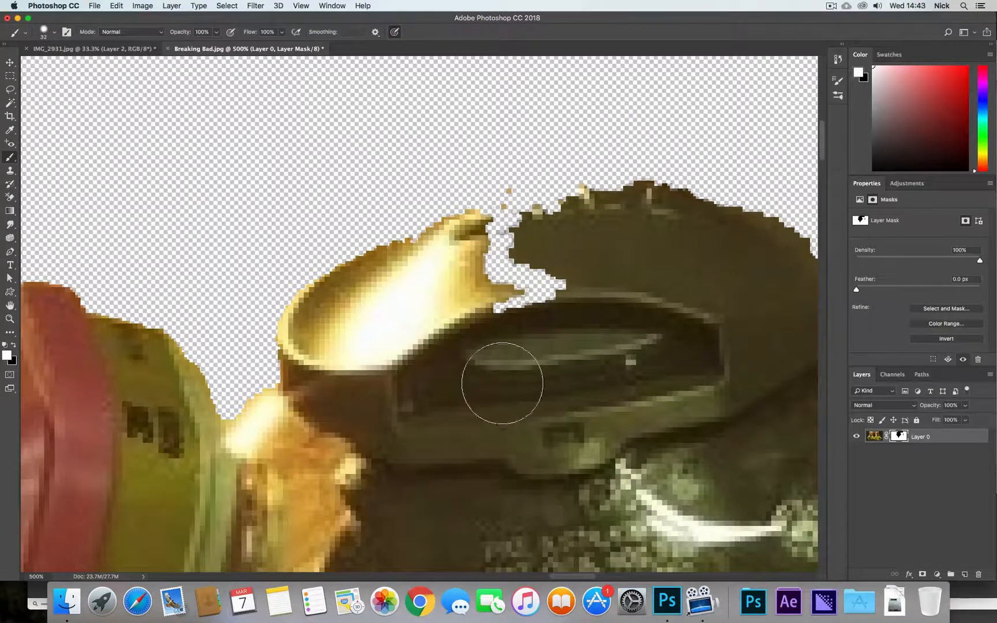
pyautogui.moveTo(534, 329)
pyautogui.mouseDown()
pyautogui.moveTo(567, 312)
pyautogui.moveTo(512, 317)
pyautogui.moveTo(602, 289)
pyautogui.moveTo(554, 284)
pyautogui.moveTo(639, 273)
pyautogui.moveTo(576, 259)
pyautogui.moveTo(513, 305)
pyautogui.moveTo(463, 304)
pyautogui.moveTo(572, 271)
pyautogui.moveTo(544, 255)
pyautogui.moveTo(480, 269)
pyautogui.moveTo(571, 250)
pyautogui.moveTo(513, 254)
pyautogui.moveTo(420, 284)
pyautogui.moveTo(510, 255)
pyautogui.moveTo(430, 269)
pyautogui.moveTo(505, 244)
pyautogui.moveTo(479, 256)
pyautogui.moveTo(560, 238)
pyautogui.moveTo(426, 268)
pyautogui.moveTo(629, 229)
pyautogui.moveTo(422, 264)
pyautogui.moveTo(732, 221)
pyautogui.moveTo(514, 225)
pyautogui.moveTo(762, 260)
pyautogui.moveTo(634, 207)
pyautogui.moveTo(567, 192)
pyautogui.moveTo(446, 211)
pyautogui.moveTo(699, 186)
pyautogui.moveTo(568, 188)
pyautogui.moveTo(443, 225)
pyautogui.moveTo(378, 289)
pyautogui.mouseUp()
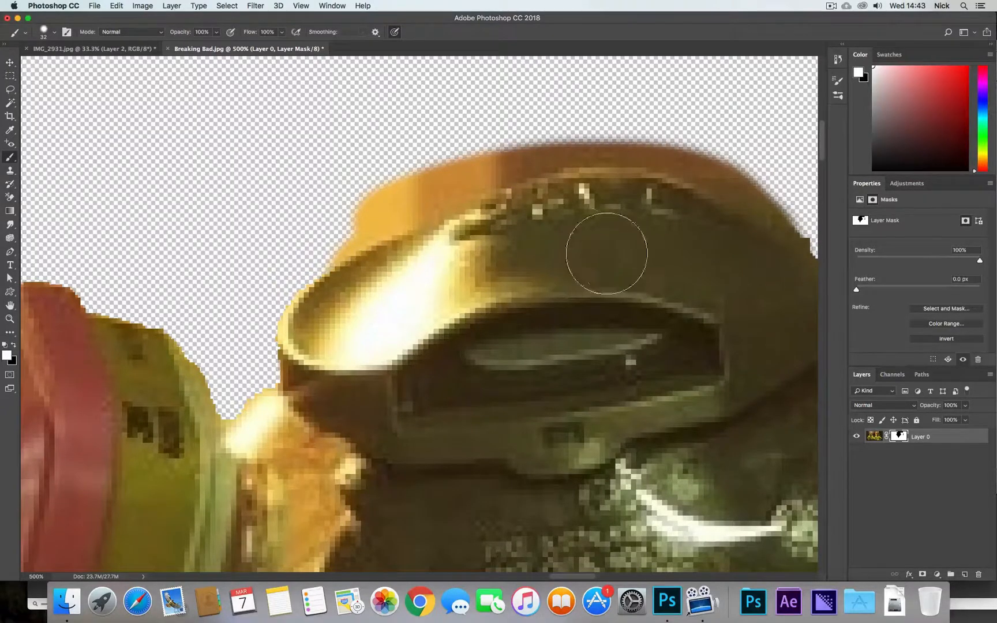
pyautogui.moveTo(607, 253)
pyautogui.mouseDown()
pyautogui.moveTo(573, 229)
pyautogui.moveTo(723, 207)
pyautogui.moveTo(712, 245)
pyautogui.moveTo(569, 329)
pyautogui.mouseUp()
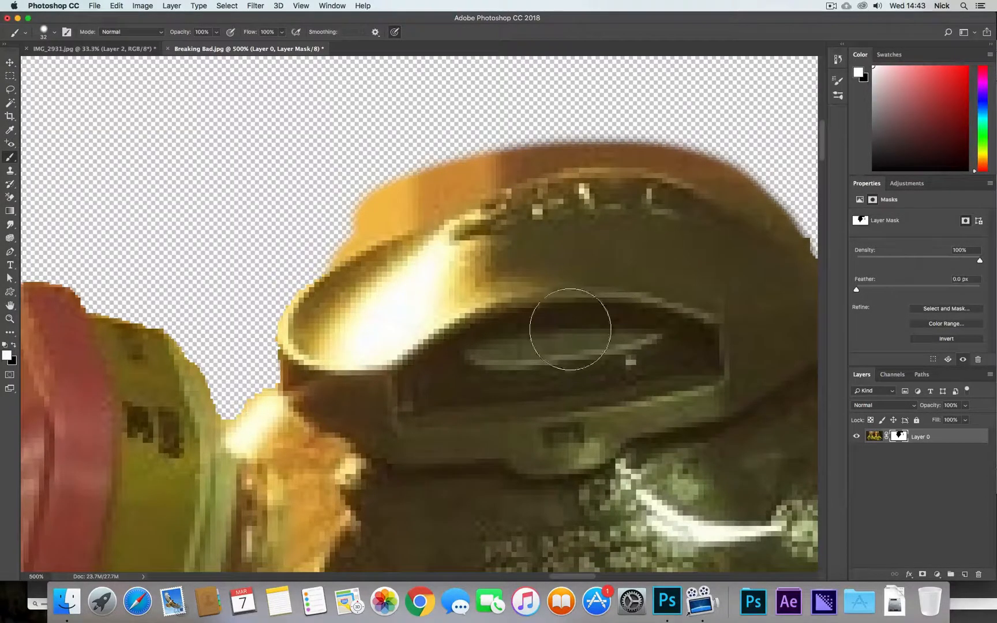
# Step: Try painting black on the mask over the curtain fringe above the helmet's rim with the 32 px brush, and undo it
pyautogui.press('x')
pyautogui.hscroll(-5, 540, 252)
pyautogui.scroll(3, 540, 252)
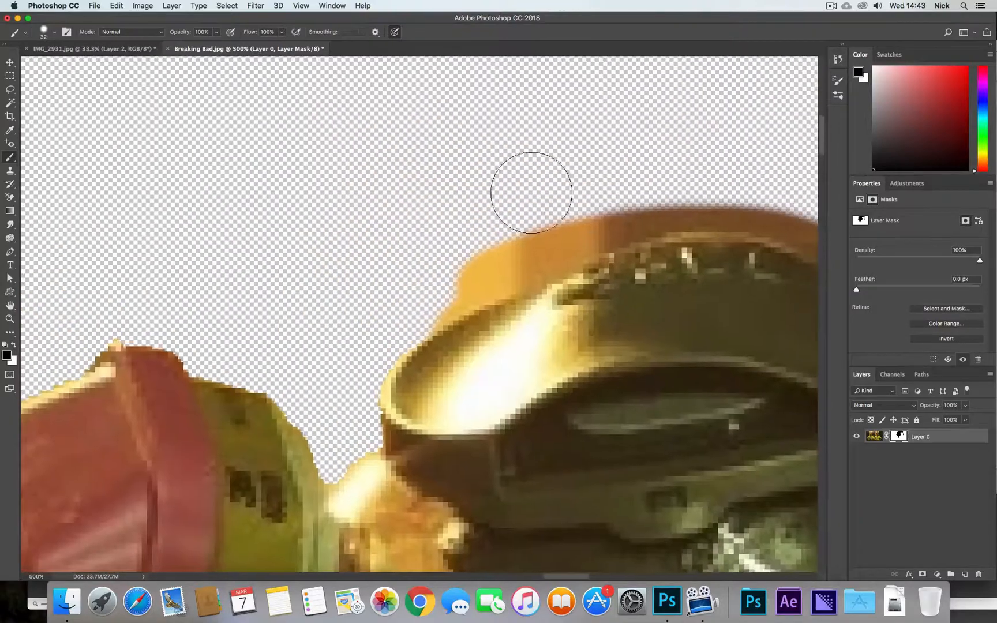
pyautogui.moveTo(531, 193)
pyautogui.mouseDown()
pyautogui.moveTo(455, 233)
pyautogui.moveTo(580, 184)
pyautogui.moveTo(470, 237)
pyautogui.moveTo(553, 198)
pyautogui.moveTo(441, 270)
pyautogui.moveTo(543, 210)
pyautogui.moveTo(459, 261)
pyautogui.moveTo(578, 202)
pyautogui.moveTo(542, 220)
pyautogui.moveTo(633, 189)
pyautogui.moveTo(586, 206)
pyautogui.moveTo(727, 173)
pyautogui.moveTo(589, 206)
pyautogui.moveTo(753, 178)
pyautogui.moveTo(509, 221)
pyautogui.moveTo(678, 181)
pyautogui.moveTo(533, 220)
pyautogui.moveTo(566, 210)
pyautogui.mouseUp()
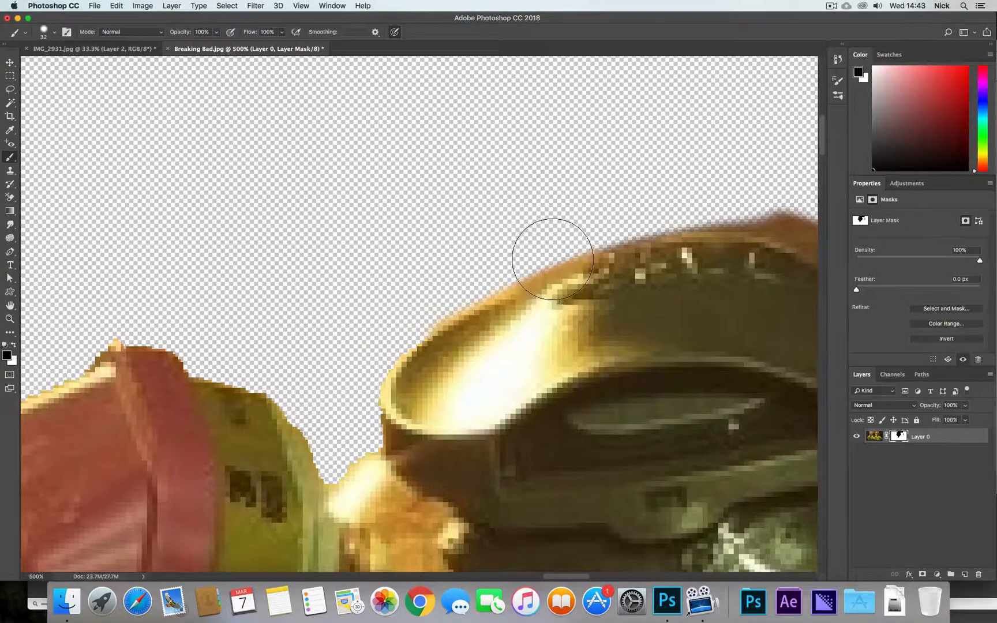
pyautogui.press('super+z')
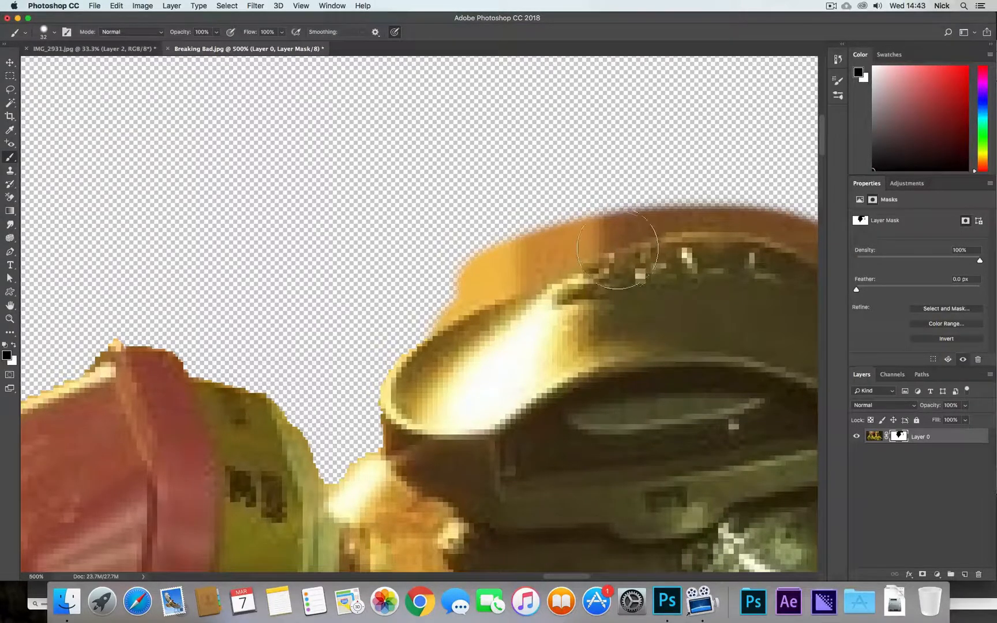
# Step: Reduce the brush to 23 px and paint black on the mask to hide the curtain fringe along the helmet's upper rim
pyautogui.moveTo(634, 265)
pyautogui.mouseDown()
pyautogui.moveTo(634, 312)
pyautogui.moveTo(622, 309)
pyautogui.mouseUp()
pyautogui.moveTo(494, 249)
pyautogui.mouseDown()
pyautogui.moveTo(442, 295)
pyautogui.moveTo(562, 223)
pyautogui.moveTo(485, 272)
pyautogui.moveTo(620, 202)
pyautogui.moveTo(559, 231)
pyautogui.moveTo(653, 202)
pyautogui.moveTo(569, 229)
pyautogui.moveTo(752, 190)
pyautogui.moveTo(621, 209)
pyautogui.moveTo(691, 196)
pyautogui.mouseUp()
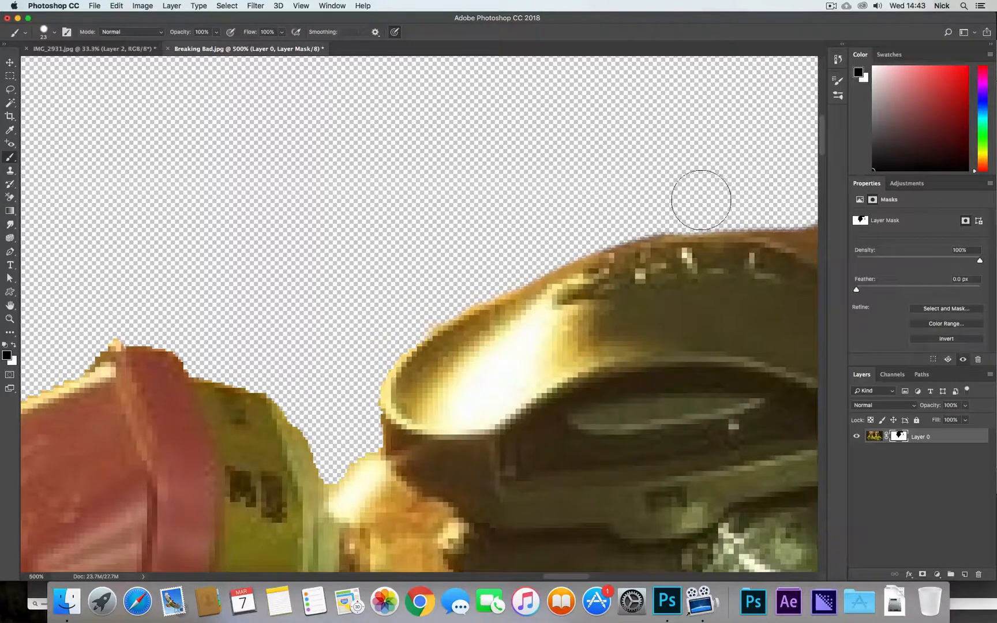
pyautogui.rightClick(713, 206)
pyautogui.moveTo(690, 312); pyautogui.dragTo(462, 207)
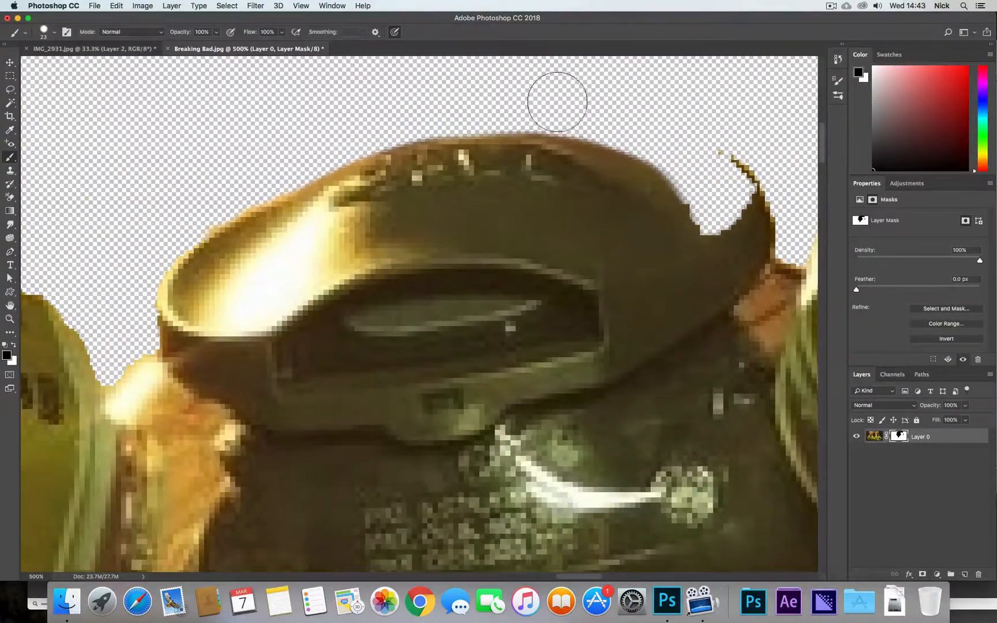
pyautogui.moveTo(553, 98)
pyautogui.mouseDown()
pyautogui.moveTo(668, 141)
pyautogui.moveTo(643, 135)
pyautogui.moveTo(694, 168)
pyautogui.moveTo(622, 133)
pyautogui.moveTo(713, 180)
pyautogui.moveTo(565, 116)
pyautogui.moveTo(614, 127)
pyautogui.moveTo(483, 106)
pyautogui.mouseUp()
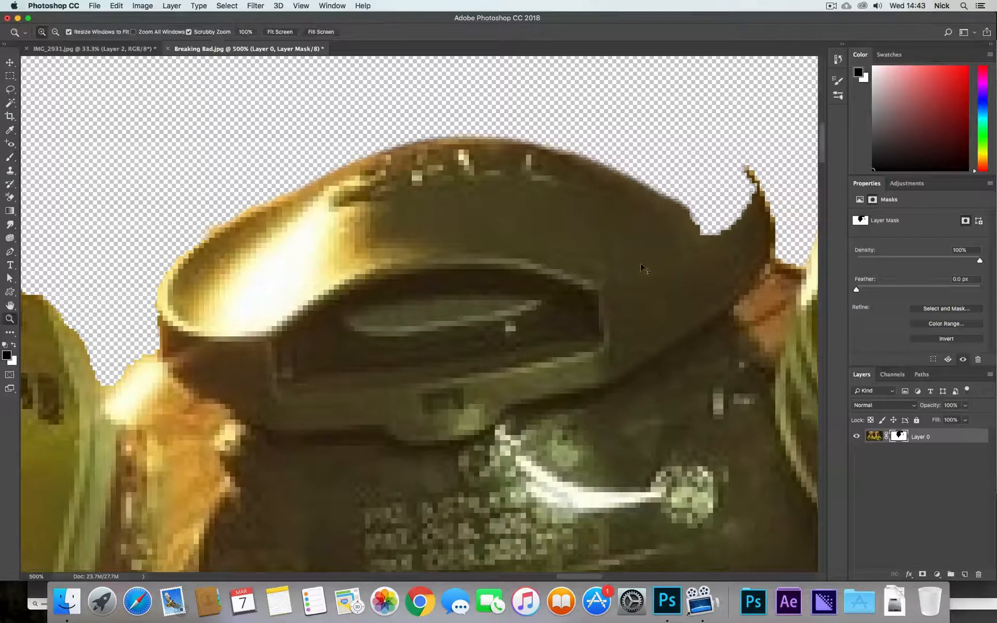
# Step: Paint white on the mask to fill the notch in the helmet's rim beside the second red filter
pyautogui.press('b')
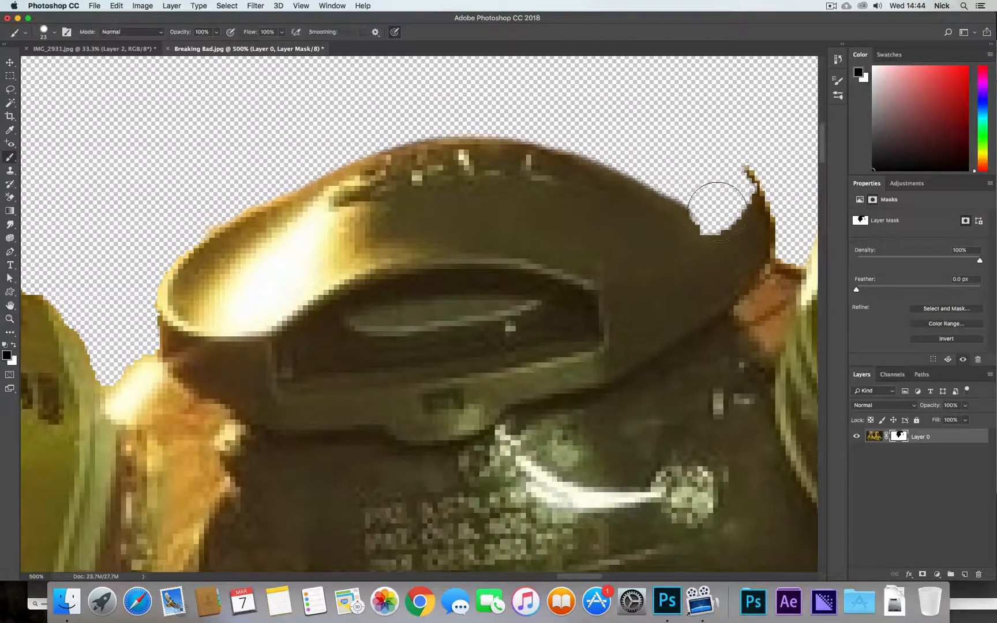
pyautogui.press('x')
pyautogui.moveTo(726, 206)
pyautogui.mouseDown()
pyautogui.moveTo(695, 179)
pyautogui.moveTo(548, 137)
pyautogui.mouseUp()
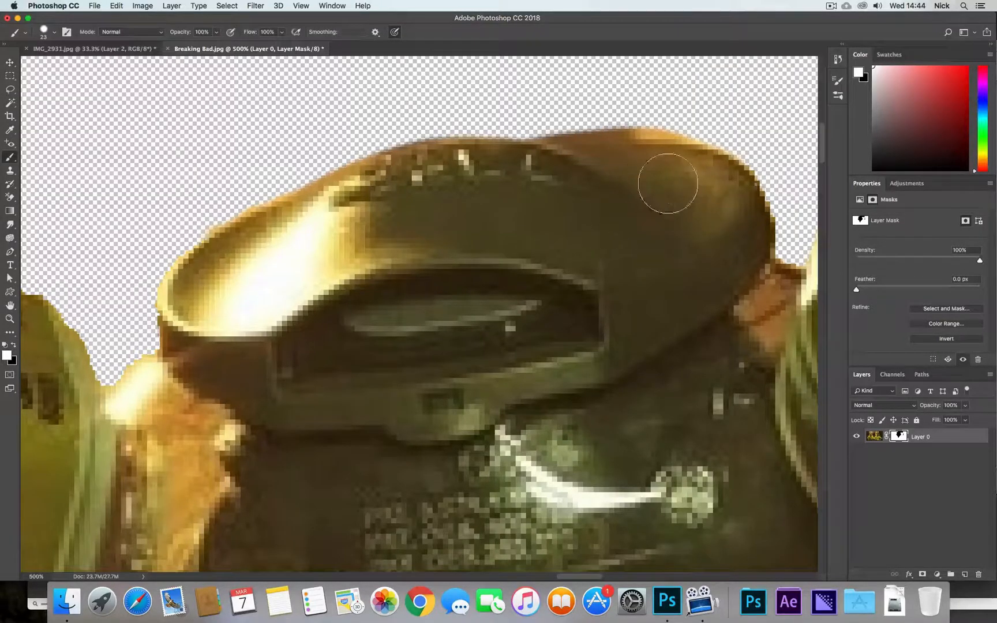
# Step: Paint black on the mask to trim the background fringe above the newly restored part of the helmet's rim
pyautogui.press('x')
pyautogui.moveTo(588, 265); pyautogui.dragTo(493, 365)
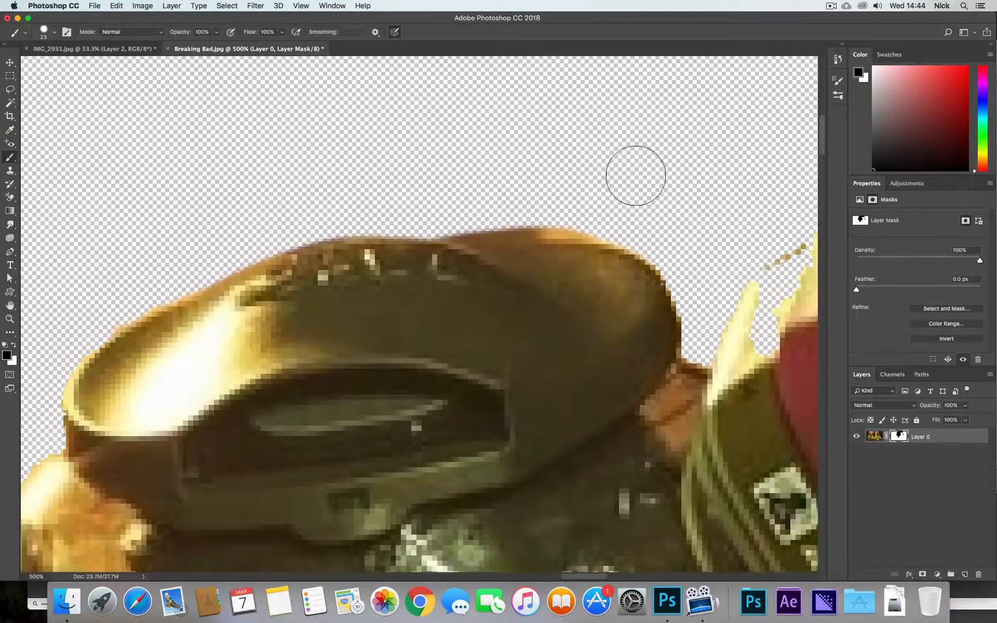
pyautogui.moveTo(621, 218); pyautogui.dragTo(532, 195)
pyautogui.rightClick(532, 196)
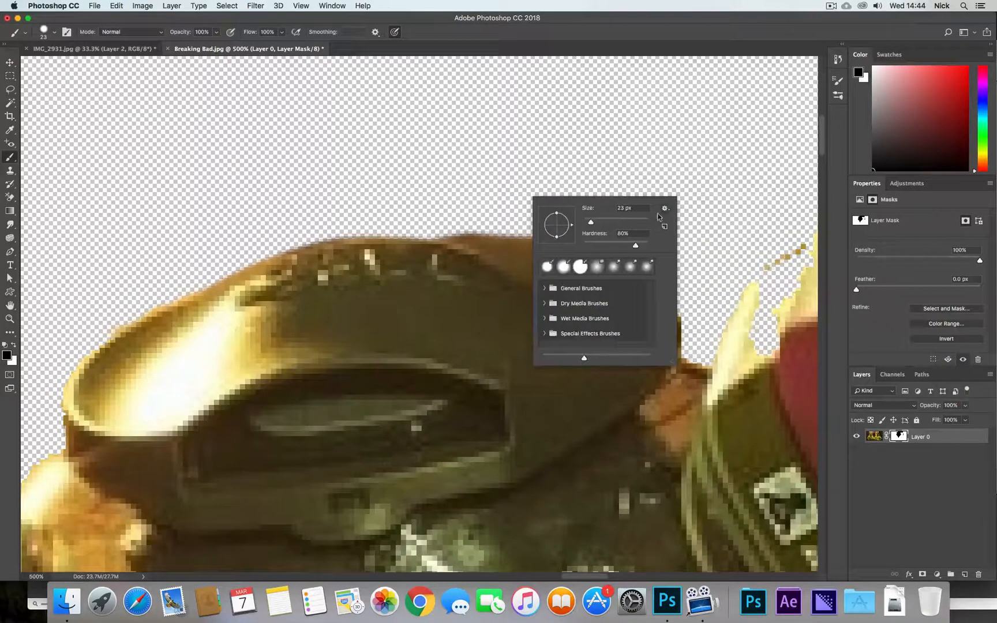
pyautogui.click(469, 178)
pyautogui.press('super+space')
pyautogui.press('super+2')
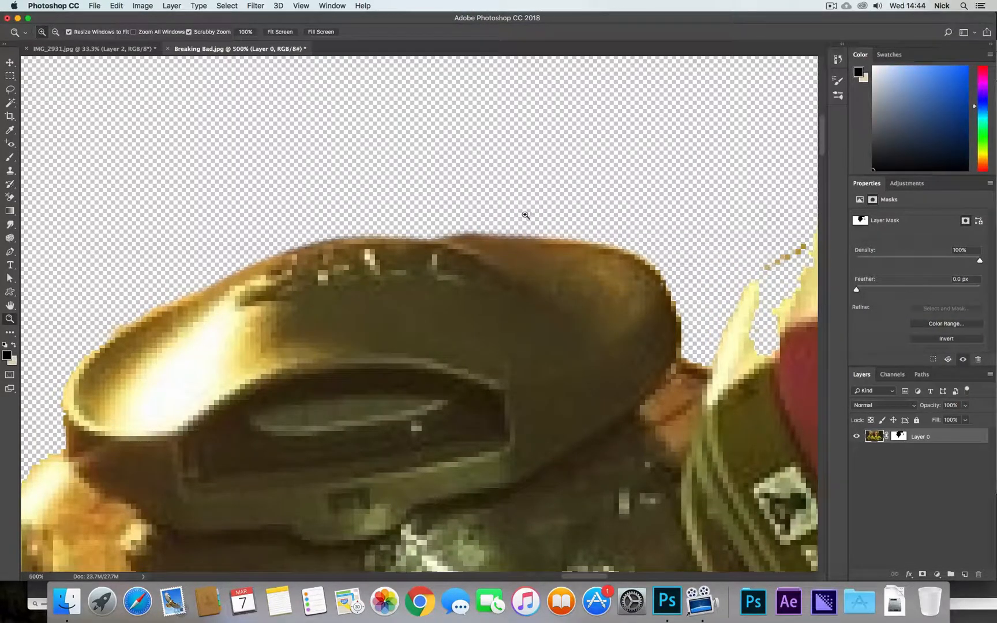
# Step: Delete the layer mask from Layer 0 to bring back the full photo
pyautogui.keyDown('alt'); pyautogui.click(528, 219); pyautogui.keyUp('alt')
pyautogui.keyDown('alt'); pyautogui.click(533, 222); pyautogui.keyUp('alt')
pyautogui.keyDown('alt'); pyautogui.click(540, 317); pyautogui.keyUp('alt')
pyautogui.keyDown('alt'); pyautogui.click(551, 318); pyautogui.keyUp('alt')
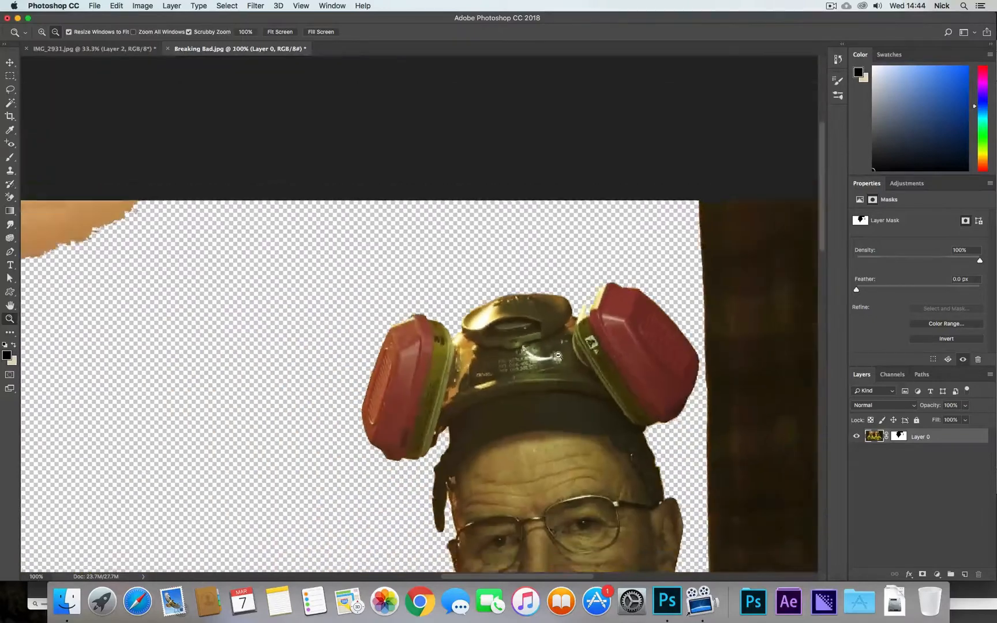
pyautogui.keyDown('alt'); pyautogui.click(558, 357); pyautogui.keyUp('alt')
pyautogui.moveTo(522, 497); pyautogui.dragTo(612, 205)
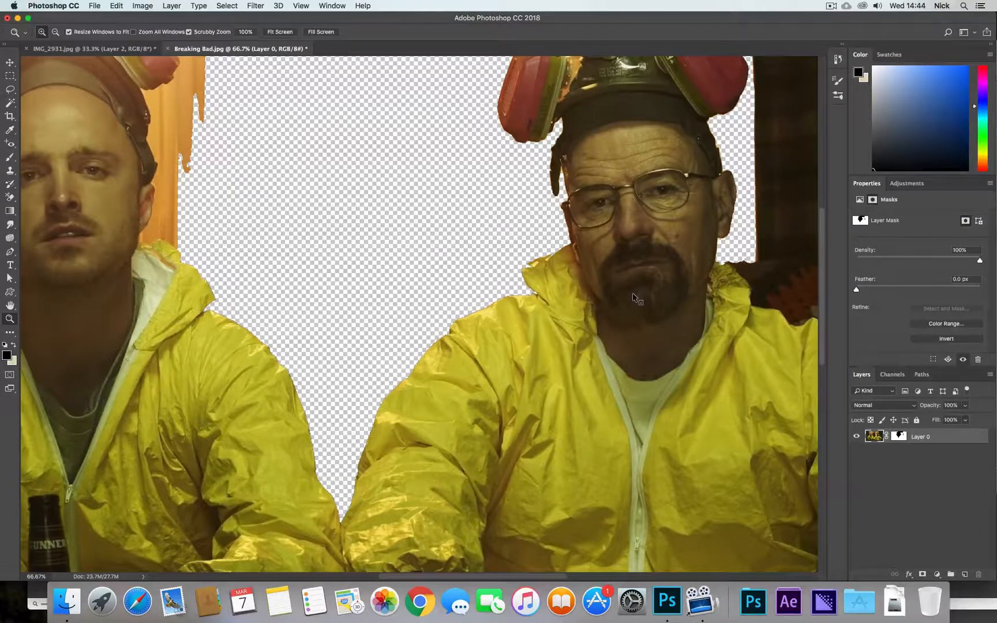
pyautogui.click(899, 437)
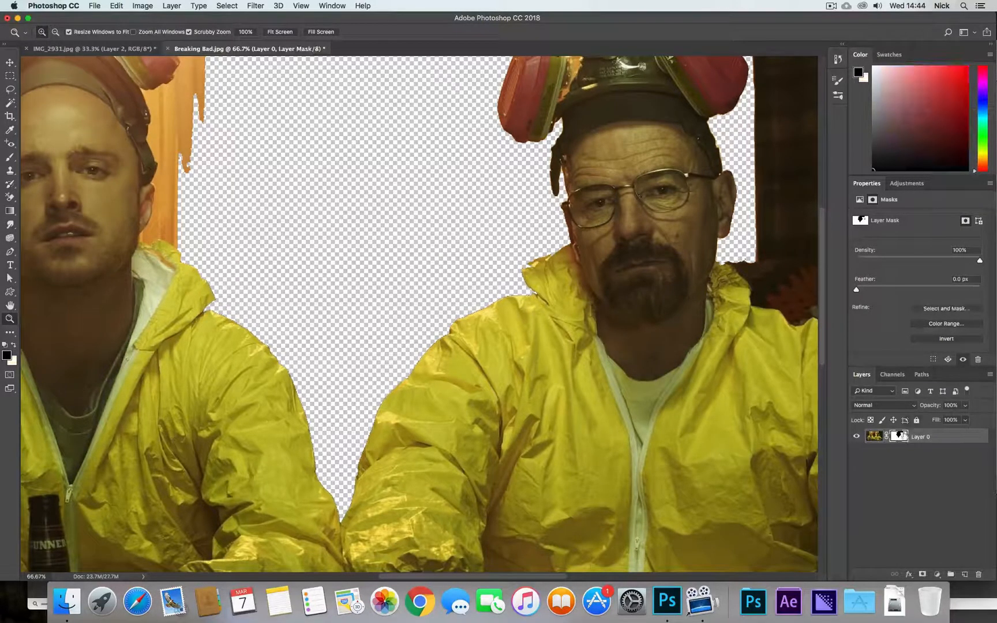
pyautogui.rightClick(899, 437)
pyautogui.click(827, 456)
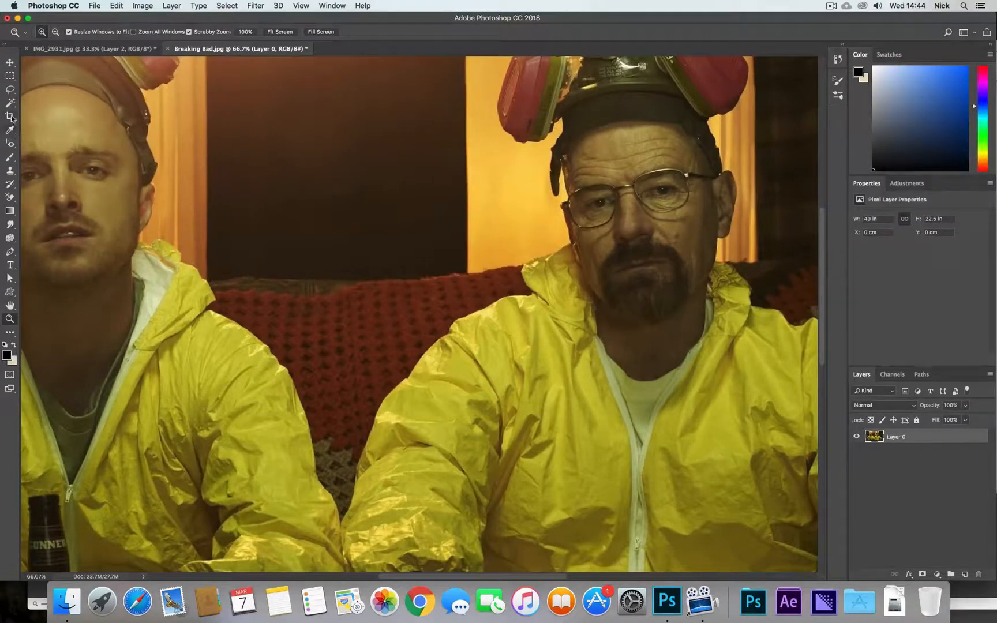
# Step: Select the yellow suit, white shirt and lower face of the man with glasses using the Quick Selection tool
pyautogui.moveTo(10, 103); pyautogui.dragTo(40, 104)
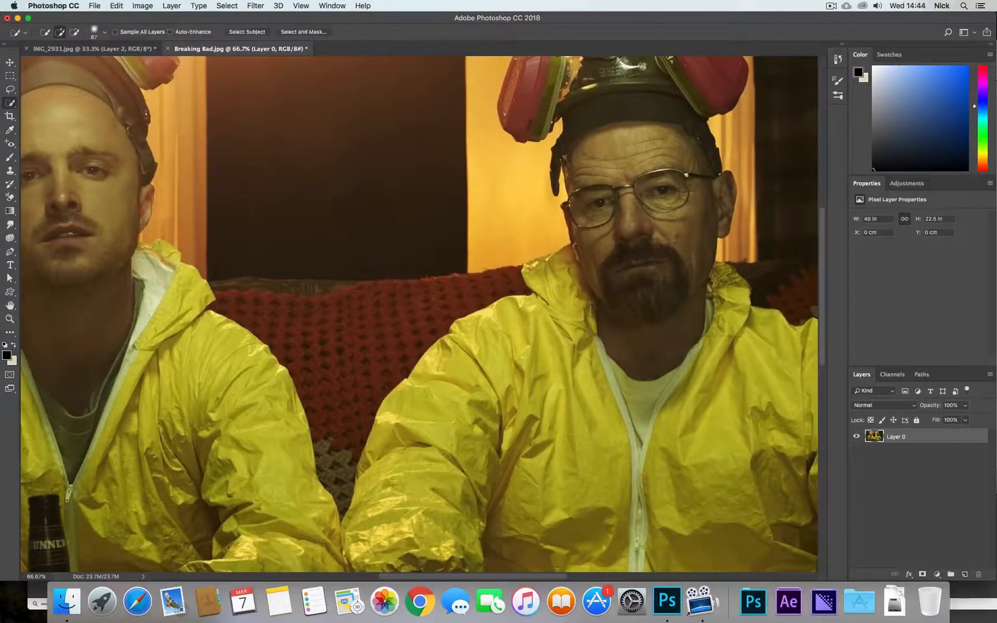
pyautogui.moveTo(529, 325)
pyautogui.mouseDown()
pyautogui.moveTo(489, 346)
pyautogui.moveTo(466, 386)
pyautogui.moveTo(422, 482)
pyautogui.moveTo(419, 520)
pyautogui.moveTo(425, 534)
pyautogui.moveTo(456, 483)
pyautogui.moveTo(523, 429)
pyautogui.moveTo(537, 519)
pyautogui.mouseUp()
pyautogui.moveTo(577, 418)
pyautogui.mouseDown()
pyautogui.moveTo(564, 335)
pyautogui.moveTo(570, 286)
pyautogui.moveTo(575, 301)
pyautogui.moveTo(583, 294)
pyautogui.moveTo(603, 318)
pyautogui.mouseUp()
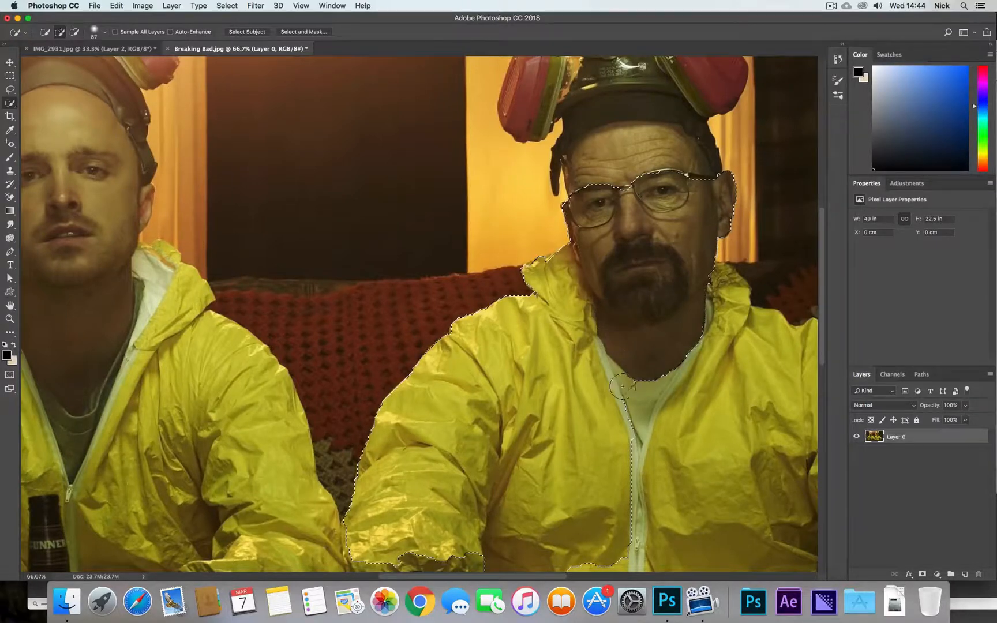
pyautogui.moveTo(622, 386)
pyautogui.mouseDown()
pyautogui.moveTo(664, 401)
pyautogui.moveTo(717, 342)
pyautogui.moveTo(717, 327)
pyautogui.moveTo(754, 368)
pyautogui.moveTo(751, 334)
pyautogui.moveTo(790, 397)
pyautogui.moveTo(768, 450)
pyautogui.mouseUp()
pyautogui.moveTo(721, 492)
pyautogui.mouseDown()
pyautogui.moveTo(722, 521)
pyautogui.moveTo(647, 541)
pyautogui.mouseUp()
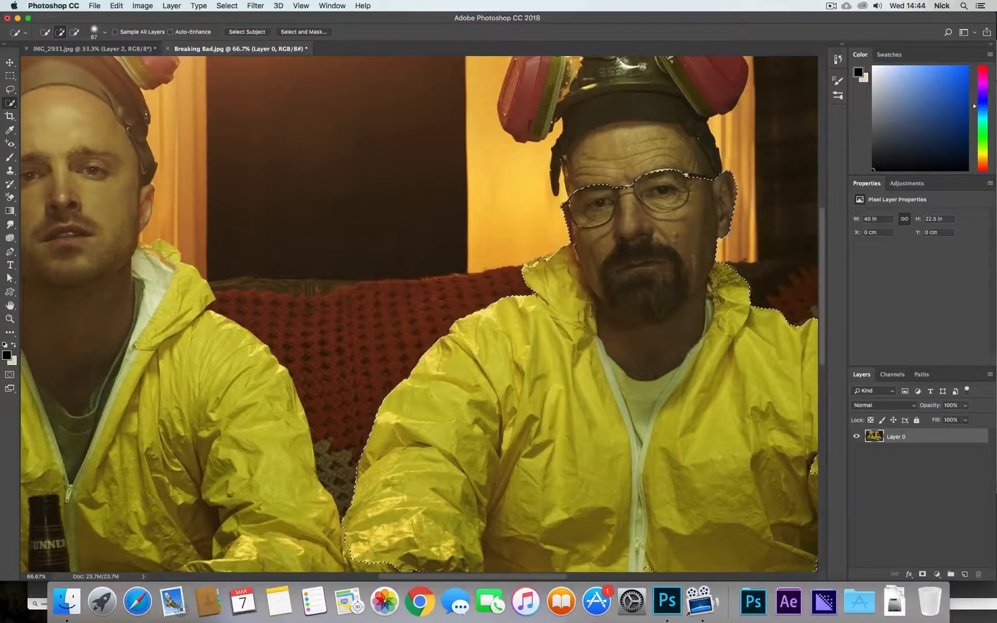
# Step: Extend the quick selection over the man's forehead, helmet and both red filters
pyautogui.moveTo(620, 208); pyautogui.dragTo(610, 171)
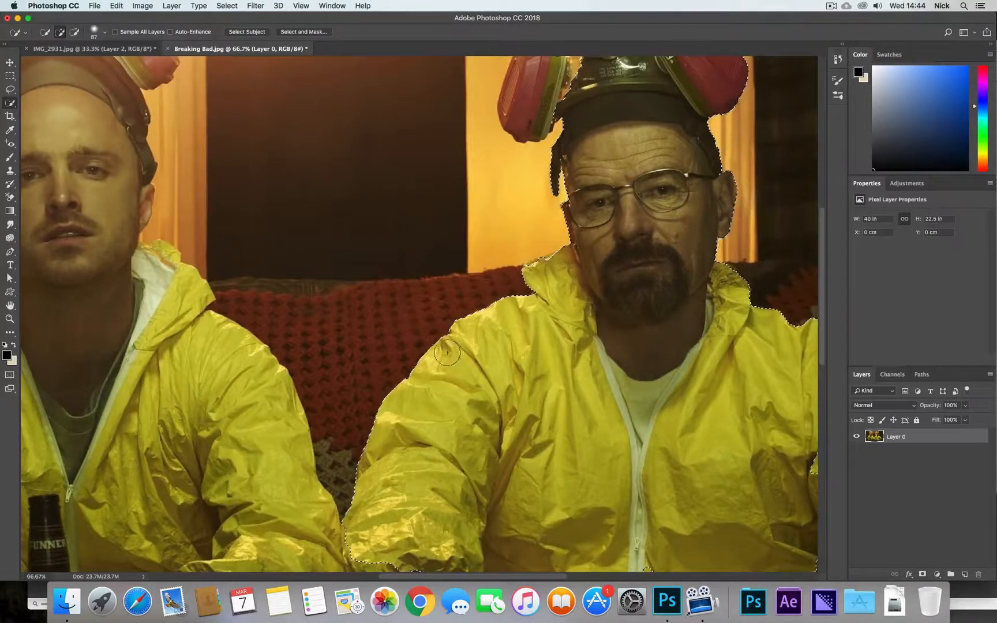
pyautogui.moveTo(597, 199); pyautogui.dragTo(613, 355)
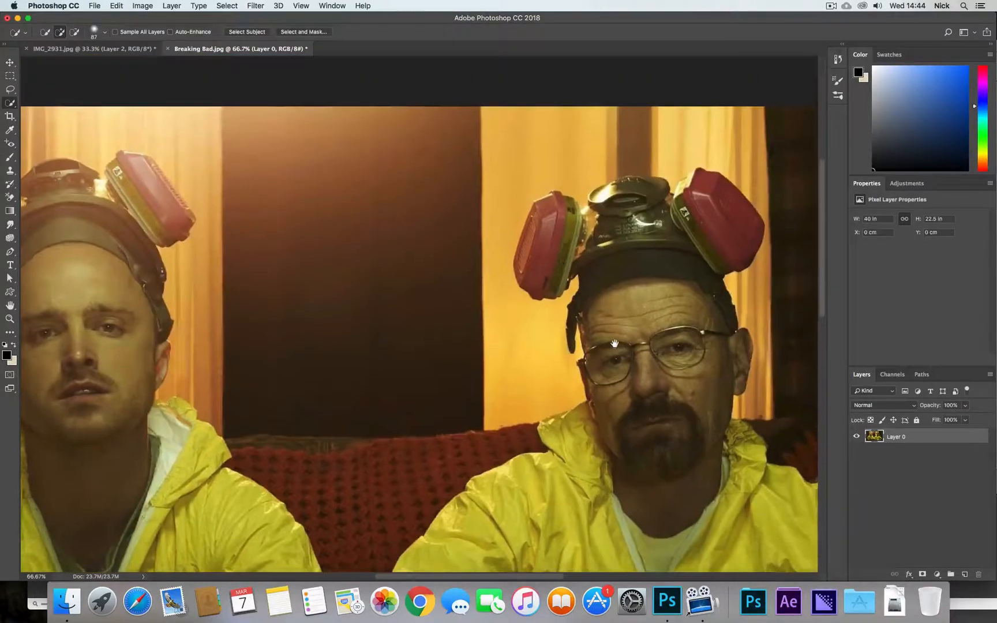
pyautogui.moveTo(551, 223)
pyautogui.mouseDown()
pyautogui.moveTo(560, 213)
pyautogui.moveTo(537, 241)
pyautogui.mouseUp()
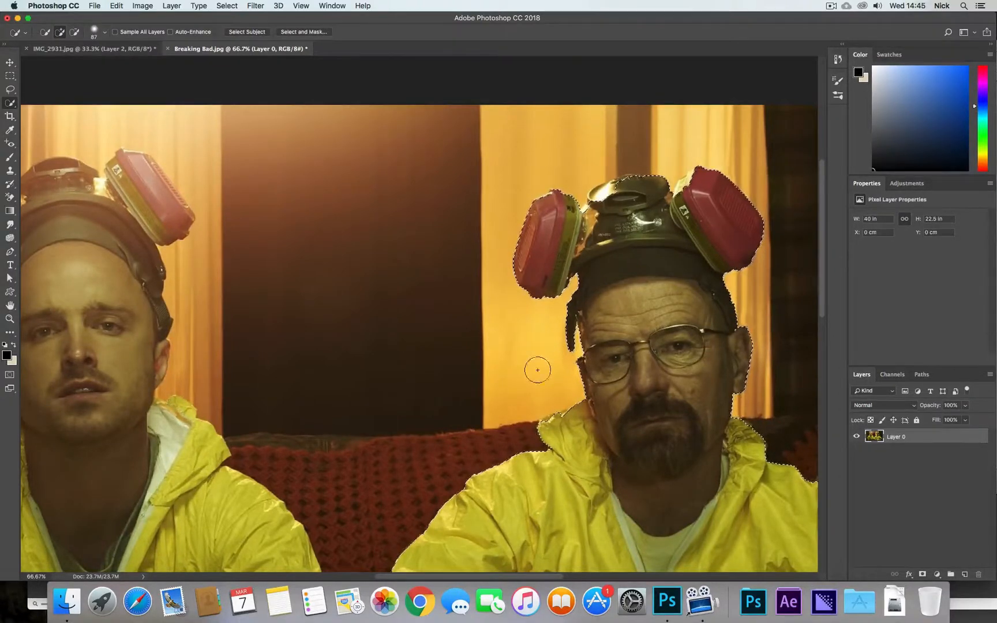
# Step: Try adding the dark strip between the curtains above the helmet to the selection, and subtract it again
pyautogui.moveTo(634, 423)
pyautogui.mouseDown()
pyautogui.moveTo(579, 382)
pyautogui.moveTo(608, 406)
pyautogui.mouseUp()
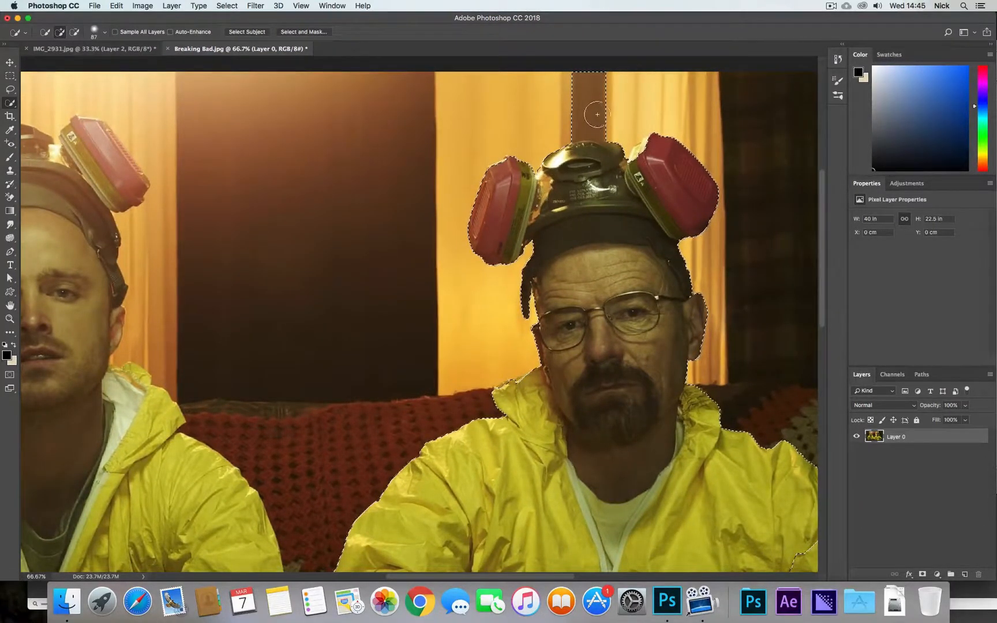
pyautogui.press('alt')
pyautogui.moveTo(592, 104); pyautogui.dragTo(594, 130)
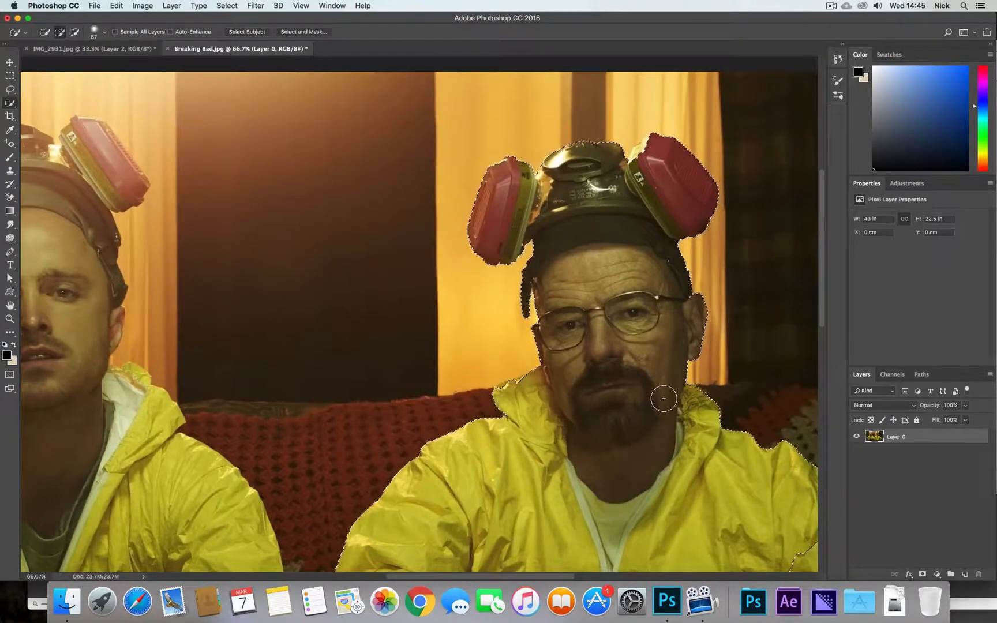
# Step: Try an inverted layer mask on Layer 0 that hides the selected man, and undo it
pyautogui.press('z')
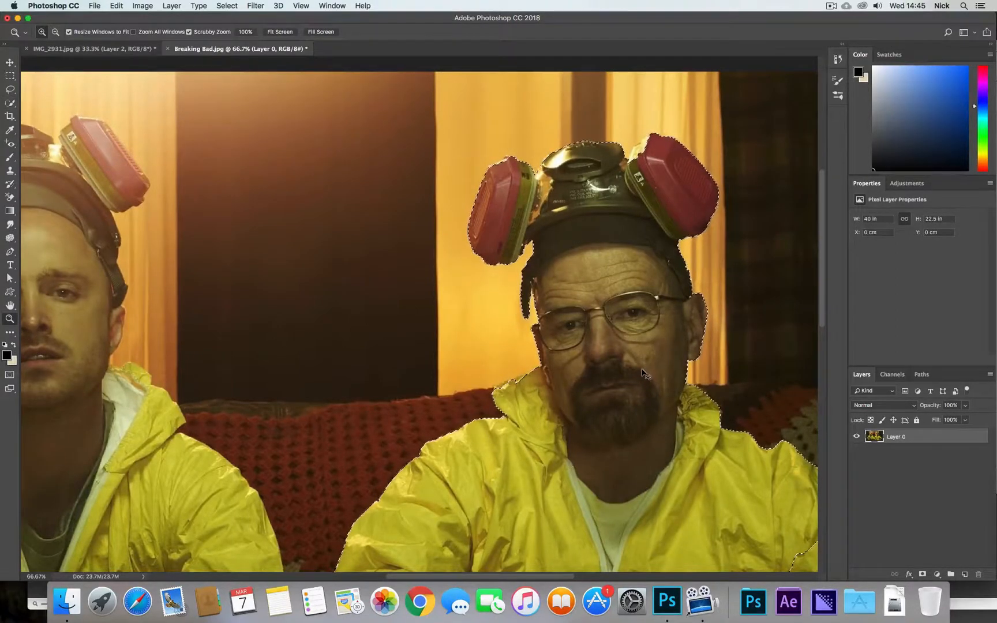
pyautogui.press('alt')
pyautogui.keyDown('alt'); pyautogui.click(644, 323); pyautogui.keyUp('alt')
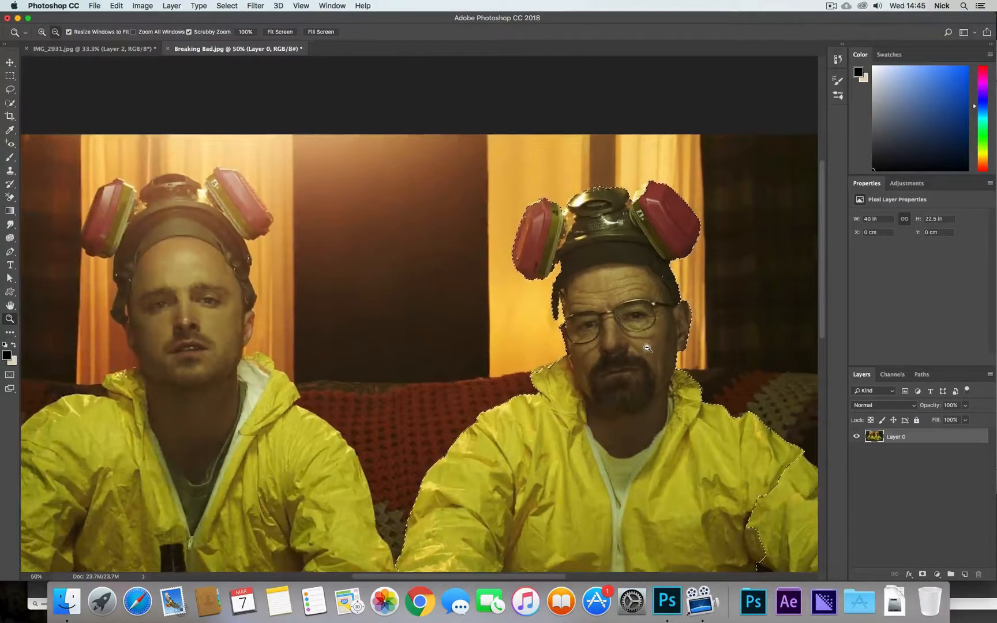
pyautogui.keyDown('alt'); pyautogui.click(638, 396); pyautogui.keyUp('alt')
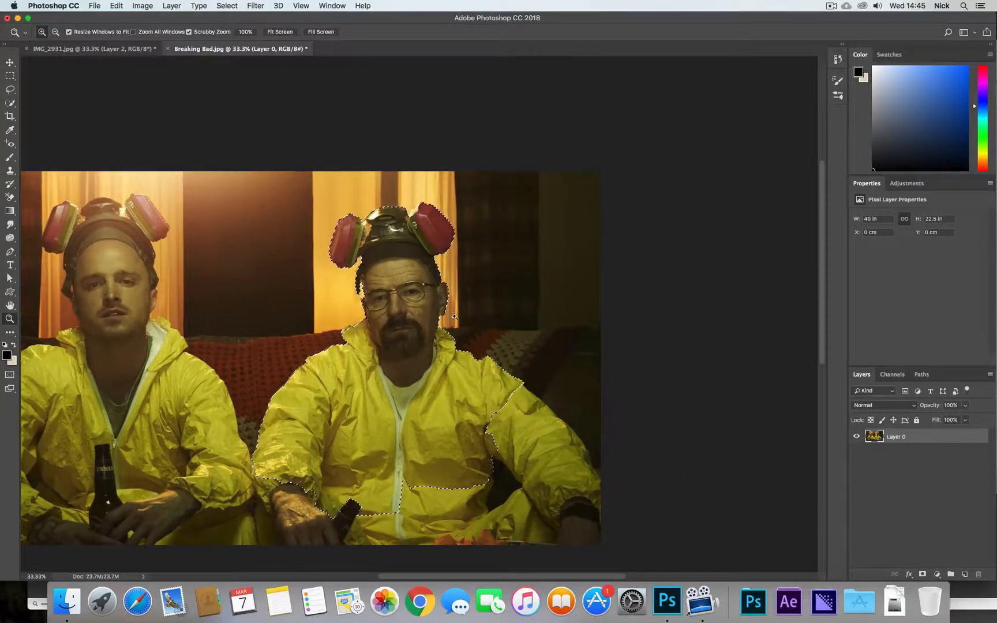
pyautogui.keyDown('alt'); pyautogui.click(922, 576); pyautogui.keyUp('alt')
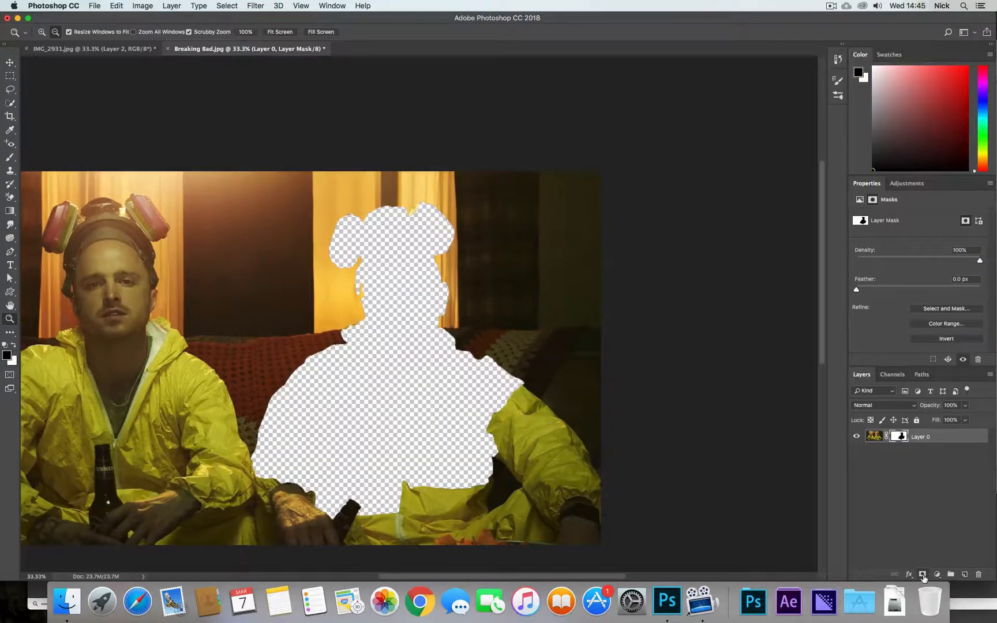
pyautogui.press('super+z')
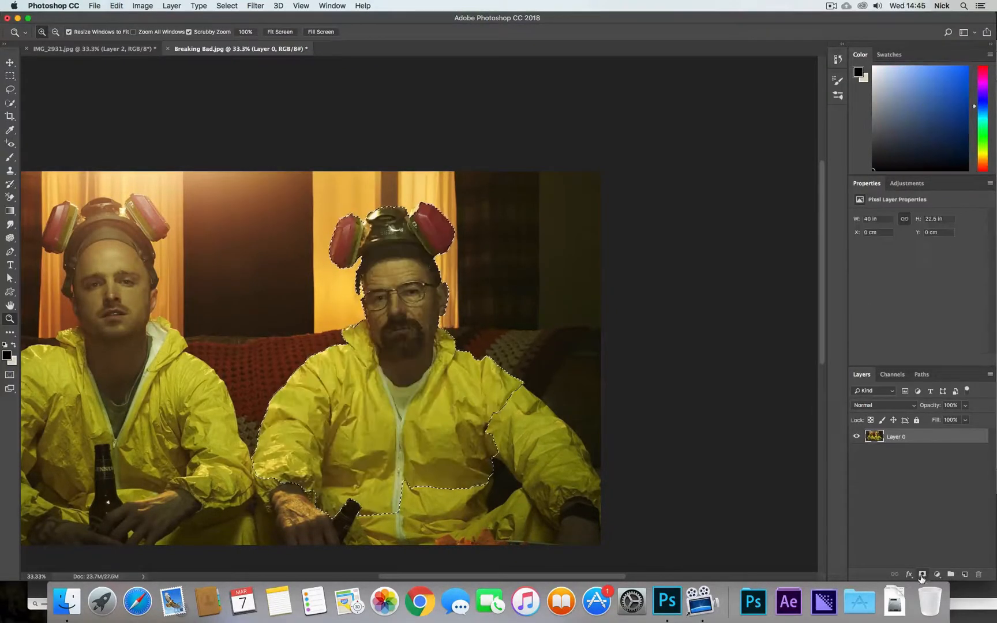
# Step: Try a layer mask showing only the selected man, check its edge along the shoulder, and undo it
pyautogui.click(923, 575)
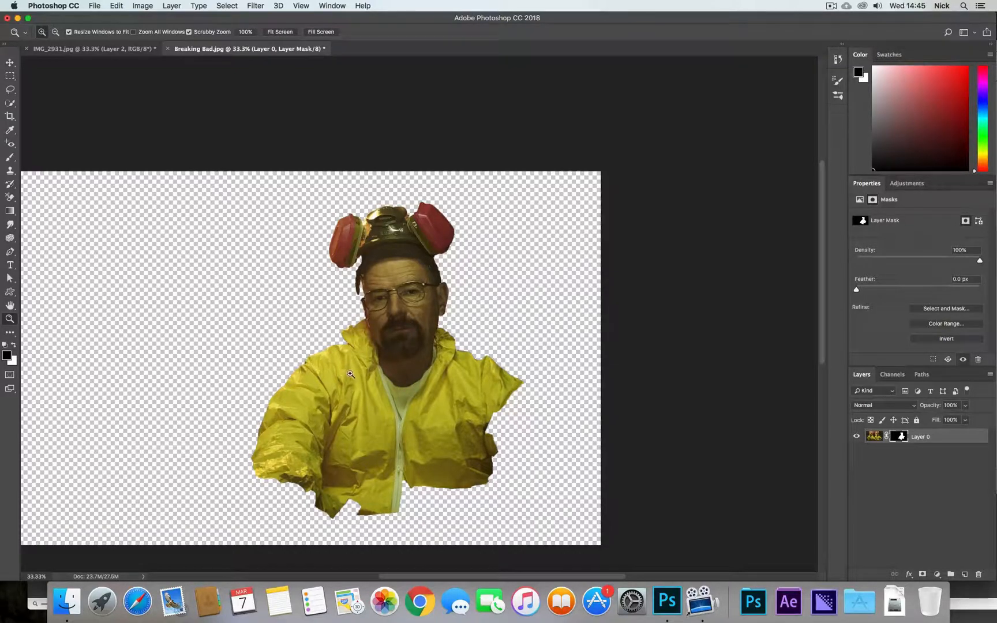
pyautogui.moveTo(298, 366); pyautogui.dragTo(577, 231)
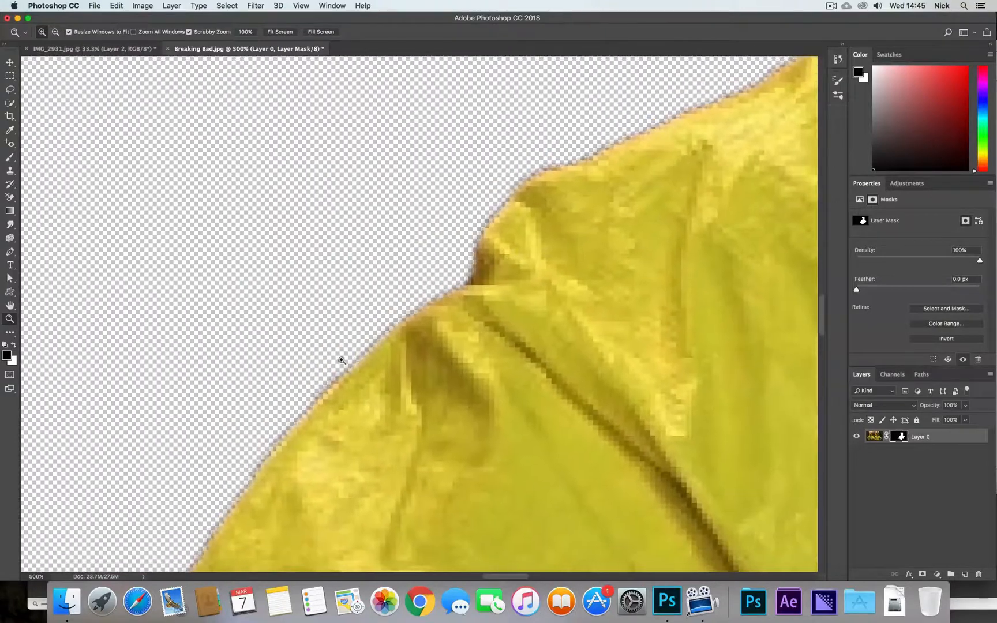
pyautogui.hscroll(7, 483, 265)
pyautogui.scroll(4, 483, 265)
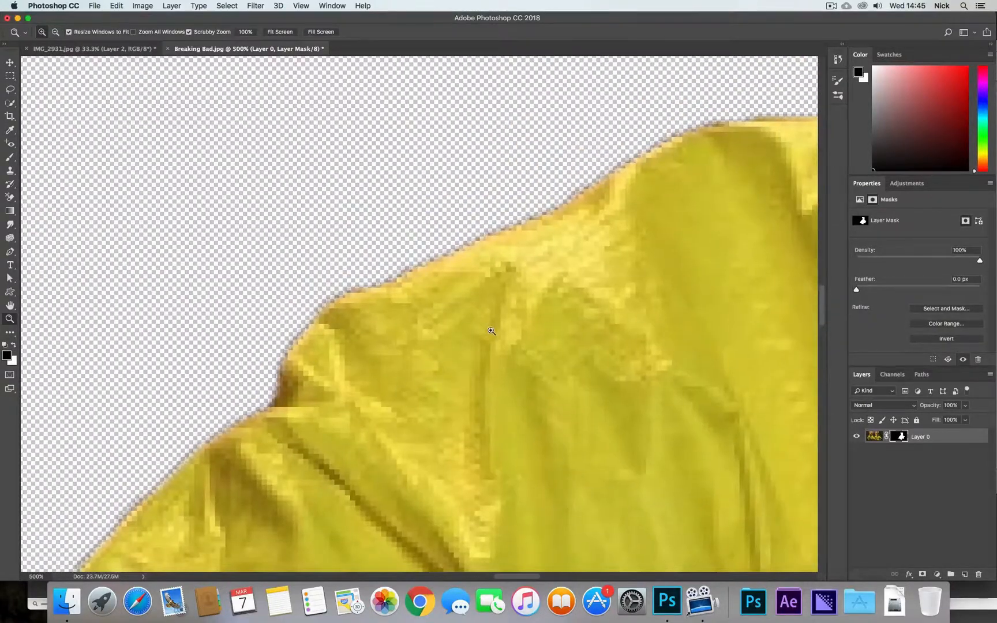
pyautogui.keyDown('alt'); pyautogui.click(497, 333); pyautogui.keyUp('alt')
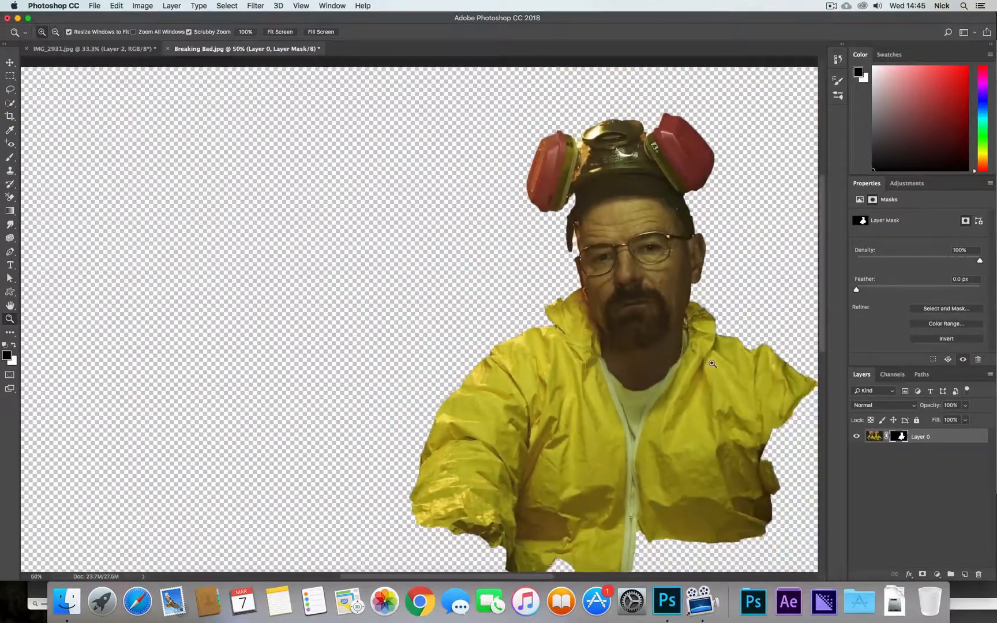
pyautogui.press('super+z')
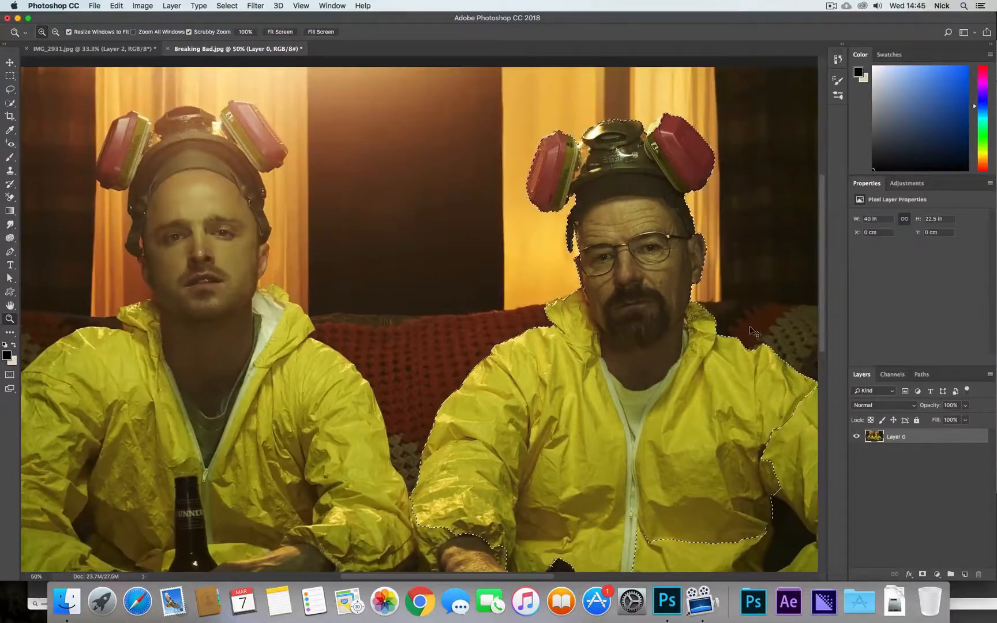
# Step: Deselect the man and trace a curved Pen tool path along the outer edge of his shoulder beside the red blanket
pyautogui.scroll(-3, 655, 371)
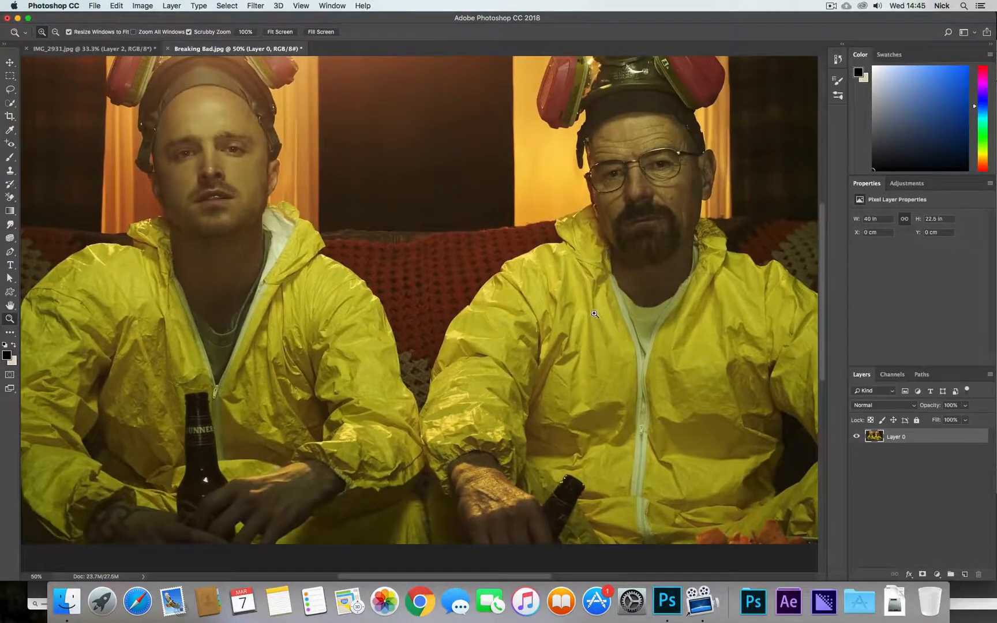
pyautogui.press('p')
pyautogui.press('z')
pyautogui.click(524, 245)
pyautogui.click(533, 256)
pyautogui.click(546, 267)
pyautogui.press('p')
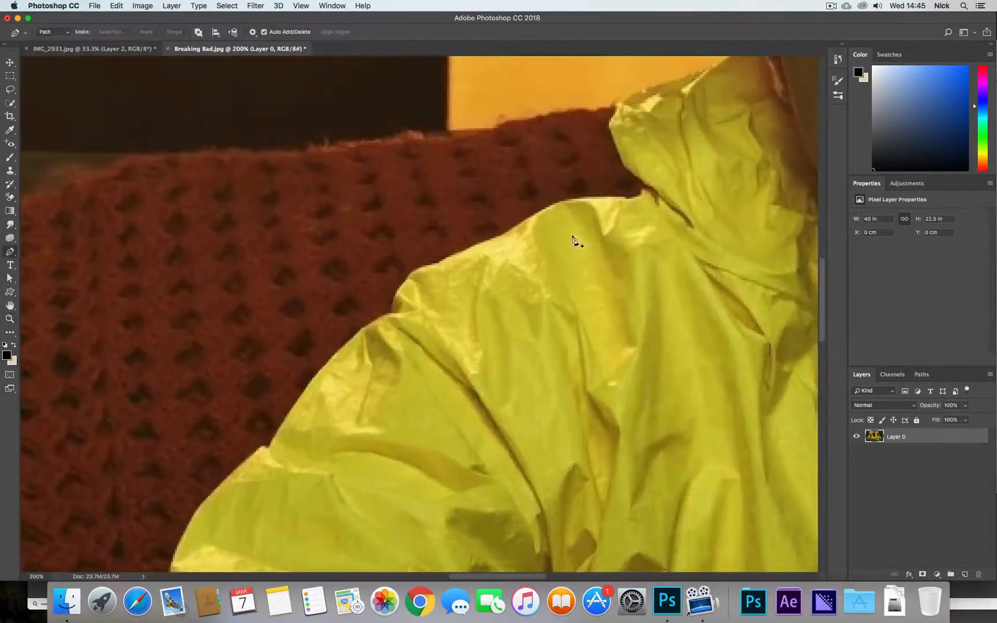
pyautogui.click(594, 197)
pyautogui.moveTo(521, 224); pyautogui.dragTo(466, 248)
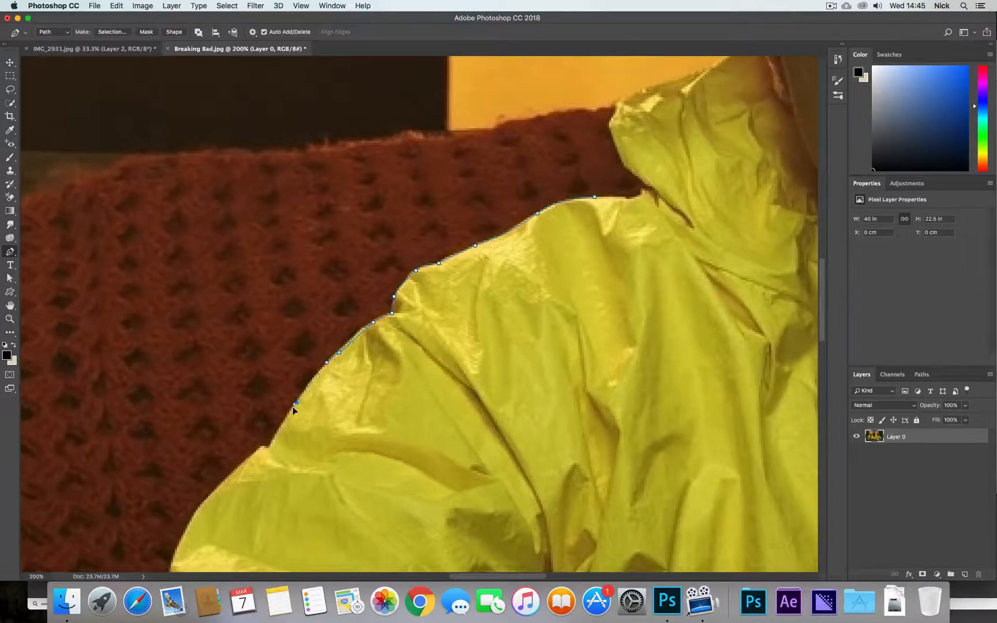
# Step: Continue the pen path down the upper sleeve and loop it back through the suit to the starting point at the shoulder
pyautogui.moveTo(297, 477); pyautogui.dragTo(456, 290)
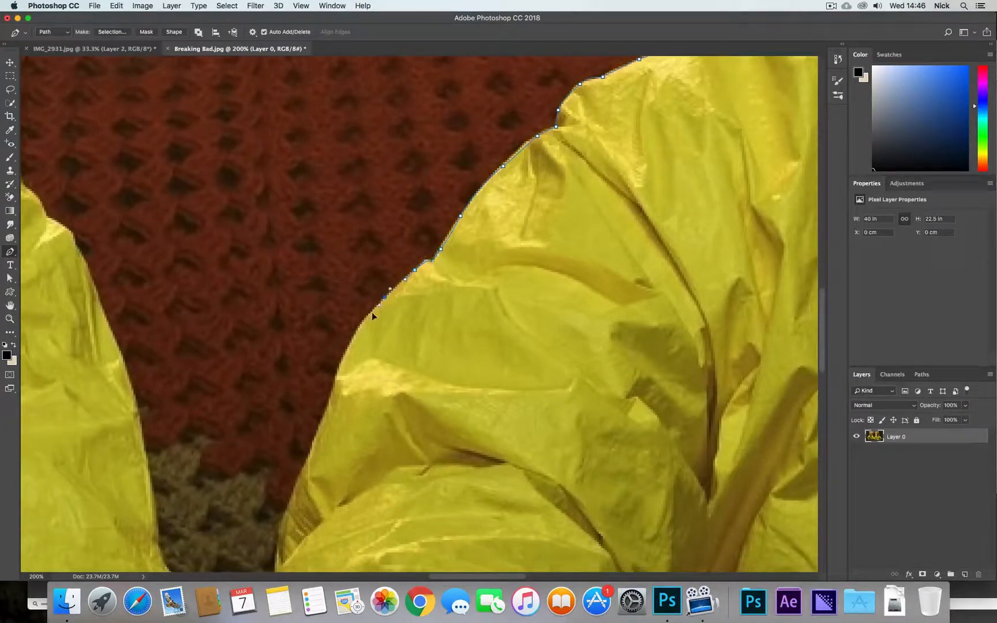
pyautogui.click(514, 377)
pyautogui.moveTo(572, 374); pyautogui.dragTo(597, 372)
pyautogui.moveTo(735, 413); pyautogui.dragTo(755, 366)
pyautogui.moveTo(701, 235); pyautogui.dragTo(498, 224)
pyautogui.moveTo(616, 340); pyautogui.dragTo(708, 314)
pyautogui.moveTo(721, 263); pyautogui.dragTo(743, 178)
pyautogui.moveTo(744, 137); pyautogui.dragTo(736, 123)
pyautogui.moveTo(623, 212); pyautogui.dragTo(485, 398)
pyautogui.moveTo(613, 255); pyautogui.dragTo(585, 223)
pyautogui.moveTo(514, 210); pyautogui.dragTo(496, 207)
pyautogui.moveTo(474, 200); pyautogui.dragTo(457, 193)
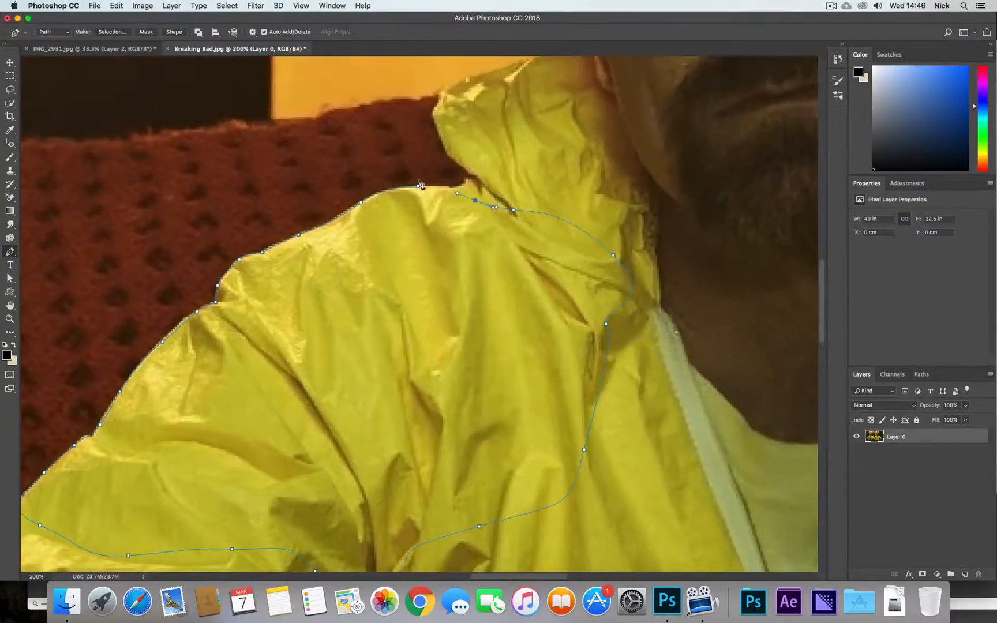
# Step: Turn the closed path into a new anti-aliased selection with a feather radius of 0 pixels
pyautogui.rightClick(493, 231)
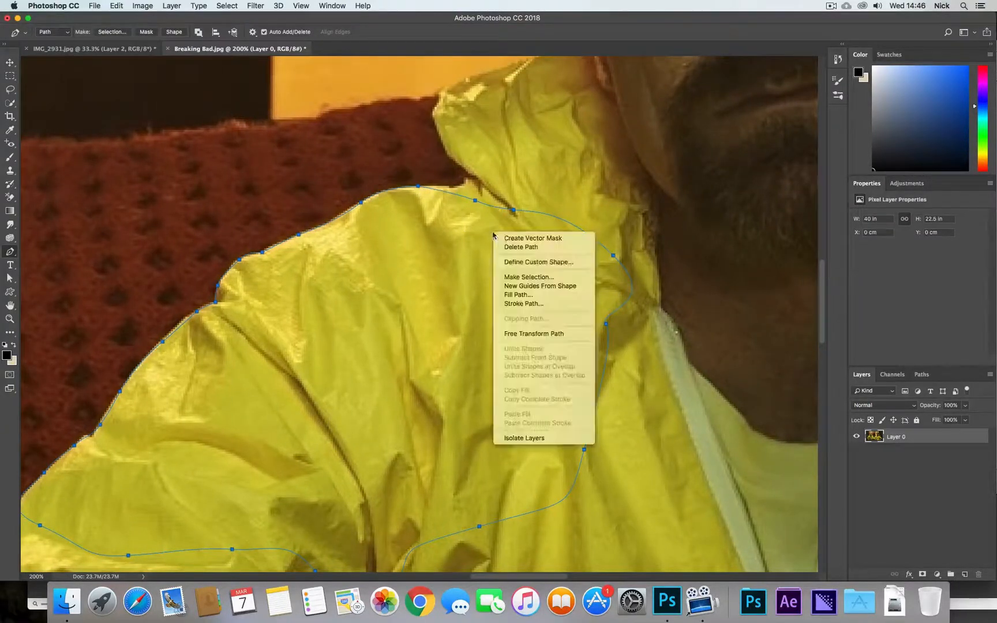
pyautogui.click(558, 278)
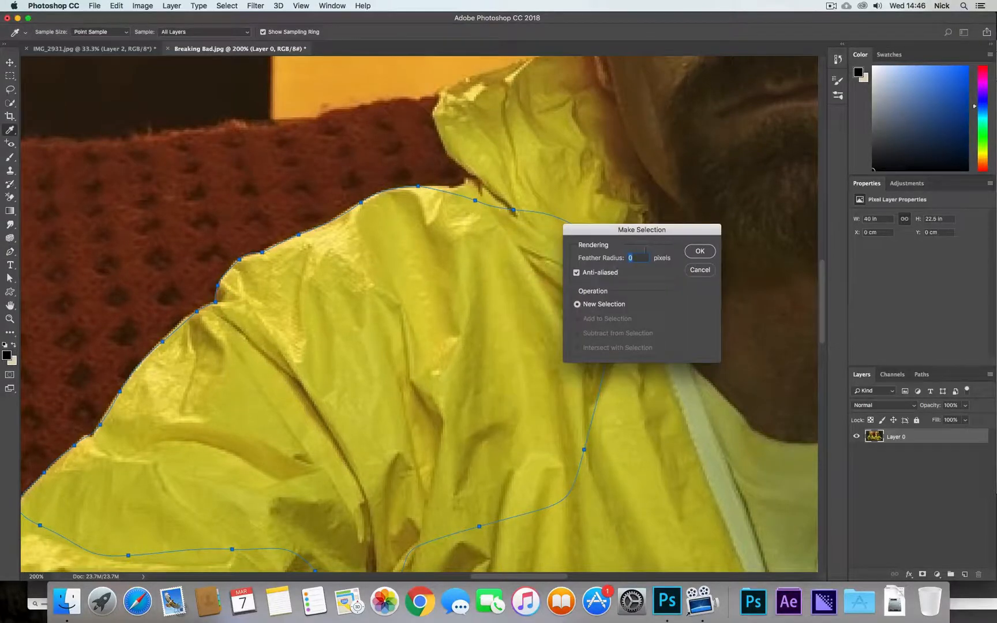
pyautogui.click(699, 253)
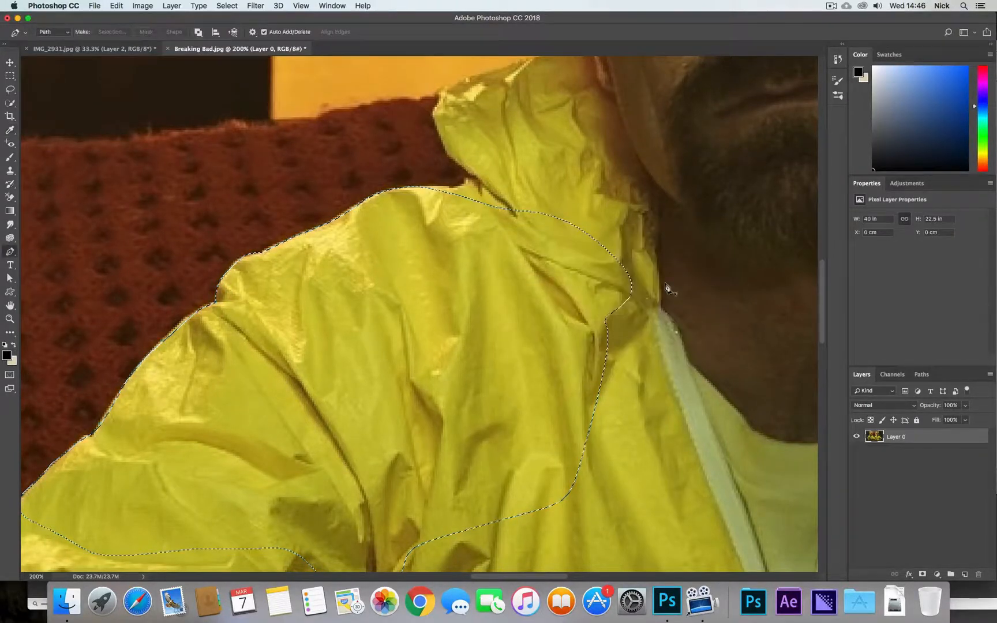
# Step: Try a layer mask on Layer 0 from the shoulder selection, undo it and deselect
pyautogui.press('z')
pyautogui.keyDown('alt'); pyautogui.click(564, 350); pyautogui.keyUp('alt')
pyautogui.keyDown('alt'); pyautogui.click(579, 361); pyautogui.keyUp('alt')
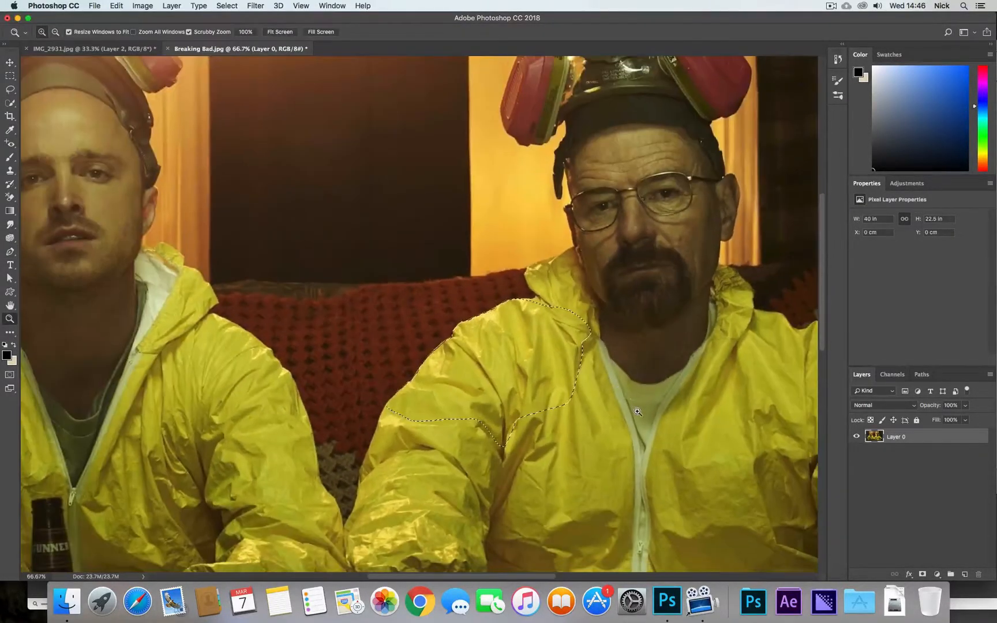
pyautogui.moveTo(630, 397); pyautogui.dragTo(628, 255)
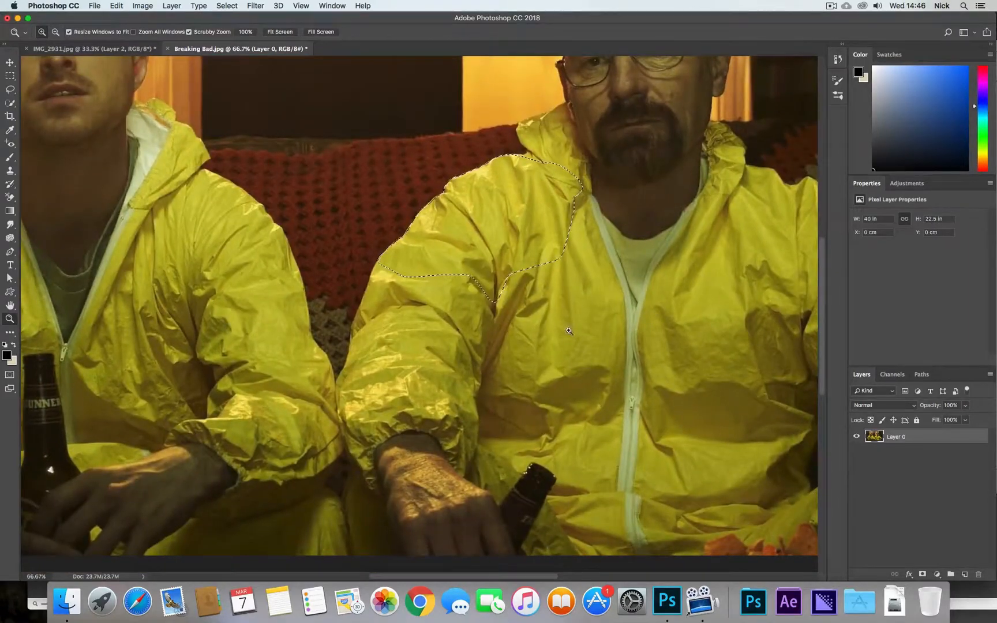
pyautogui.click(922, 574)
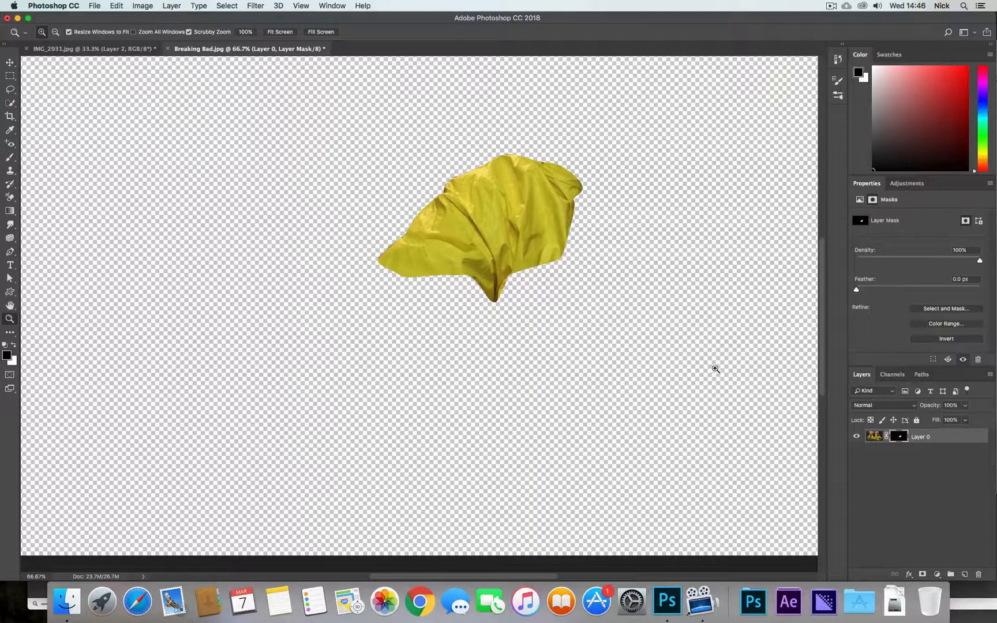
pyautogui.press('super+z')
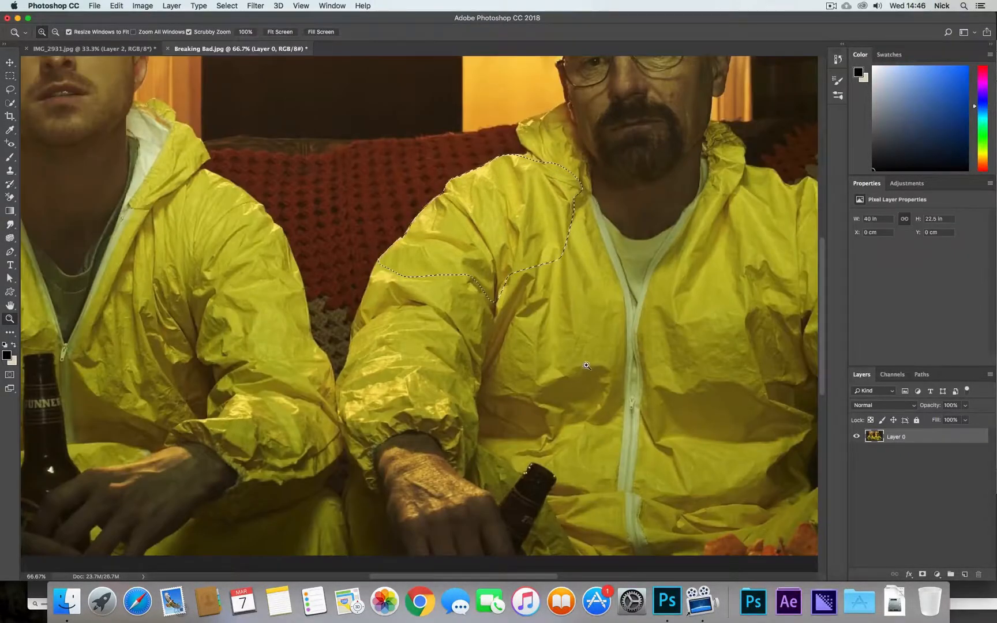
pyautogui.press('super+d')
pyautogui.click(500, 249)
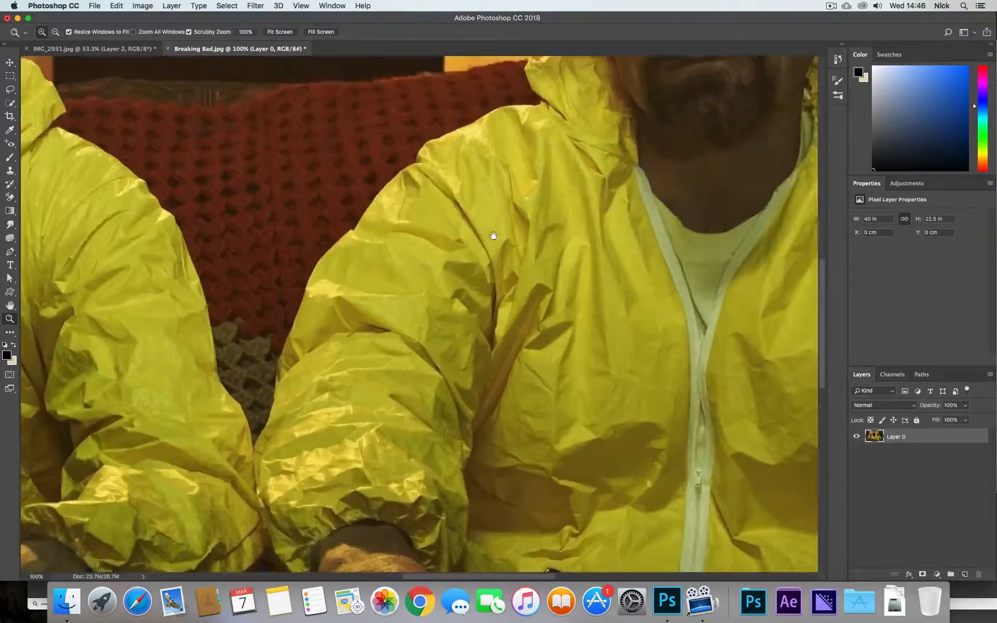
# Step: Add a layer mask to Layer 0 and ready a round brush with 80% hardness over the red blanket
pyautogui.moveTo(493, 236); pyautogui.dragTo(630, 303)
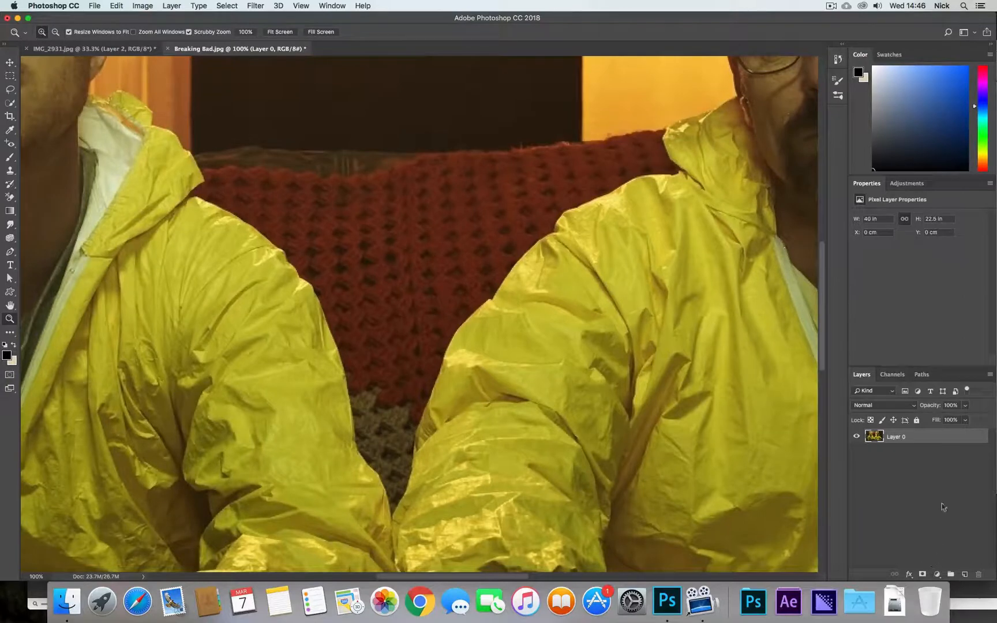
pyautogui.click(922, 574)
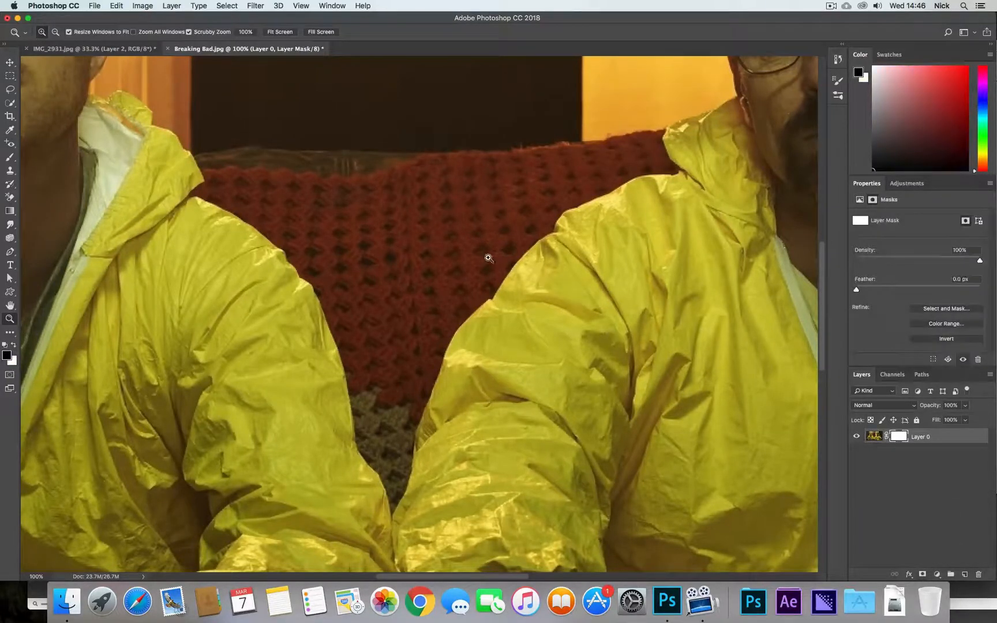
pyautogui.press('b')
pyautogui.press('Tab')
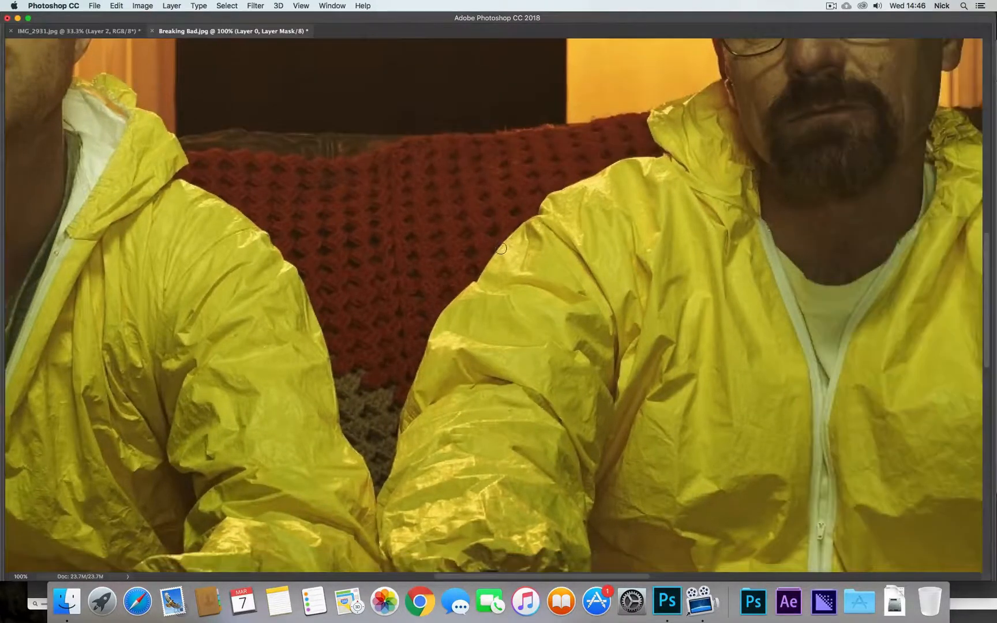
pyautogui.rightClick(480, 222)
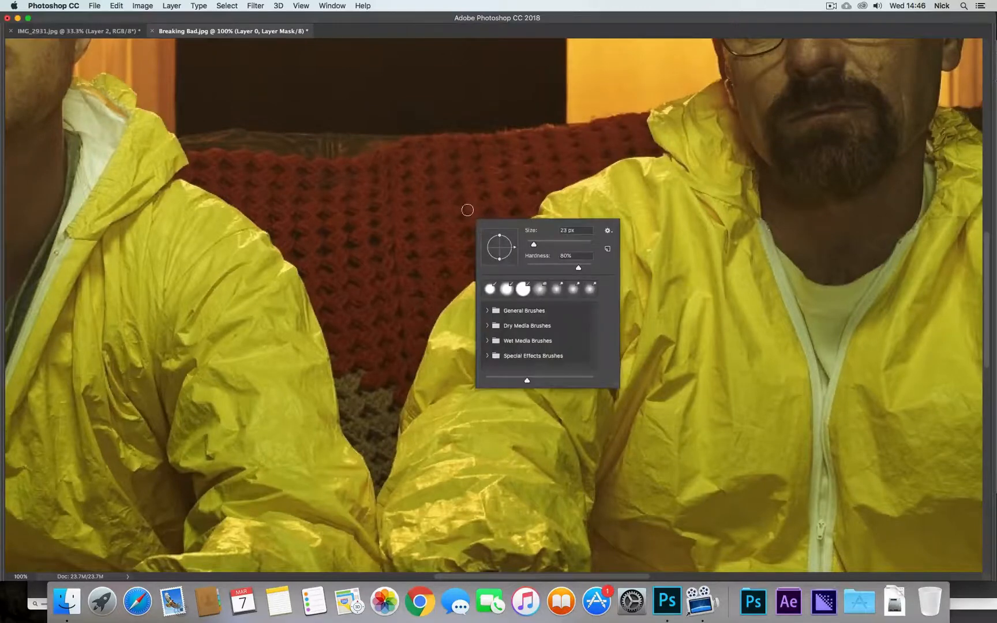
pyautogui.rightClick(486, 195)
pyautogui.moveTo(430, 238)
pyautogui.mouseDown()
pyautogui.moveTo(465, 227)
pyautogui.moveTo(468, 235)
pyautogui.moveTo(478, 210)
pyautogui.moveTo(461, 207)
pyautogui.mouseUp()
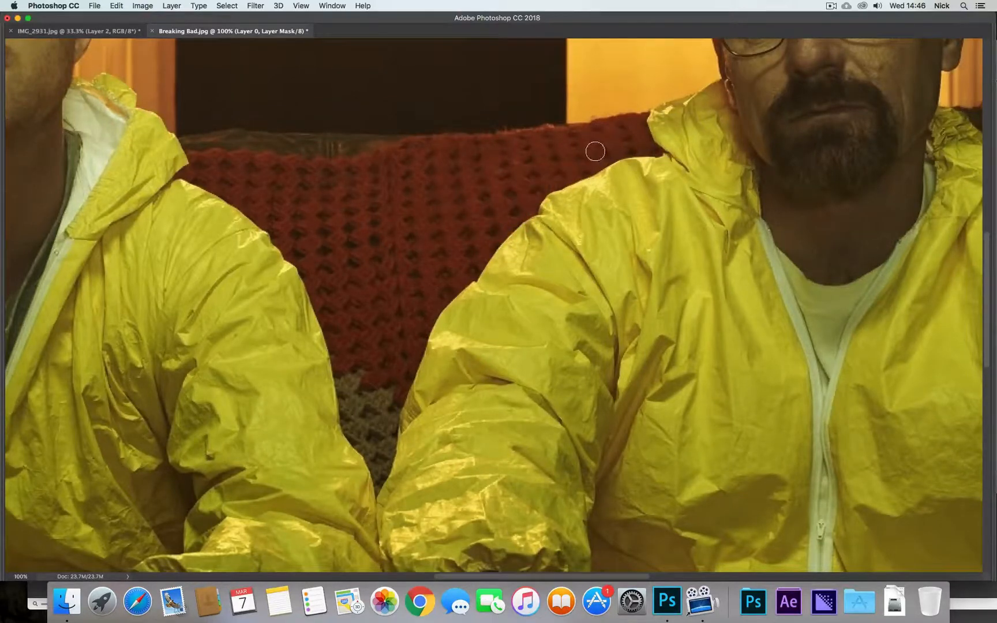
# Step: Paint black on the mask to hide the red blanket along the top of the bearded man's shoulder
pyautogui.moveTo(594, 149)
pyautogui.mouseDown()
pyautogui.moveTo(551, 162)
pyautogui.moveTo(593, 126)
pyautogui.moveTo(580, 113)
pyautogui.moveTo(620, 124)
pyautogui.moveTo(617, 138)
pyautogui.moveTo(580, 169)
pyautogui.moveTo(588, 170)
pyautogui.moveTo(545, 185)
pyautogui.moveTo(515, 216)
pyautogui.mouseUp()
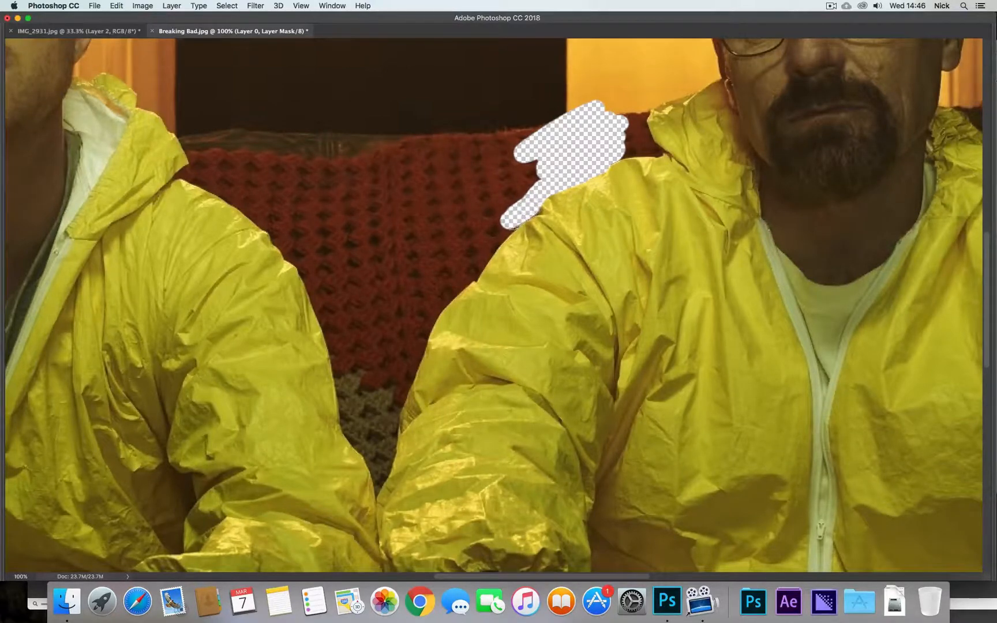
pyautogui.click(524, 224)
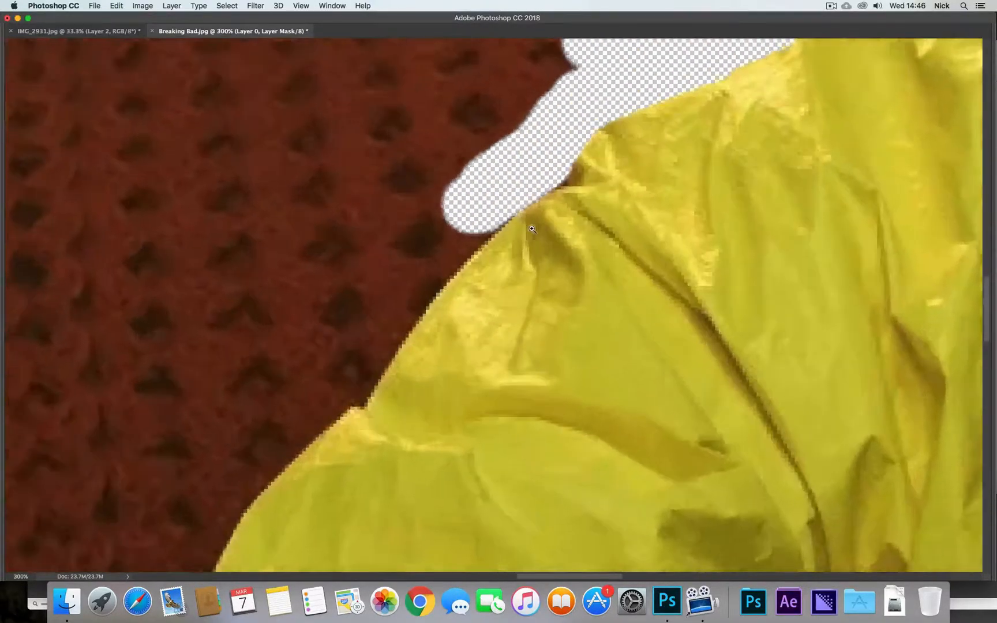
pyautogui.press('b')
pyautogui.moveTo(456, 177)
pyautogui.mouseDown()
pyautogui.moveTo(380, 231)
pyautogui.moveTo(396, 224)
pyautogui.moveTo(381, 249)
pyautogui.moveTo(472, 185)
pyautogui.moveTo(344, 333)
pyautogui.moveTo(375, 281)
pyautogui.moveTo(309, 396)
pyautogui.moveTo(324, 313)
pyautogui.moveTo(287, 322)
pyautogui.moveTo(370, 184)
pyautogui.moveTo(437, 139)
pyautogui.moveTo(402, 176)
pyautogui.mouseUp()
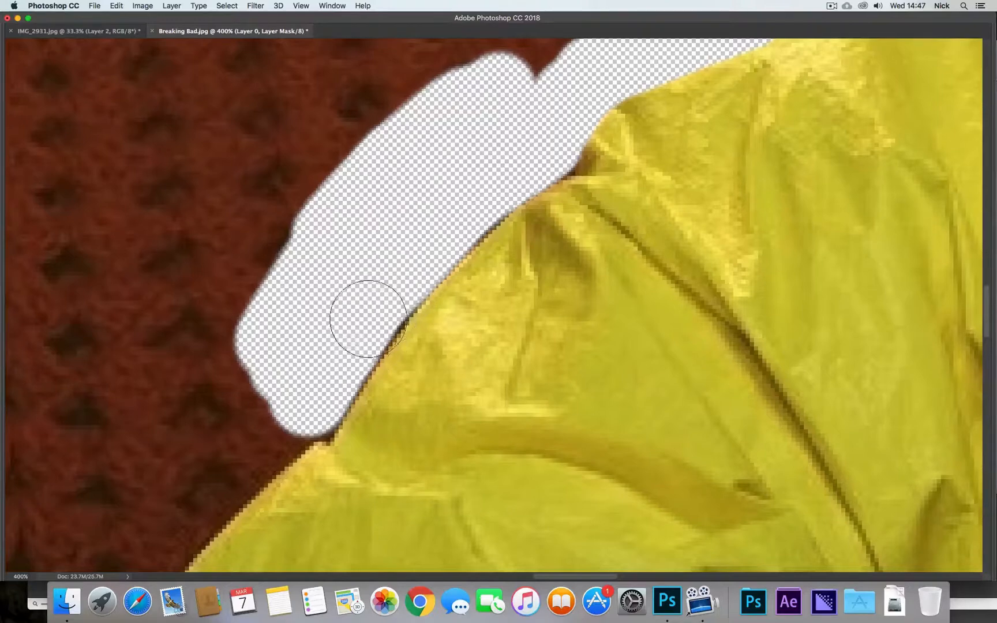
pyautogui.moveTo(714, 152); pyautogui.dragTo(565, 306)
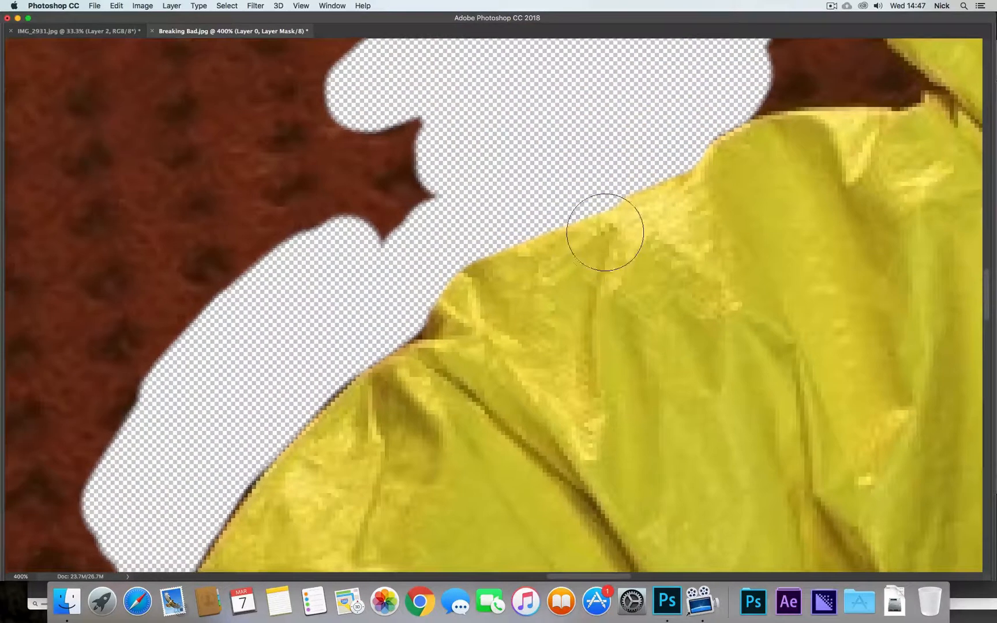
pyautogui.moveTo(433, 439); pyautogui.dragTo(589, 248)
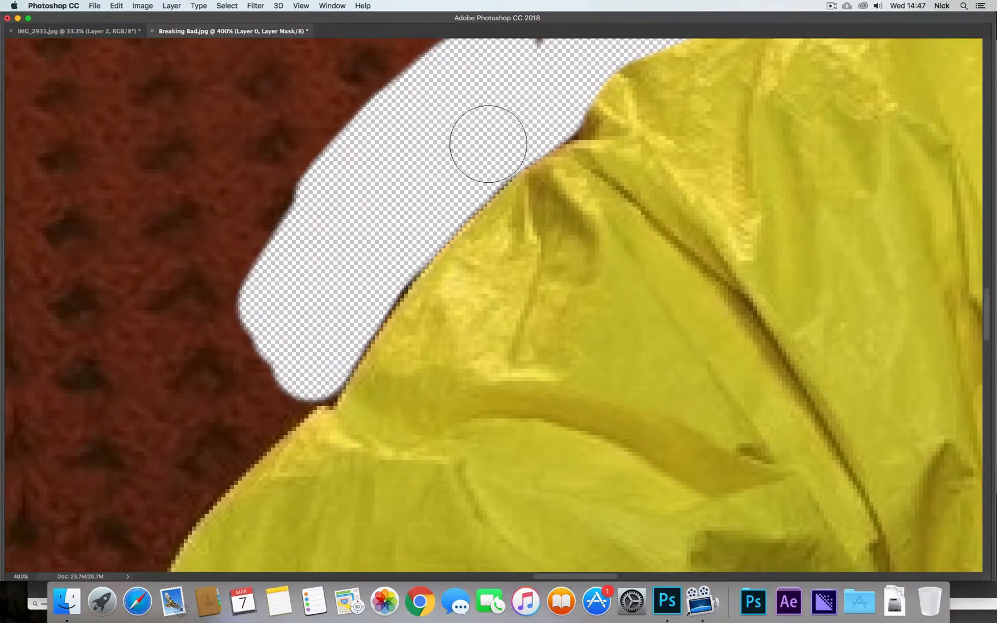
# Step: Continue masking out the blanket down the outer edge of the bearded man's upper sleeve
pyautogui.moveTo(468, 176)
pyautogui.mouseDown()
pyautogui.moveTo(327, 340)
pyautogui.moveTo(340, 369)
pyautogui.mouseUp()
pyautogui.moveTo(504, 253)
pyautogui.mouseDown()
pyautogui.moveTo(551, 157)
pyautogui.moveTo(542, 98)
pyautogui.mouseUp()
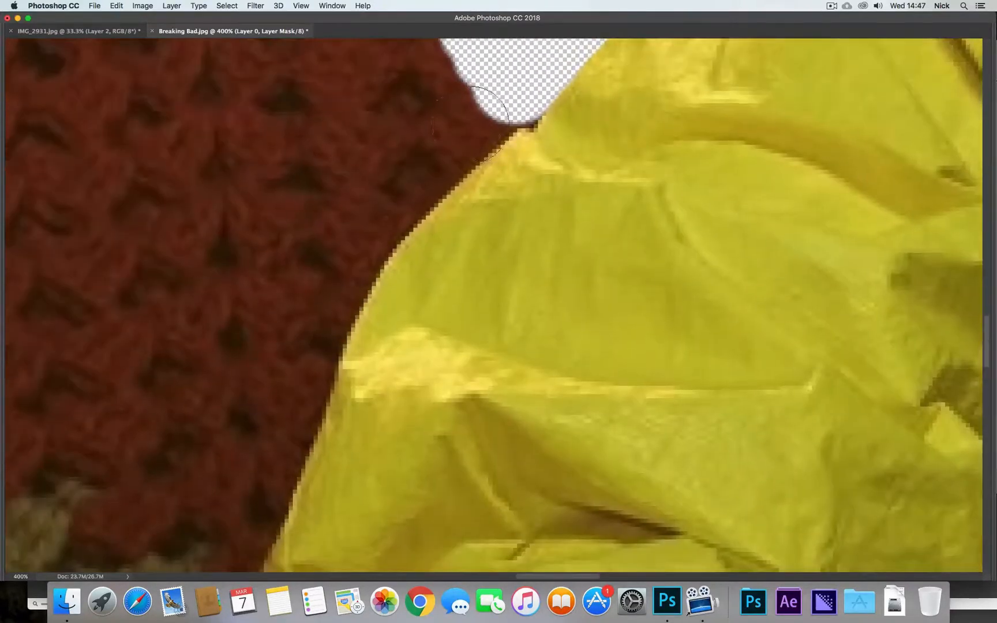
pyautogui.moveTo(400, 199); pyautogui.dragTo(427, 323)
pyautogui.moveTo(460, 171)
pyautogui.mouseDown()
pyautogui.moveTo(370, 295)
pyautogui.moveTo(506, 218)
pyautogui.moveTo(519, 224)
pyautogui.moveTo(416, 323)
pyautogui.moveTo(345, 420)
pyautogui.moveTo(275, 441)
pyautogui.moveTo(252, 399)
pyautogui.mouseUp()
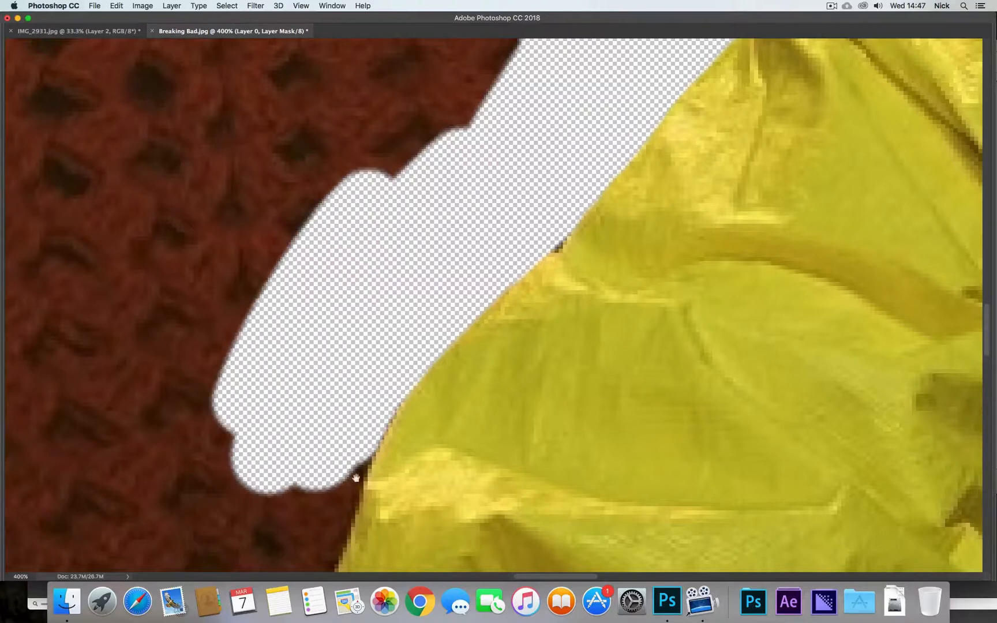
pyautogui.moveTo(352, 468)
pyautogui.mouseDown()
pyautogui.moveTo(426, 196)
pyautogui.moveTo(420, 176)
pyautogui.mouseUp()
pyautogui.moveTo(398, 127)
pyautogui.mouseDown()
pyautogui.moveTo(374, 295)
pyautogui.moveTo(371, 278)
pyautogui.moveTo(306, 434)
pyautogui.moveTo(386, 220)
pyautogui.moveTo(367, 146)
pyautogui.moveTo(364, 173)
pyautogui.moveTo(373, 147)
pyautogui.moveTo(396, 134)
pyautogui.moveTo(383, 160)
pyautogui.moveTo(376, 152)
pyautogui.moveTo(340, 339)
pyautogui.moveTo(340, 324)
pyautogui.moveTo(455, 206)
pyautogui.moveTo(416, 215)
pyautogui.moveTo(429, 178)
pyautogui.moveTo(385, 220)
pyautogui.moveTo(374, 193)
pyautogui.moveTo(376, 247)
pyautogui.moveTo(395, 267)
pyautogui.moveTo(323, 121)
pyautogui.moveTo(304, 124)
pyautogui.moveTo(354, 187)
pyautogui.mouseUp()
# Step: Mask out the blanket in the narrow gap between the two men's yellow sleeves
pyautogui.rightClick(443, 189)
pyautogui.click(551, 89)
pyautogui.rightClick(333, 156)
pyautogui.moveTo(315, 123)
pyautogui.mouseDown()
pyautogui.moveTo(310, 110)
pyautogui.moveTo(456, 307)
pyautogui.mouseUp()
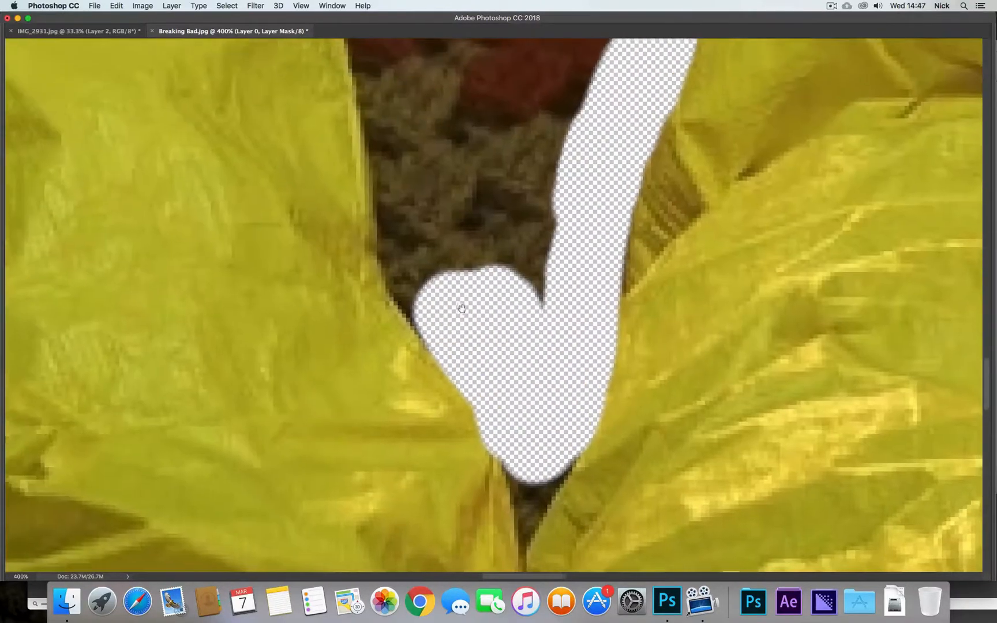
pyautogui.moveTo(438, 244)
pyautogui.mouseDown()
pyautogui.moveTo(416, 218)
pyautogui.moveTo(435, 294)
pyautogui.moveTo(407, 329)
pyautogui.moveTo(407, 98)
pyautogui.moveTo(424, 280)
pyautogui.moveTo(473, 173)
pyautogui.moveTo(537, 230)
pyautogui.mouseUp()
pyautogui.moveTo(488, 161); pyautogui.dragTo(527, 287)
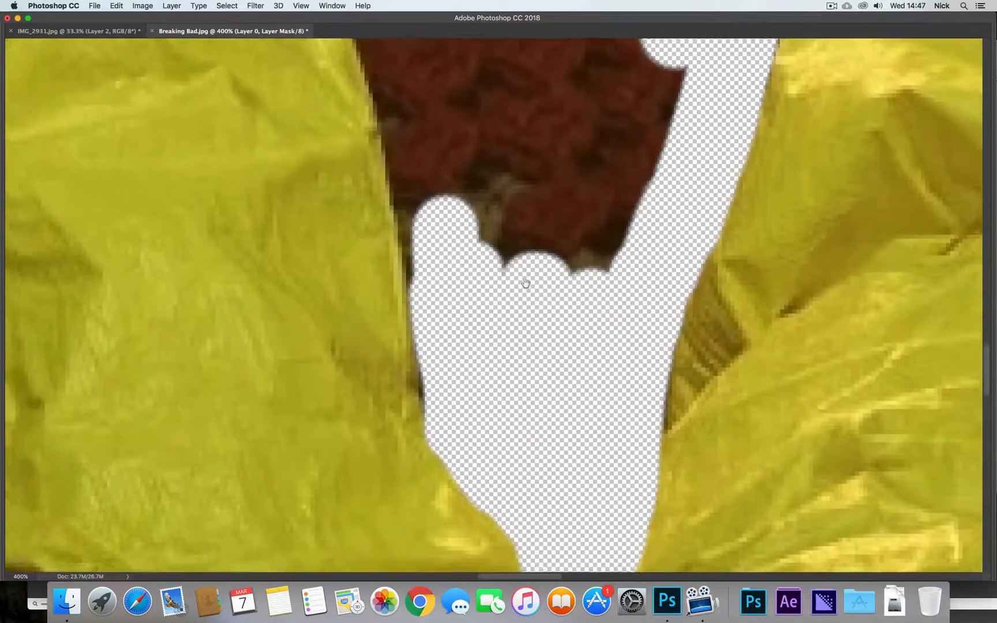
# Step: Review the masked strip within the whole image and undo the last brush stroke
pyautogui.keyDown('alt'); pyautogui.click(540, 232); pyautogui.keyUp('alt')
pyautogui.keyDown('alt'); pyautogui.click(546, 237); pyautogui.keyUp('alt')
pyautogui.keyDown('alt'); pyautogui.click(557, 245); pyautogui.keyUp('alt')
pyautogui.keyDown('alt'); pyautogui.click(565, 250); pyautogui.keyUp('alt')
pyautogui.keyDown('alt'); pyautogui.click(577, 253); pyautogui.keyUp('alt')
pyautogui.keyDown('alt'); pyautogui.click(632, 232); pyautogui.keyUp('alt')
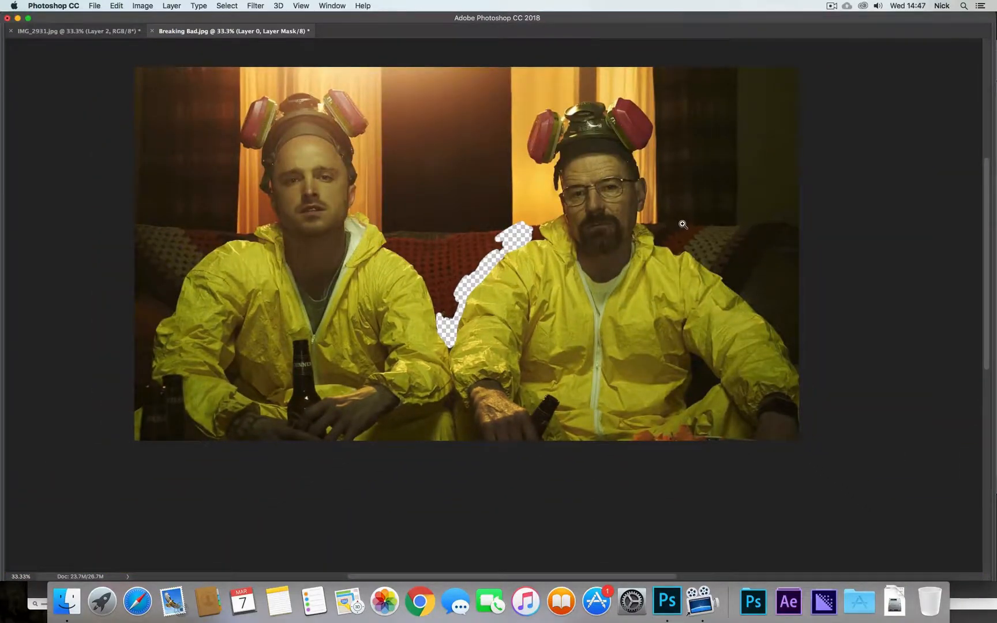
pyautogui.press('super+z')
# Step: Toggle the interface panels hidden and shown, finishing with them displayed
pyautogui.press('Tab')
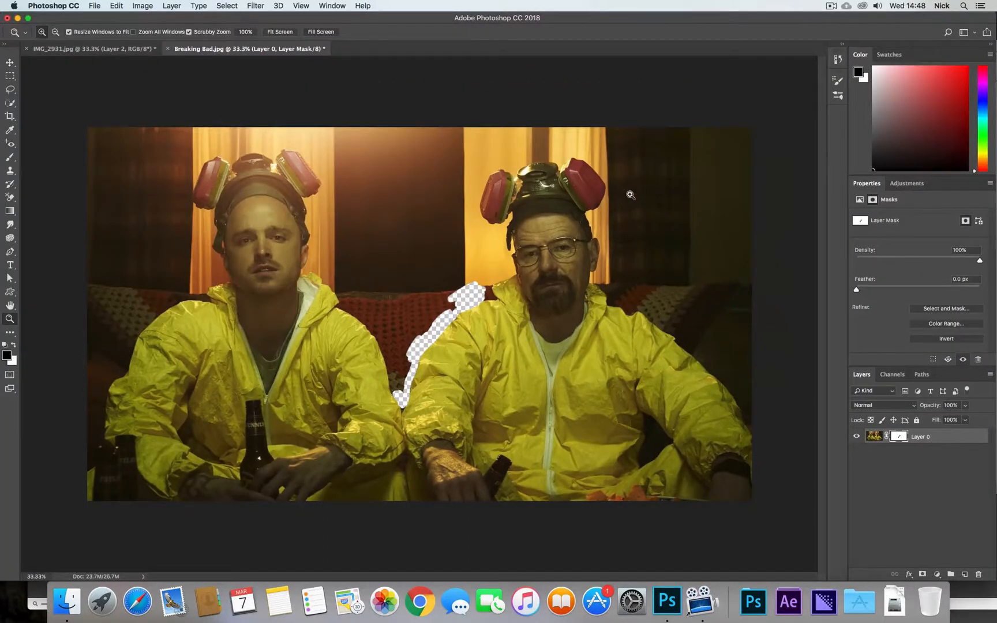
pyautogui.press('Tab')
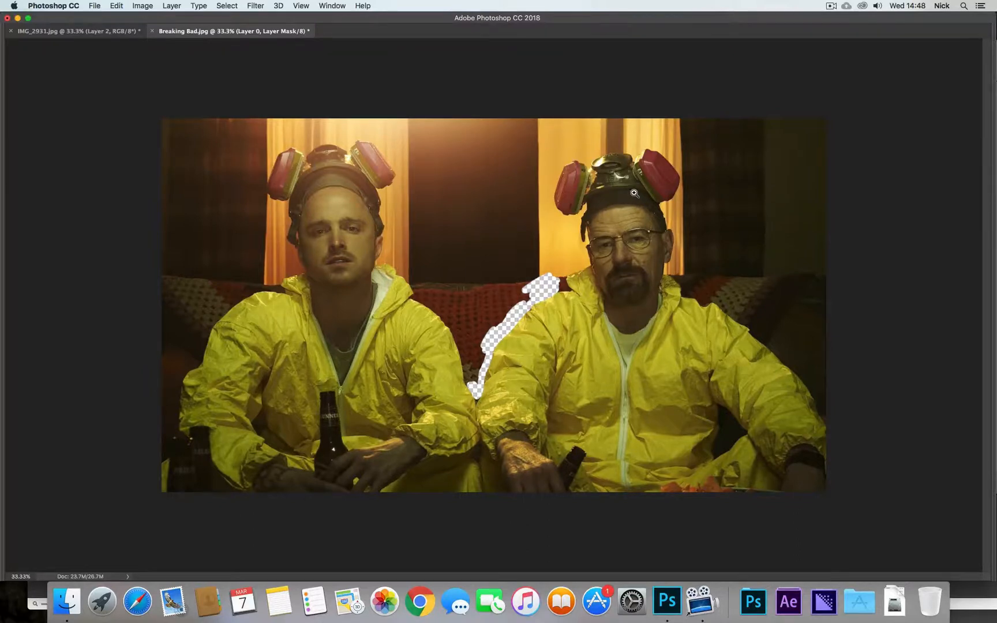
pyautogui.press('Tab')
pyautogui.press('Tab')
pyautogui.press('Tab')
pyautogui.press('Tab')
pyautogui.press('Tab')
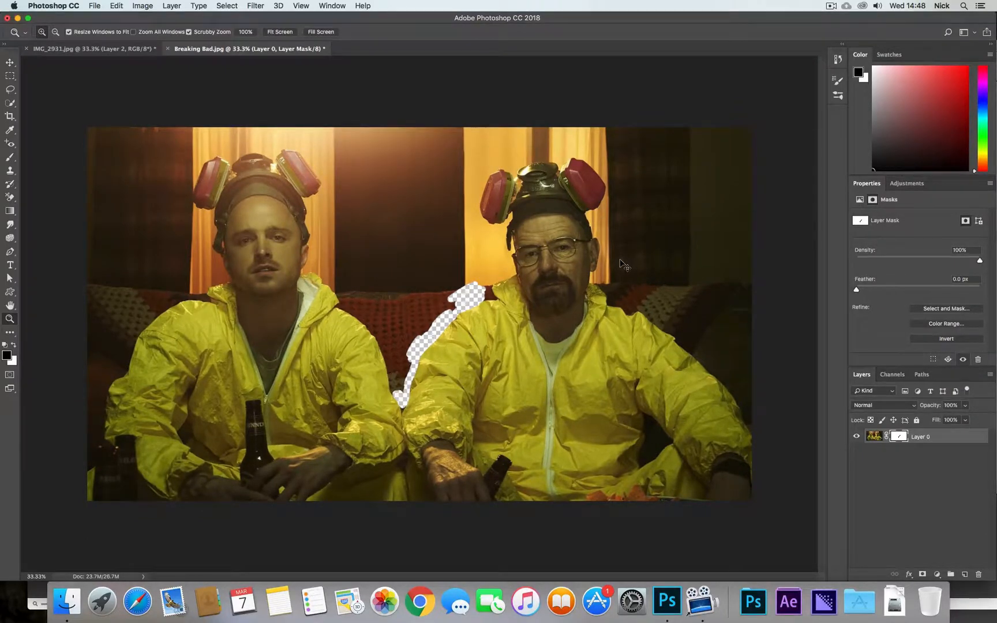
# Step: Step back through all the brush strokes until the layer mask is gone from Layer 0
pyautogui.press('super+alt+z')
pyautogui.press('super+alt+z')
pyautogui.press('super+alt+z')
pyautogui.press('super+alt+z')
pyautogui.press('super+alt+z')
pyautogui.press('super+alt+z')
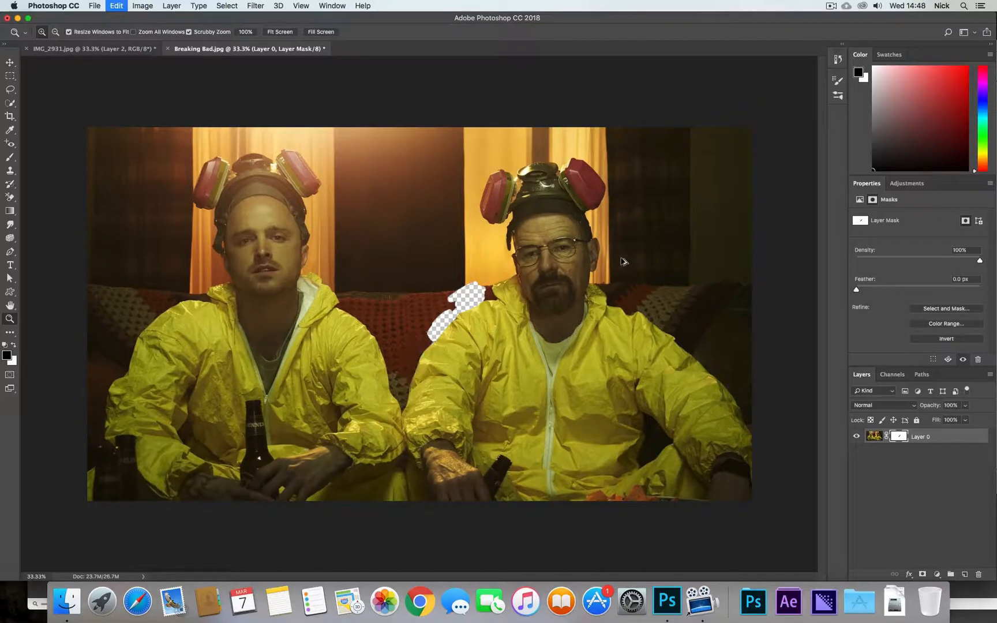
pyautogui.press('super+alt+z')
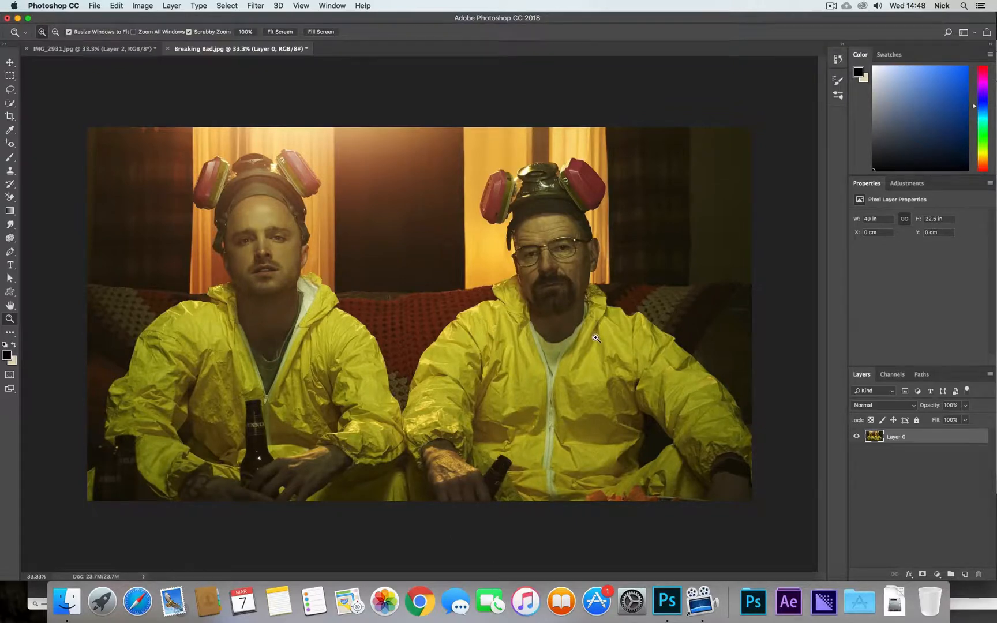
# Step: Add a new white layer mask to Layer 0
pyautogui.click(479, 299)
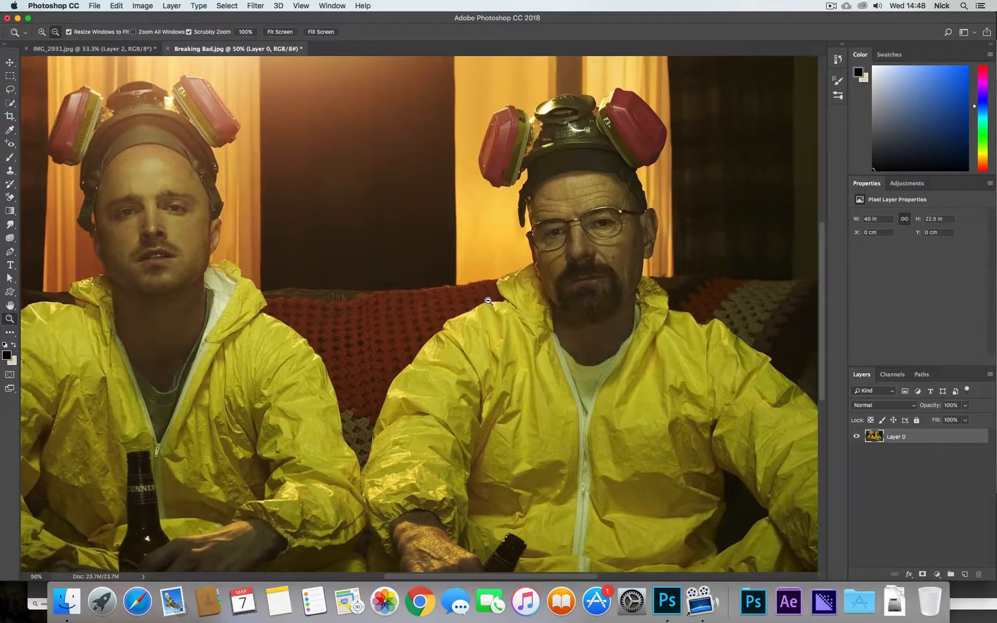
pyautogui.keyDown('alt'); pyautogui.click(491, 300); pyautogui.keyUp('alt')
pyautogui.moveTo(413, 370); pyautogui.dragTo(470, 360)
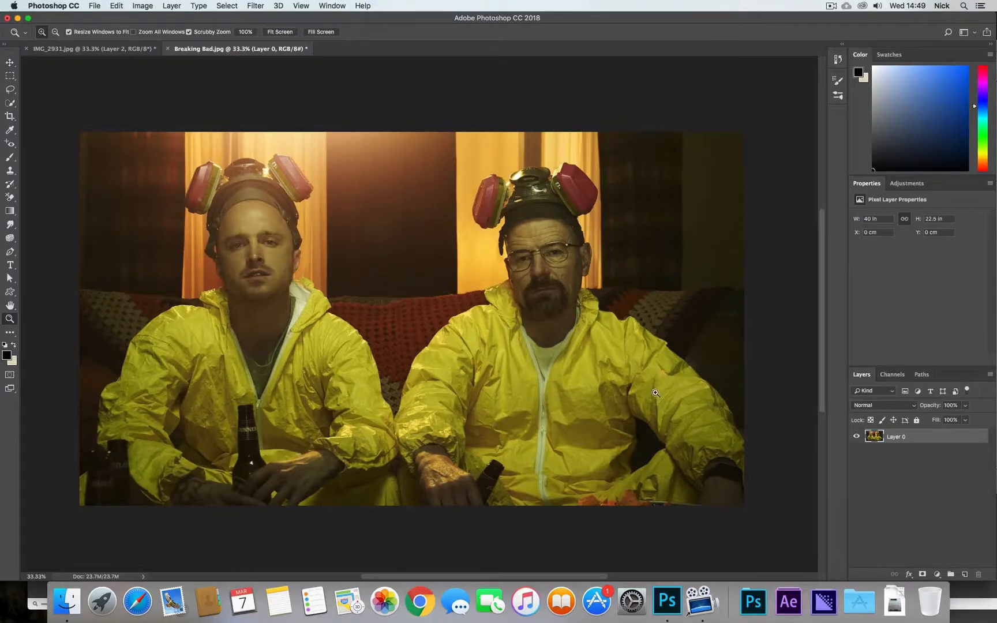
pyautogui.click(922, 574)
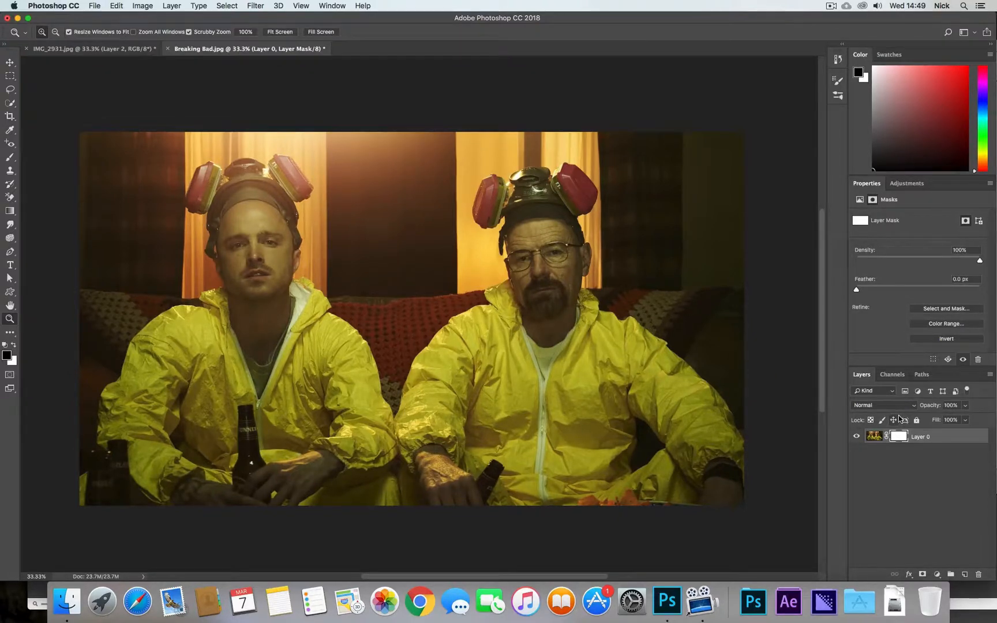
# Step: Invert the mask to black and roughly reveal the man with glasses using a 373 px white brush
pyautogui.press('super+i')
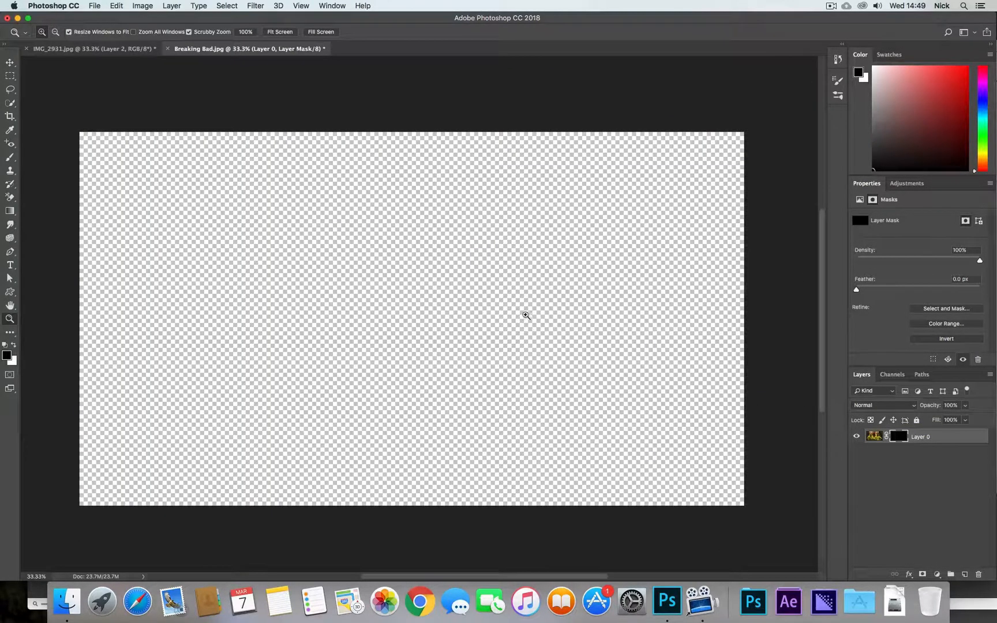
pyautogui.press('b')
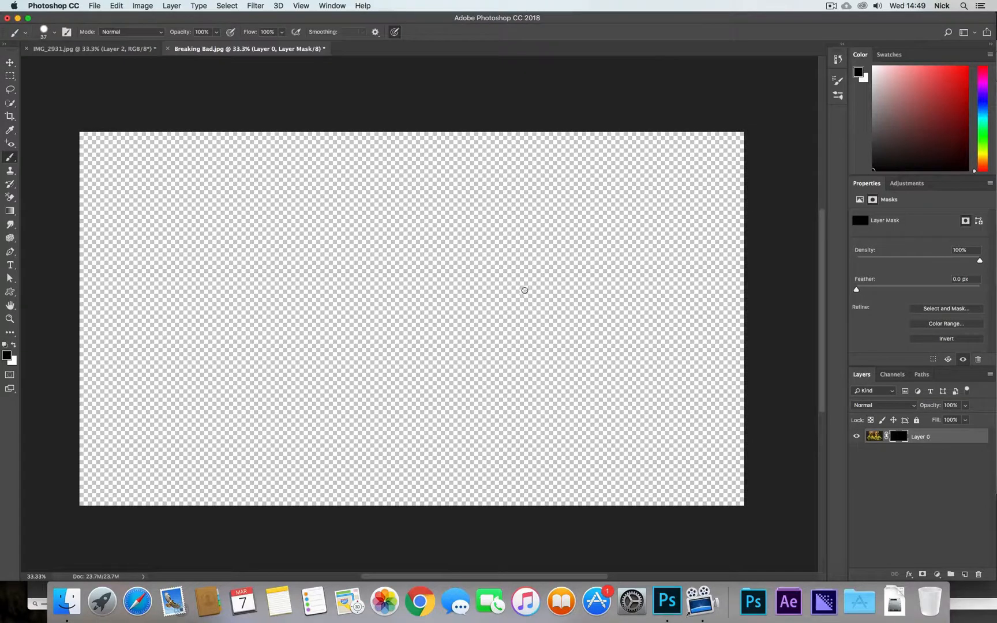
pyautogui.moveTo(525, 289)
pyautogui.mouseDown()
pyautogui.moveTo(568, 287)
pyautogui.moveTo(570, 273)
pyautogui.mouseUp()
pyautogui.press('x')
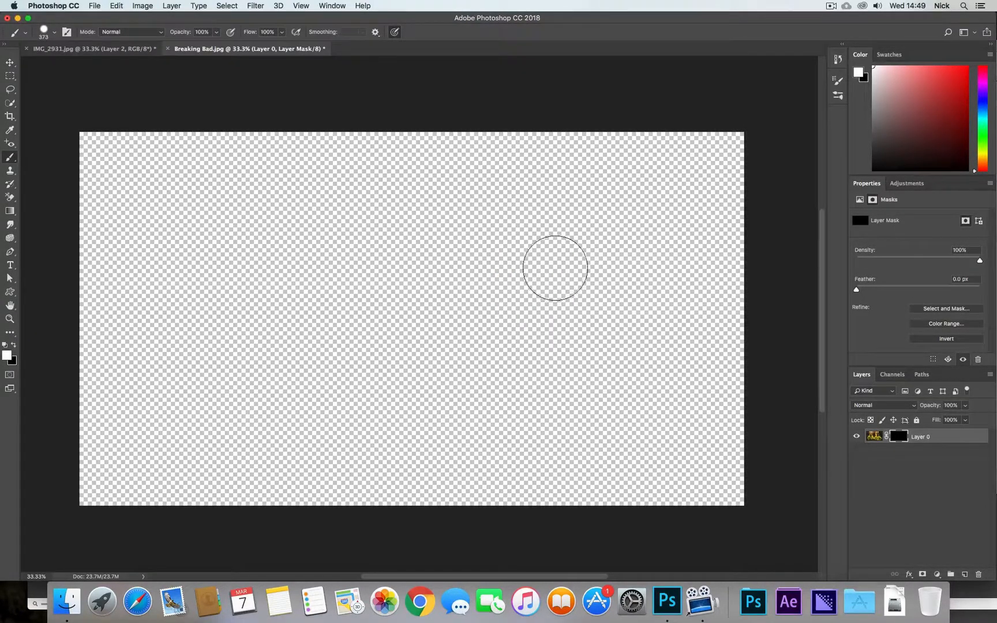
pyautogui.moveTo(528, 269)
pyautogui.mouseDown()
pyautogui.moveTo(535, 289)
pyautogui.moveTo(561, 274)
pyautogui.moveTo(551, 240)
pyautogui.moveTo(534, 240)
pyautogui.moveTo(522, 272)
pyautogui.moveTo(546, 257)
pyautogui.moveTo(547, 194)
pyautogui.moveTo(562, 229)
pyautogui.moveTo(547, 350)
pyautogui.moveTo(509, 338)
pyautogui.moveTo(443, 405)
pyautogui.moveTo(490, 408)
pyautogui.moveTo(538, 388)
pyautogui.moveTo(558, 358)
pyautogui.moveTo(639, 372)
pyautogui.moveTo(630, 366)
pyautogui.moveTo(629, 407)
pyautogui.moveTo(584, 408)
pyautogui.moveTo(556, 454)
pyautogui.moveTo(603, 440)
pyautogui.moveTo(501, 441)
pyautogui.moveTo(571, 439)
pyautogui.moveTo(482, 423)
pyautogui.moveTo(574, 428)
pyautogui.moveTo(498, 444)
pyautogui.moveTo(452, 437)
pyautogui.moveTo(444, 471)
pyautogui.moveTo(461, 485)
pyautogui.moveTo(462, 472)
pyautogui.moveTo(571, 439)
pyautogui.moveTo(590, 474)
pyautogui.moveTo(656, 432)
pyautogui.moveTo(654, 378)
pyautogui.moveTo(592, 337)
pyautogui.moveTo(689, 359)
pyautogui.moveTo(718, 413)
pyautogui.mouseUp()
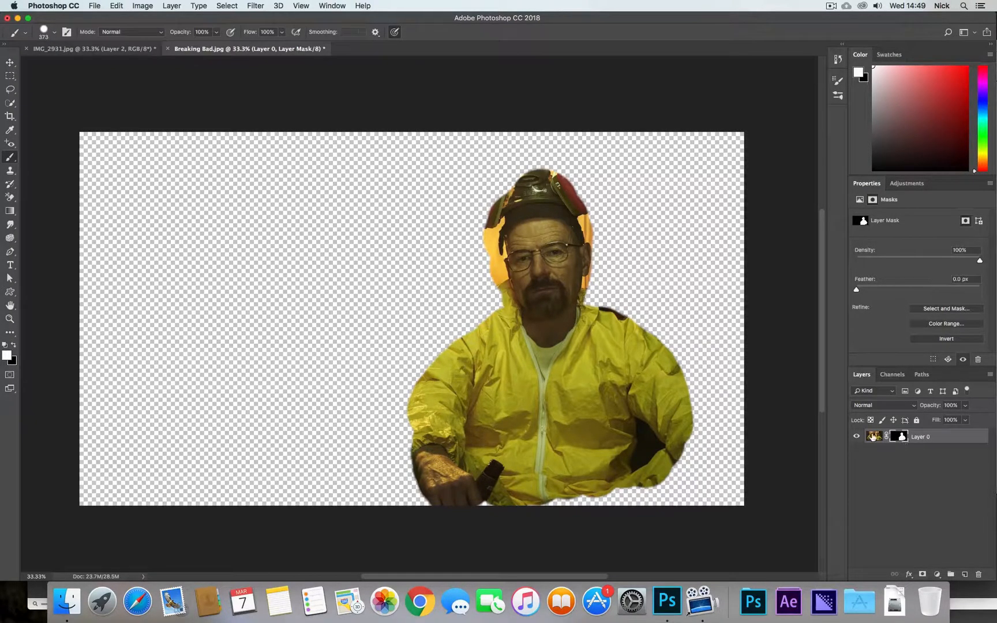
# Step: Move the revealed man with his linked mask across the canvas and back again
pyautogui.press('v')
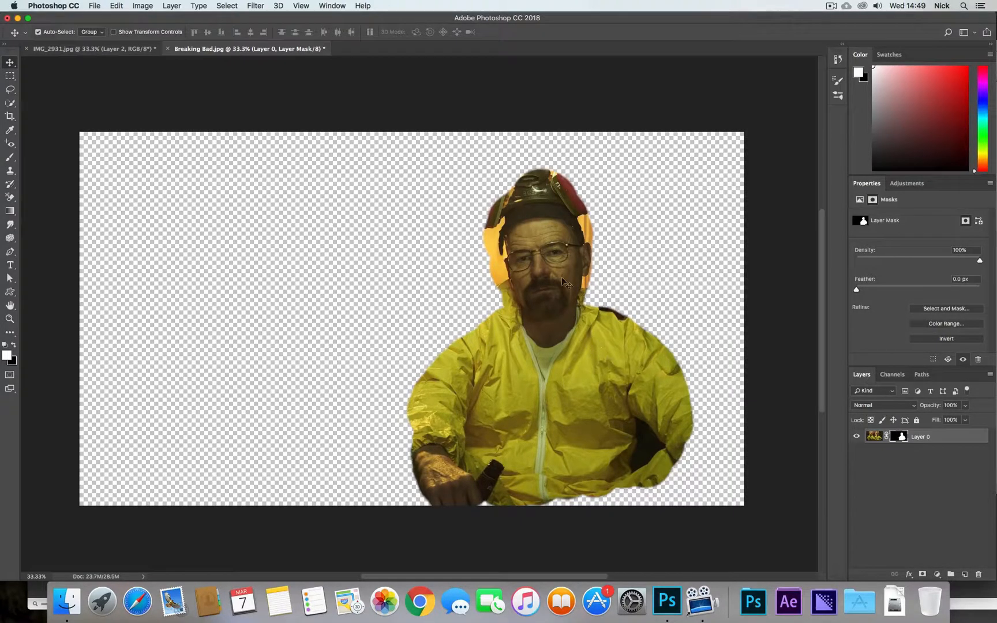
pyautogui.moveTo(600, 345); pyautogui.dragTo(338, 298)
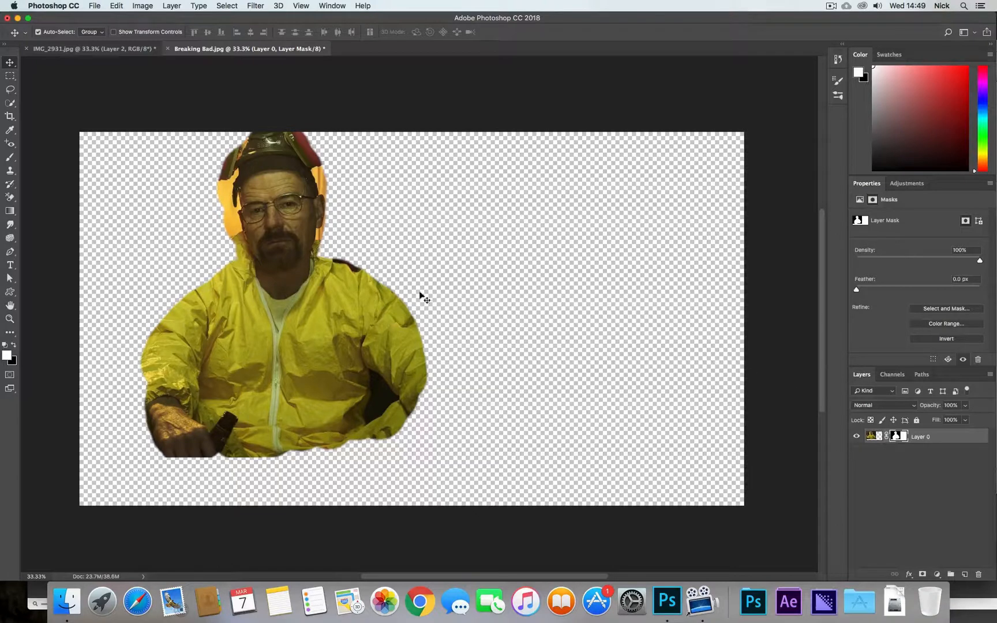
pyautogui.moveTo(278, 294); pyautogui.dragTo(266, 331)
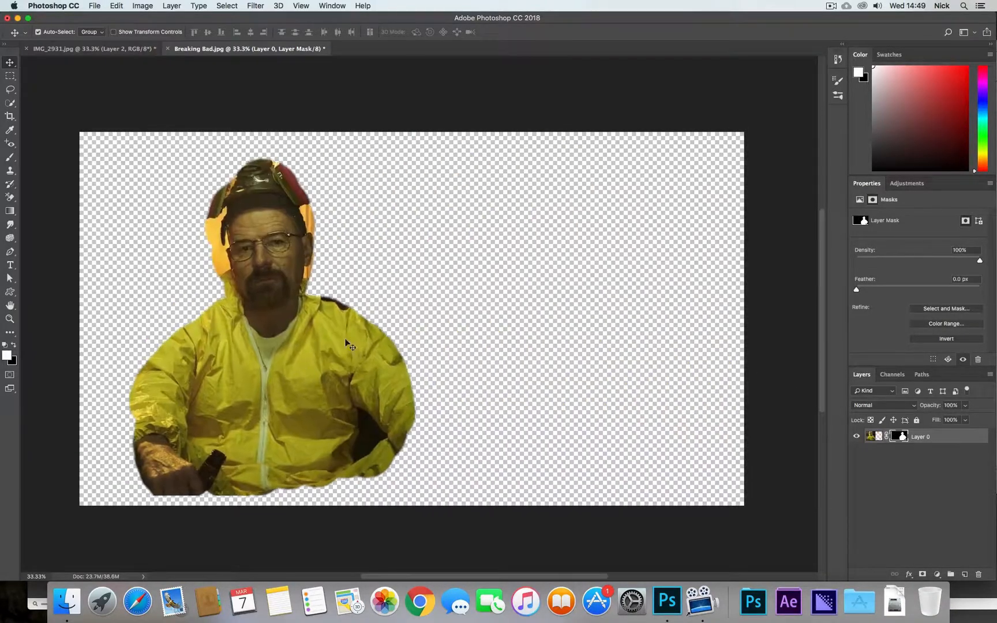
pyautogui.moveTo(348, 345); pyautogui.dragTo(565, 403)
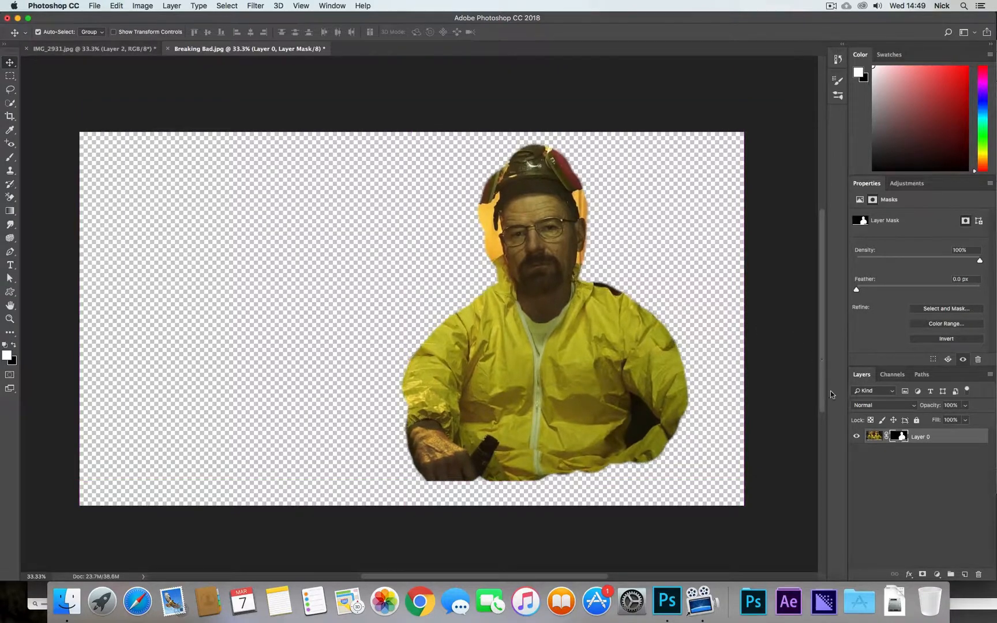
# Step: Unlink the mask from Layer 0 and shift the image and the mask independently of each other
pyautogui.click(887, 437)
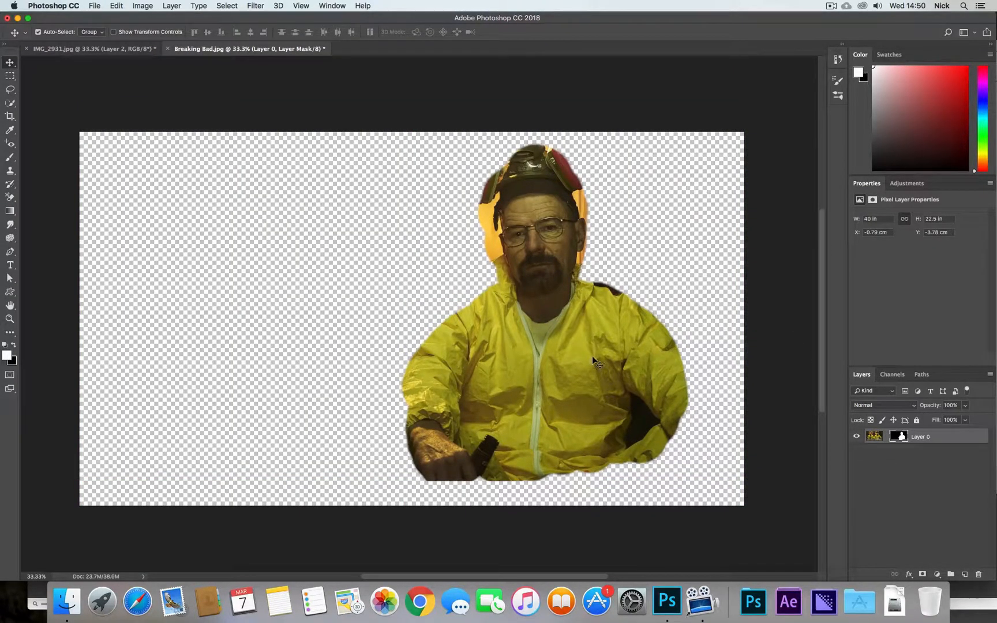
pyautogui.moveTo(612, 361); pyautogui.dragTo(581, 341)
pyautogui.click(875, 436)
pyautogui.click(900, 437)
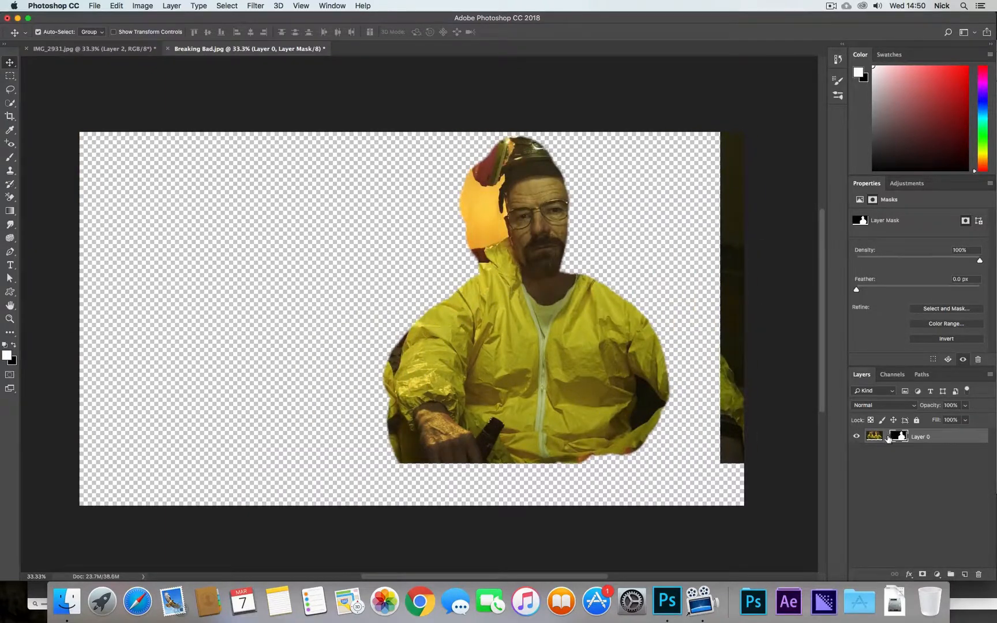
# Step: Relink the mask to the Layer 0 image and move both together
pyautogui.click(887, 436)
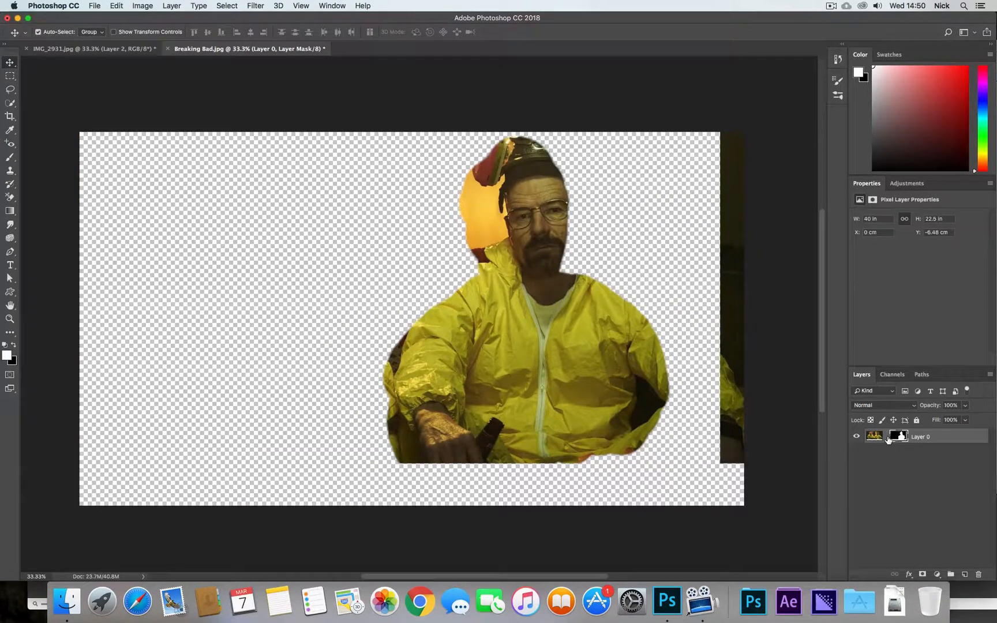
pyautogui.moveTo(677, 291); pyautogui.dragTo(616, 319)
pyautogui.moveTo(534, 346); pyautogui.dragTo(608, 298)
# Step: Step back through the moves, unlinking, painting and inversion to the plain white mask on Layer 0
pyautogui.press('super+z')
pyautogui.press('shift+super+z')
pyautogui.press('shift+super+z')
pyautogui.press('alt+super+z')
pyautogui.press('alt+super+z')
pyautogui.press('alt+super+z')
pyautogui.press('alt+super+z')
pyautogui.press('alt+super+z')
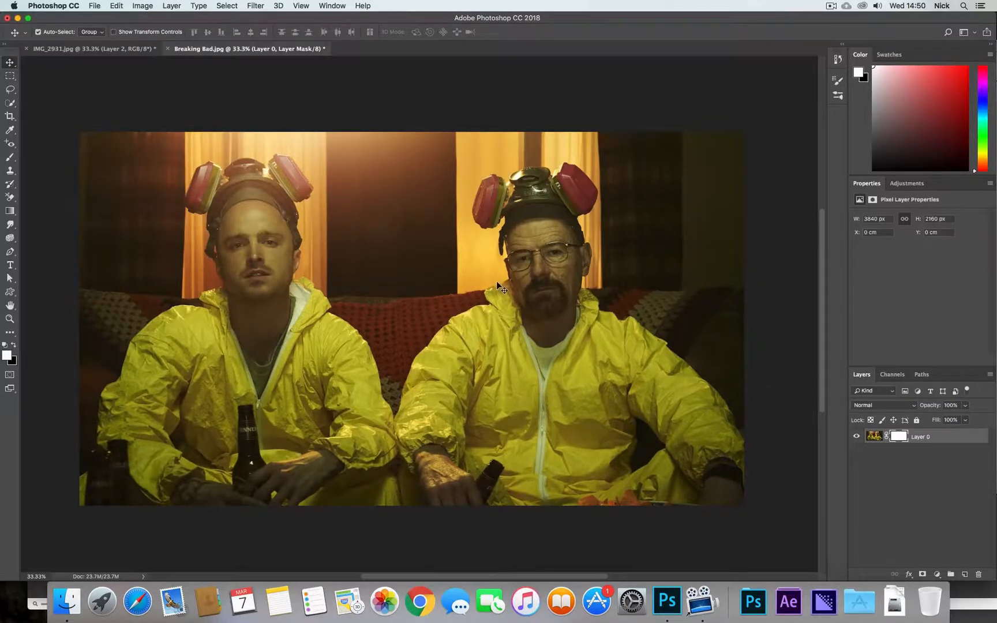
# Step: Quick-select a man in a yellow suit together with his headgear and turn the selection into a layer mask on Layer 0
pyautogui.press('w')
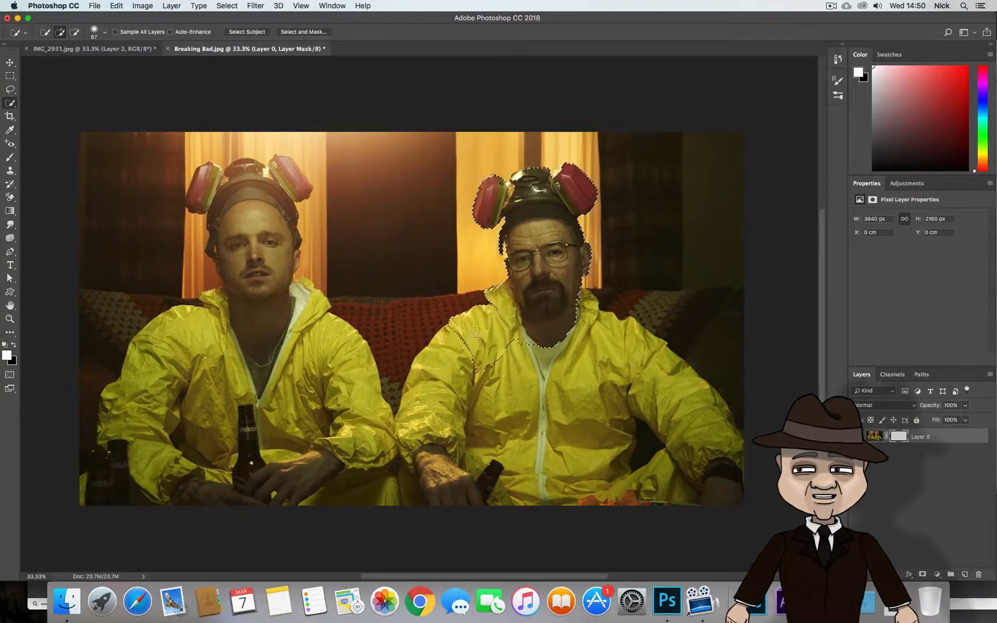
pyautogui.moveTo(444, 438)
pyautogui.mouseDown()
pyautogui.moveTo(456, 482)
pyautogui.moveTo(440, 453)
pyautogui.moveTo(421, 441)
pyautogui.moveTo(414, 449)
pyautogui.moveTo(520, 503)
pyautogui.moveTo(586, 430)
pyautogui.moveTo(601, 499)
pyautogui.moveTo(666, 476)
pyautogui.mouseUp()
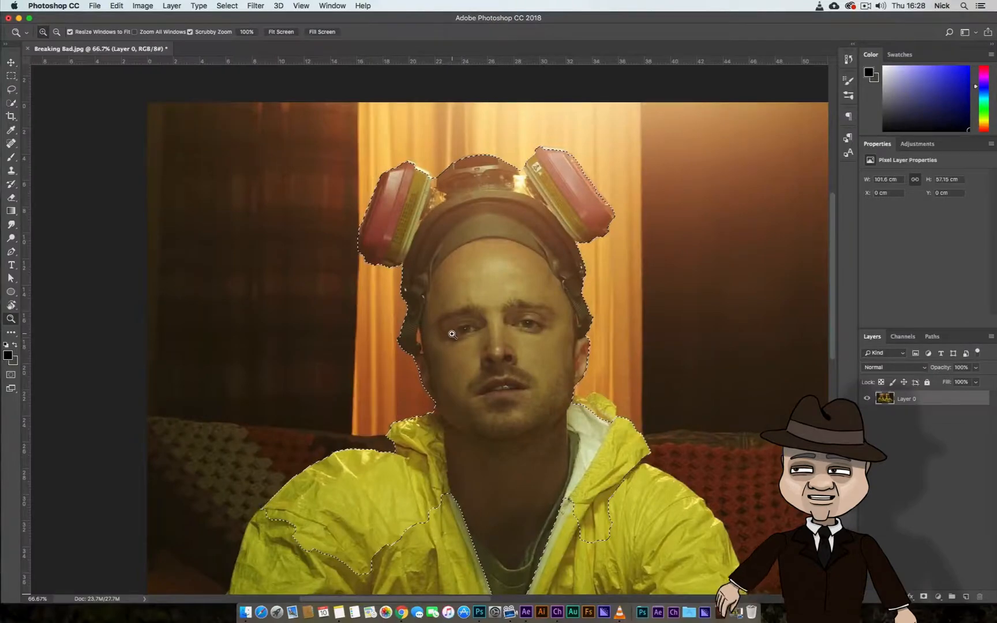
pyautogui.click(923, 596)
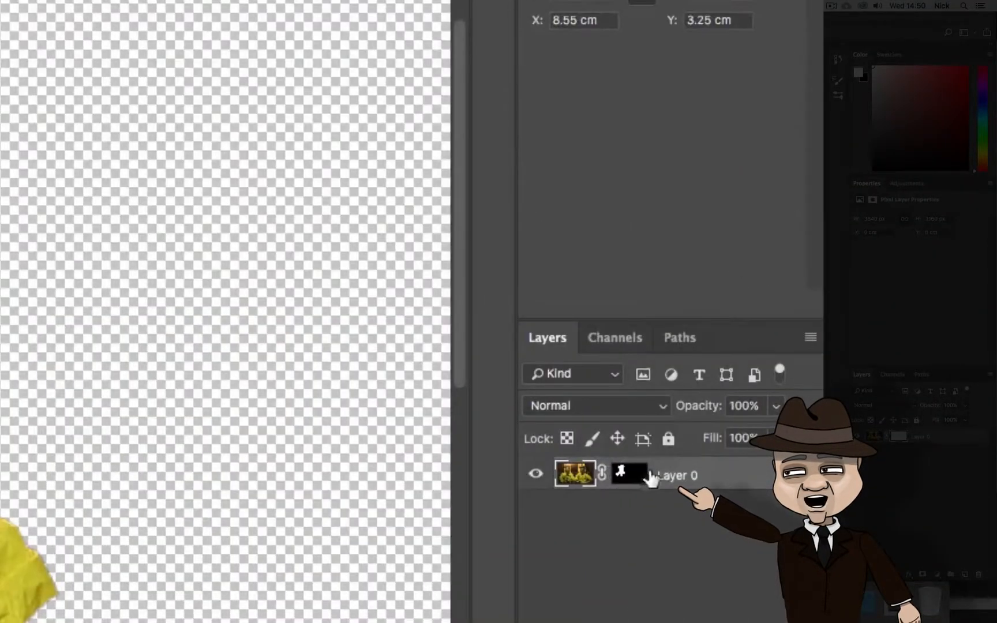
# Step: Refine Layer 0's mask in Select and Mask with Smooth 19, Feather 1.4 px, Contrast 33% and a negative Shift Edge
pyautogui.click(914, 398)
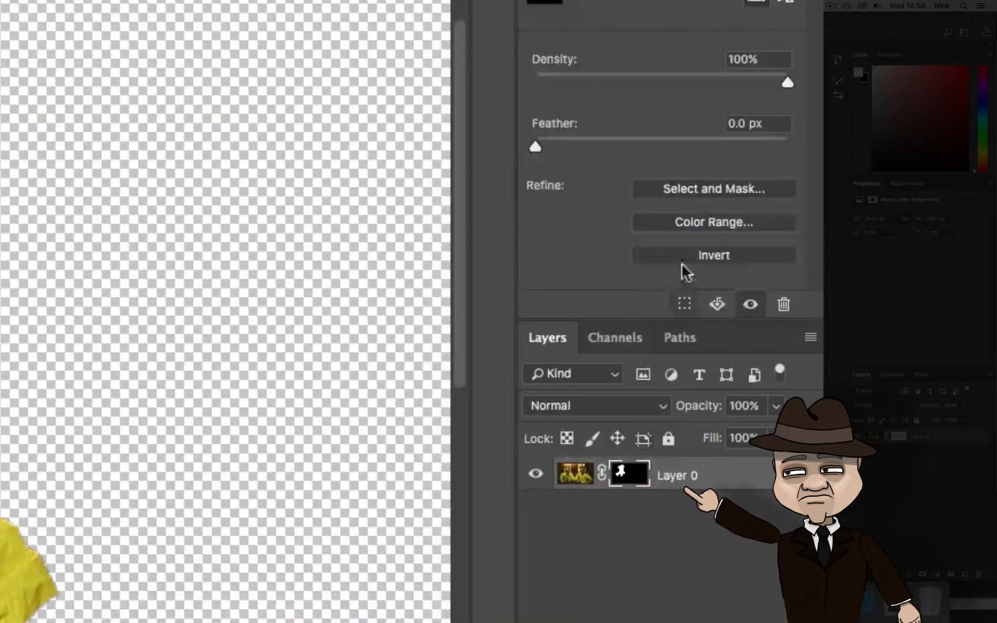
pyautogui.click(708, 189)
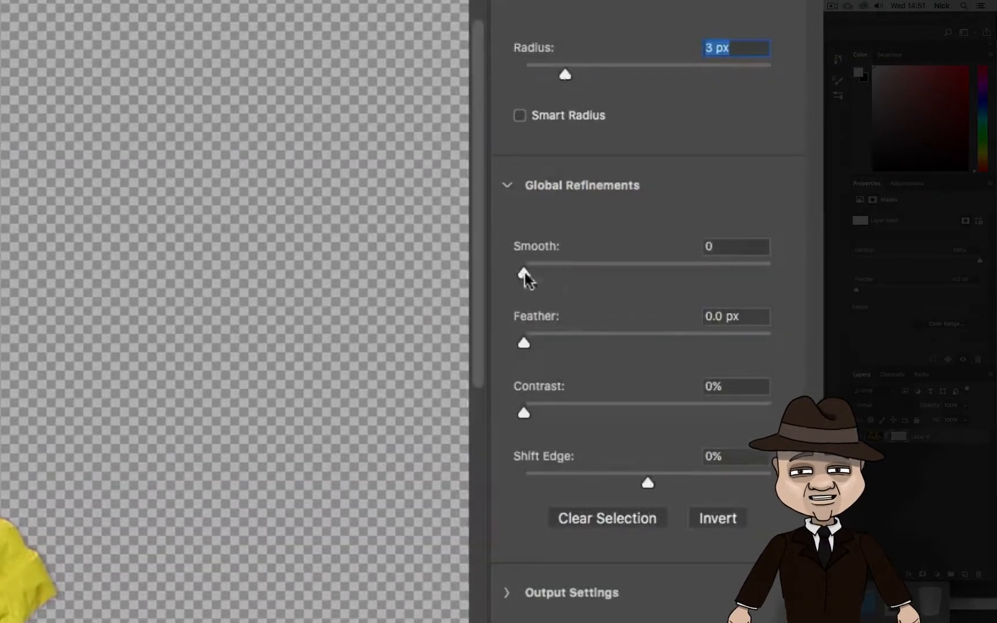
pyautogui.moveTo(526, 278); pyautogui.dragTo(574, 278)
pyautogui.moveTo(534, 345); pyautogui.dragTo(542, 349)
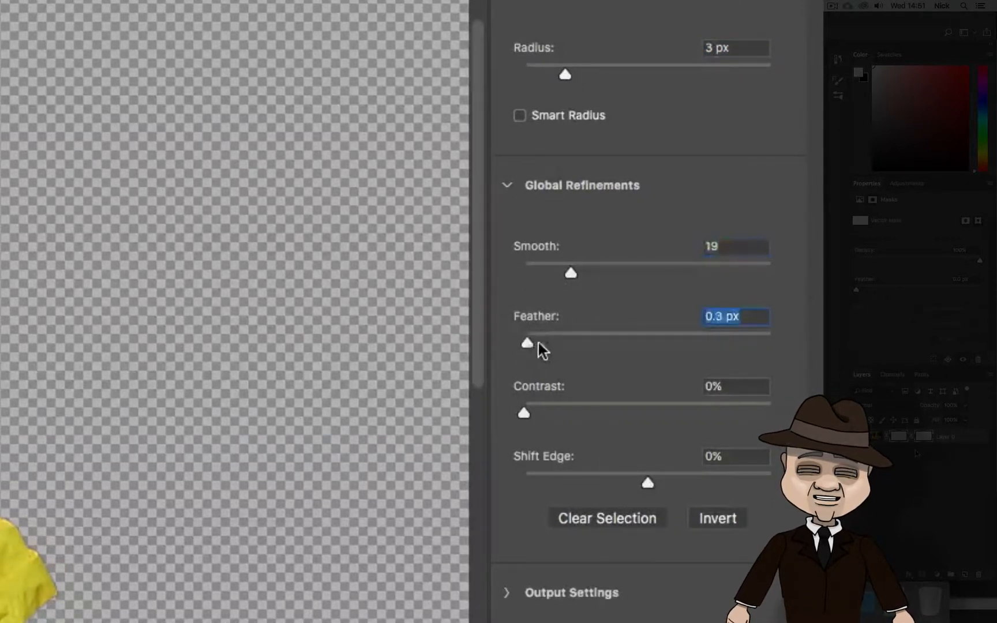
pyautogui.moveTo(525, 413); pyautogui.dragTo(605, 413)
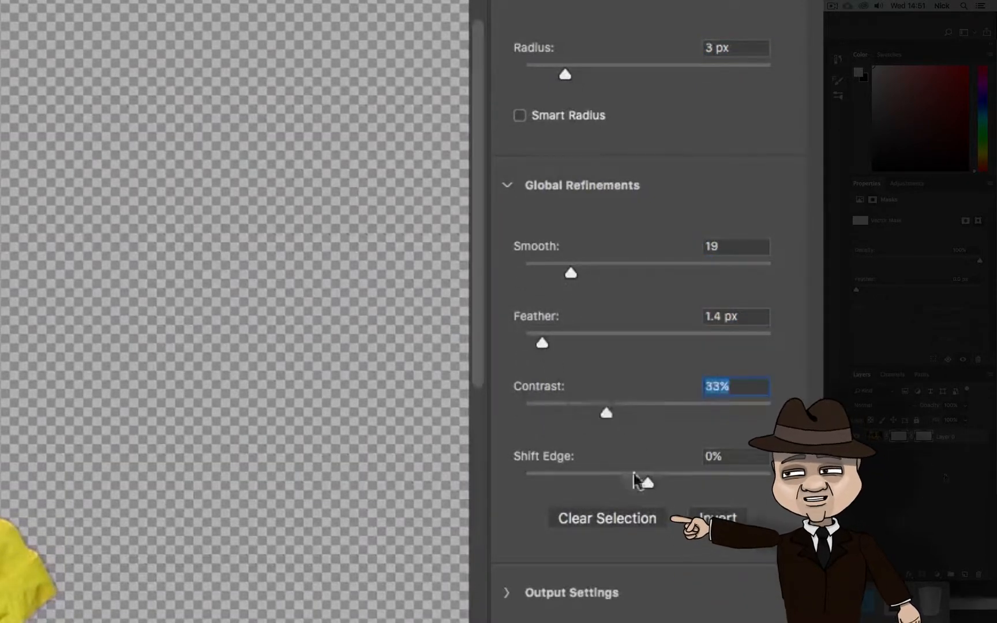
pyautogui.moveTo(648, 486); pyautogui.dragTo(587, 479)
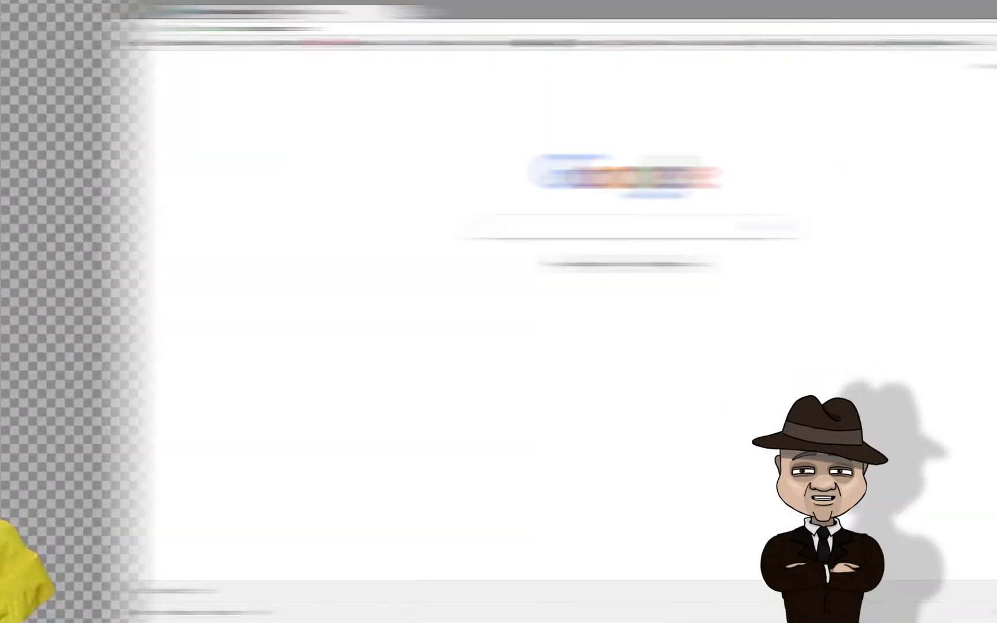
# Step: Switch to the web browser and search Google for "Select & Mask"
pyautogui.write('Select & Mask')
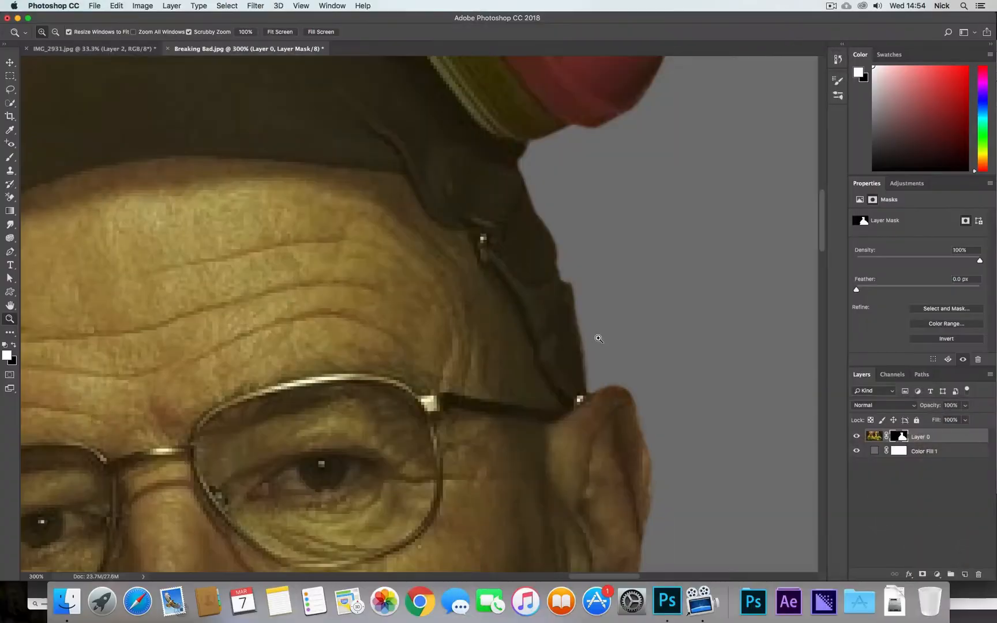
# Step: Inspect the masked edges of the man with glasses against the grey fill, from close-up out to the whole image
pyautogui.keyDown('alt'); pyautogui.click(588, 350); pyautogui.keyUp('alt')
pyautogui.keyDown('alt'); pyautogui.click(596, 364); pyautogui.keyUp('alt')
pyautogui.keyDown('alt'); pyautogui.click(601, 372); pyautogui.keyUp('alt')
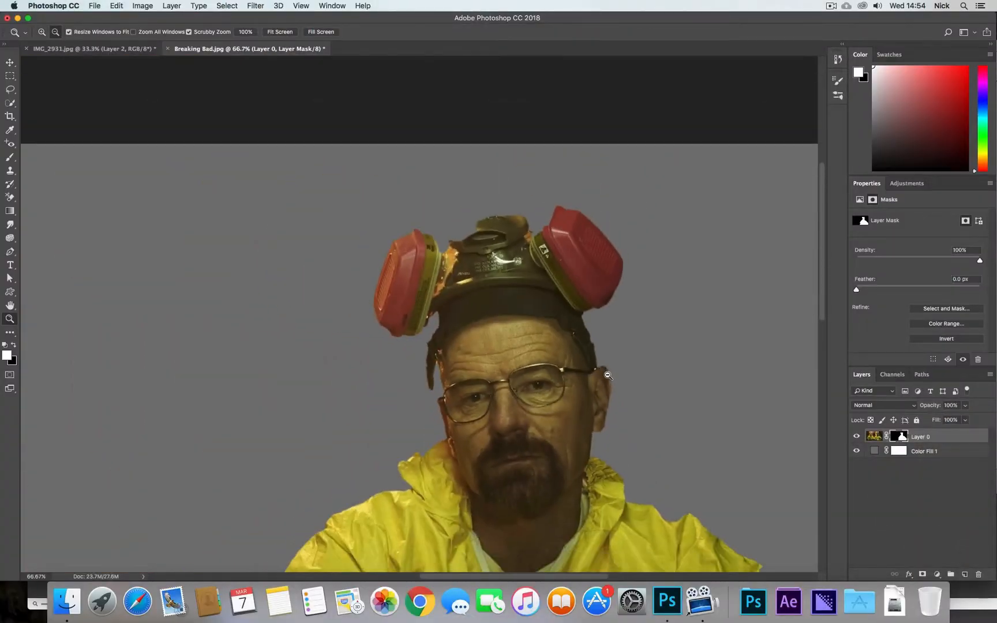
pyautogui.keyDown('alt'); pyautogui.click(606, 381); pyautogui.keyUp('alt')
pyautogui.keyDown('alt'); pyautogui.click(607, 388); pyautogui.keyUp('alt')
pyautogui.moveTo(451, 394); pyautogui.dragTo(628, 343)
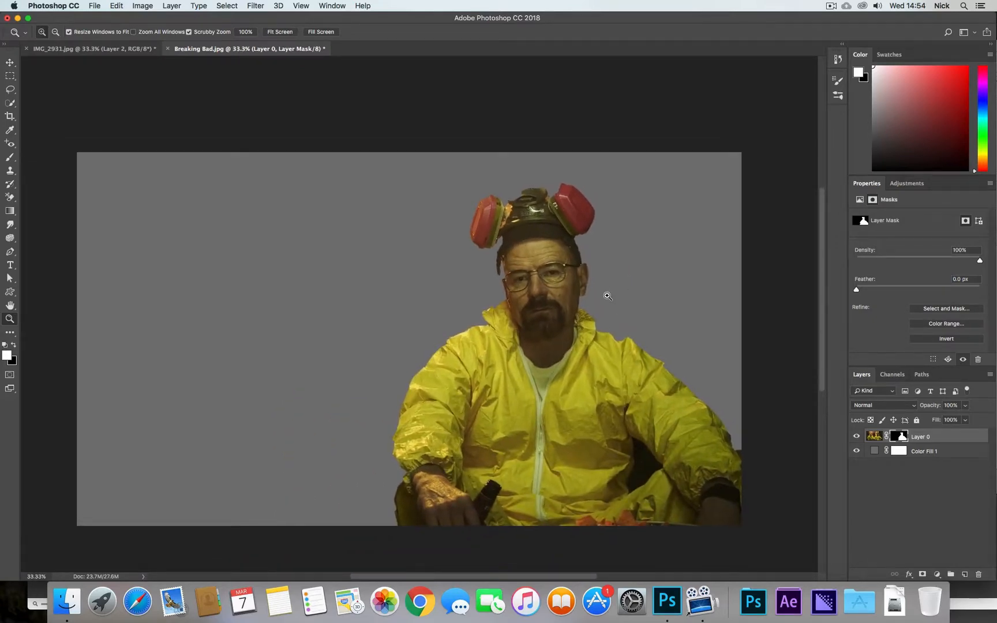